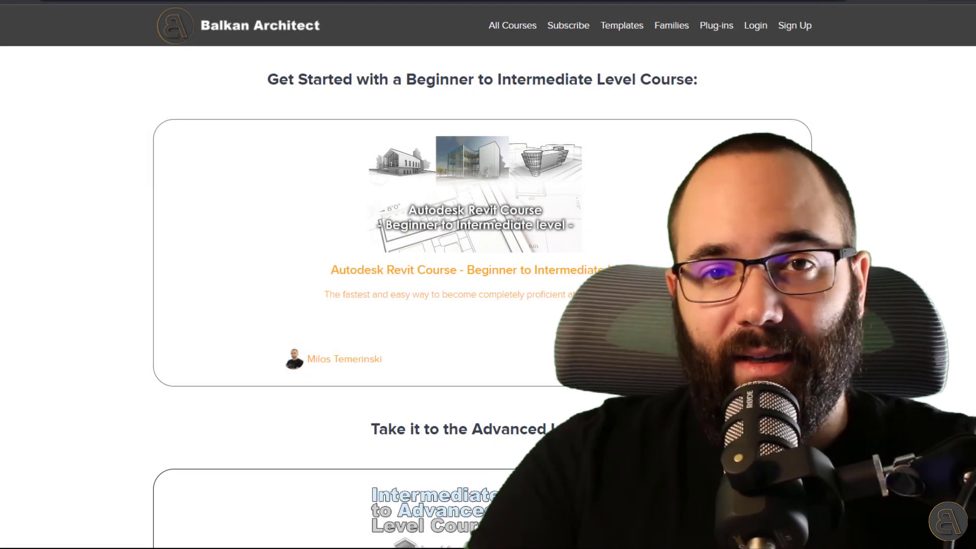
Step: Browse the course catalogue and open the Light Families in Revit course page
scroll(482, 295, down, 6)
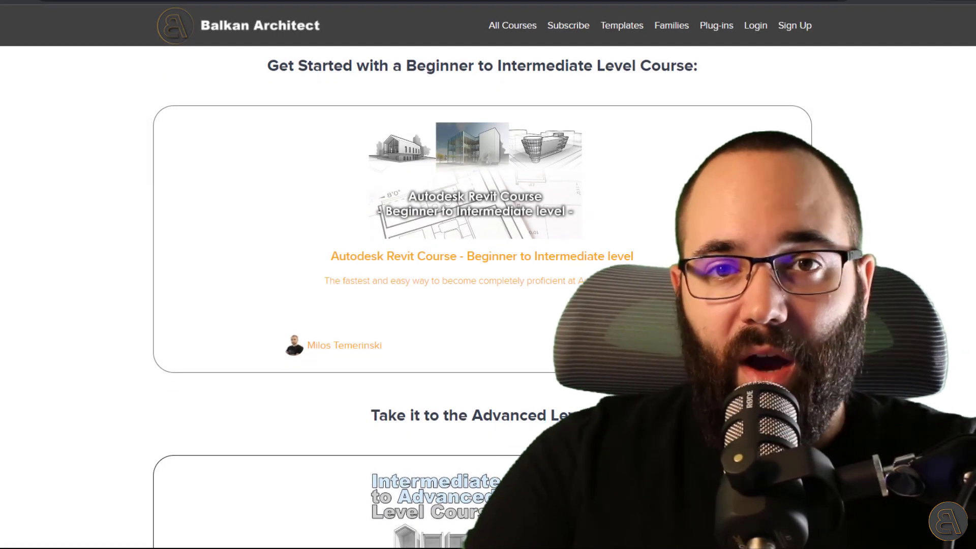
scroll(482, 295, down, 8)
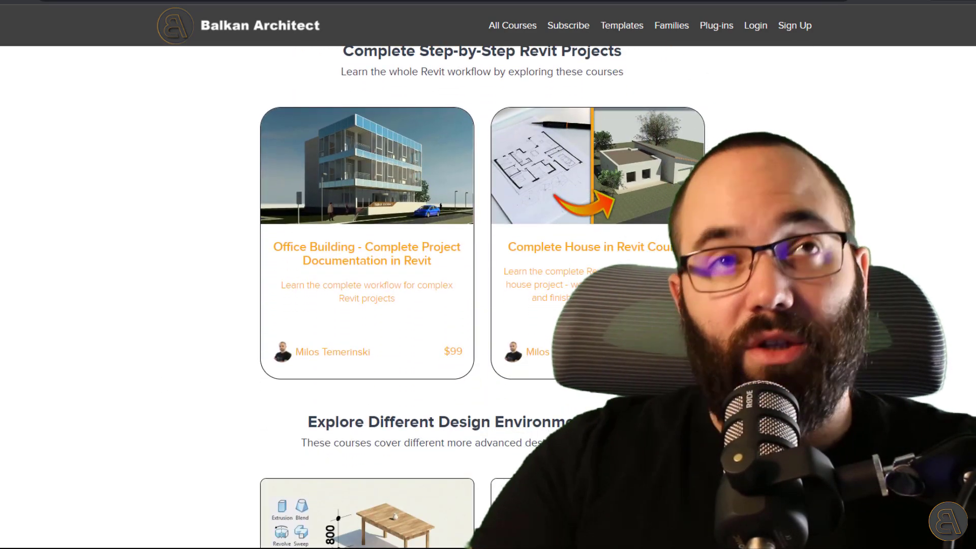
scroll(482, 294, down, 7)
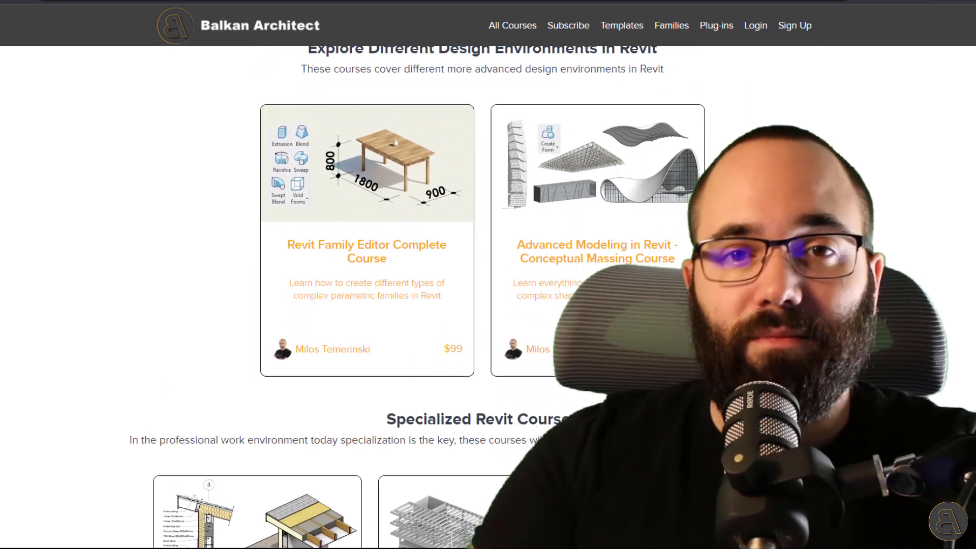
scroll(482, 295, down, 7)
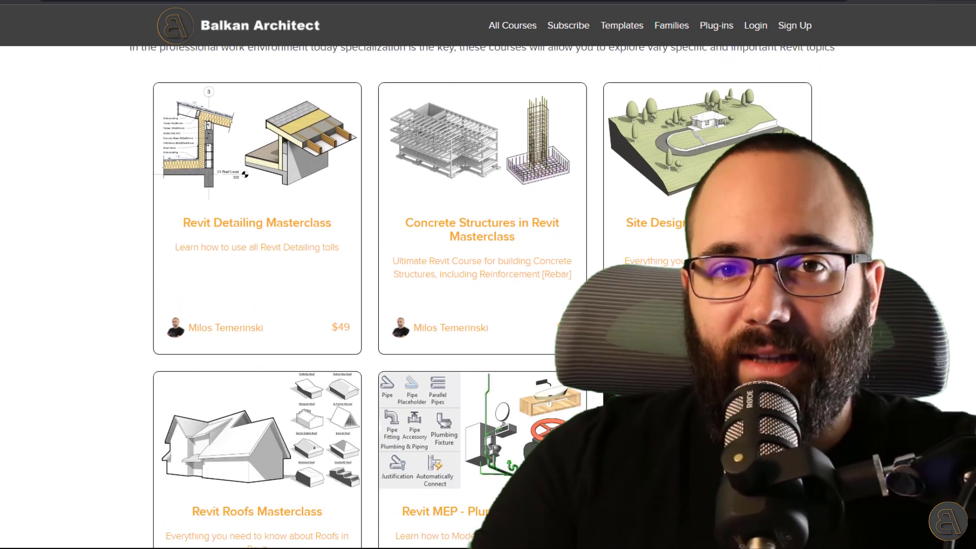
scroll(482, 295, down, 7)
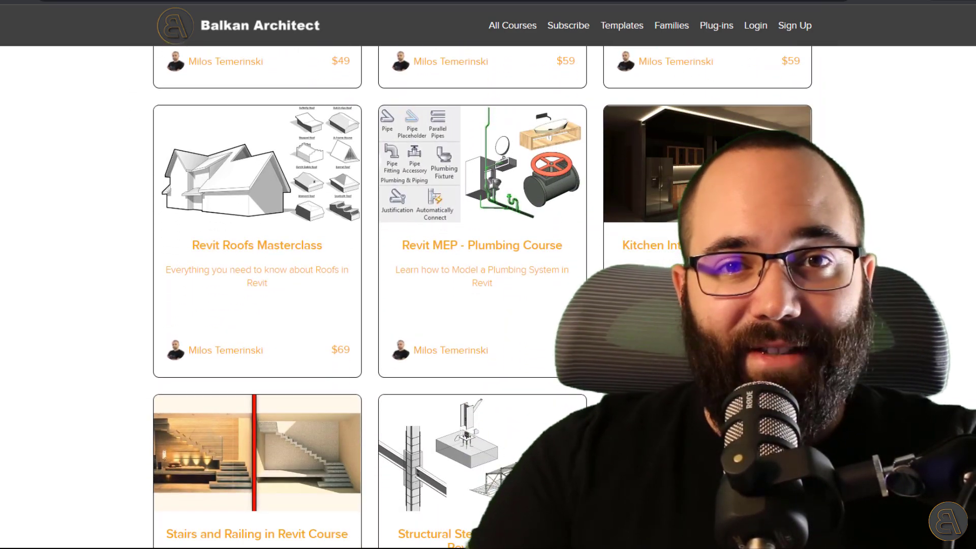
scroll(482, 295, down, 10)
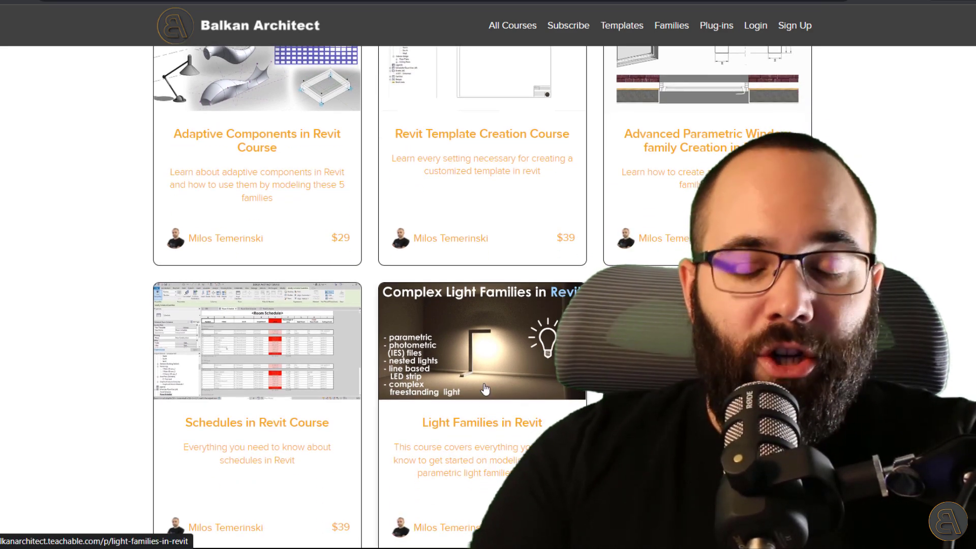
click(484, 389)
scroll(484, 388, down, 8)
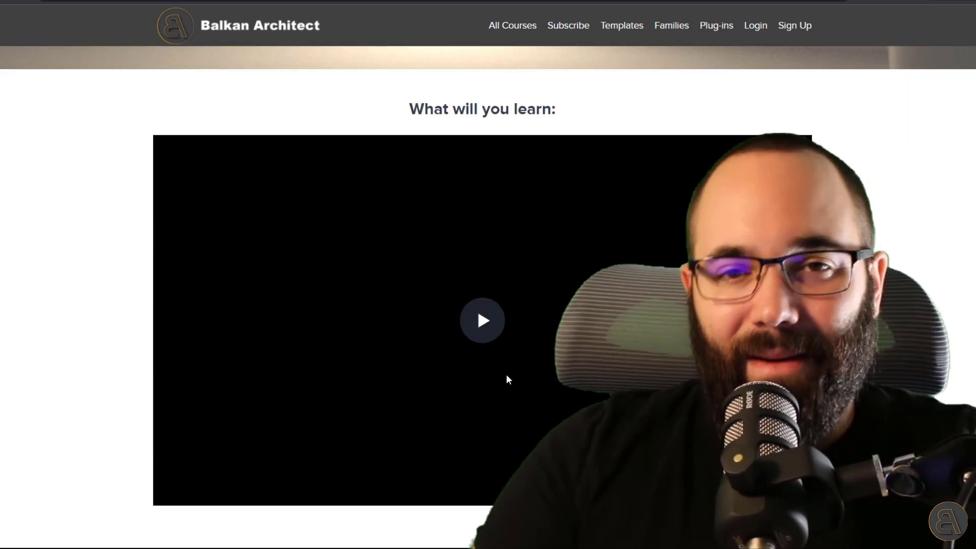
scroll(484, 387, down, 6)
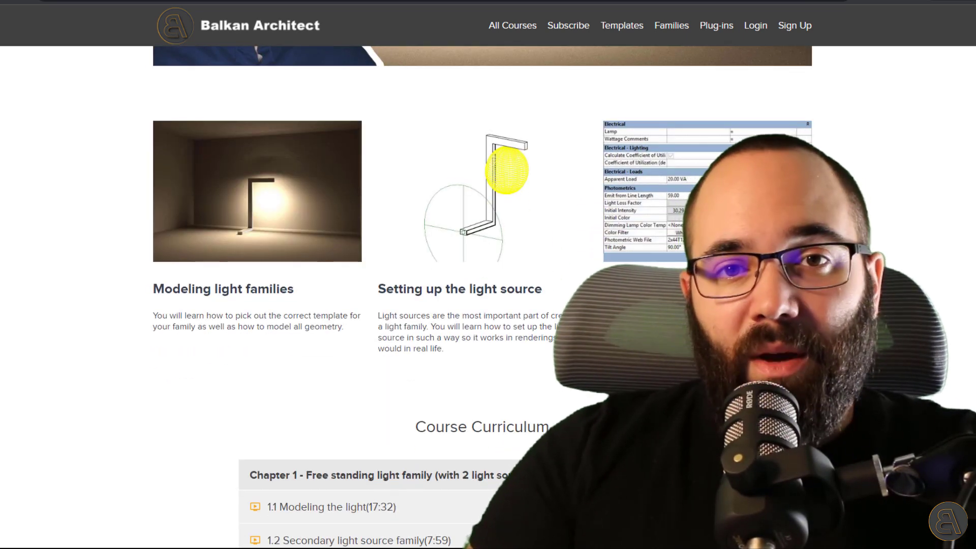
Step: Look through the Templates and Families listings, ending on the Plug-ins page
click(621, 30)
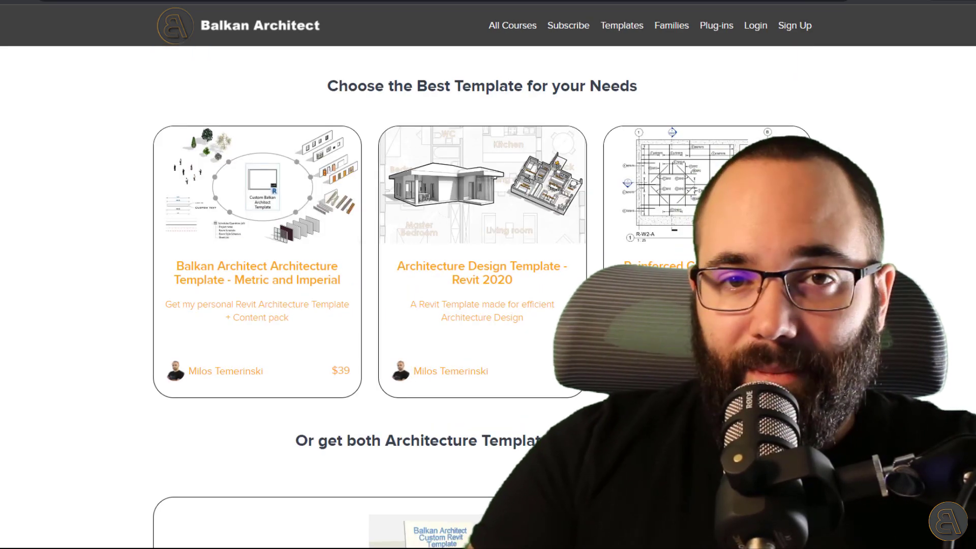
click(672, 25)
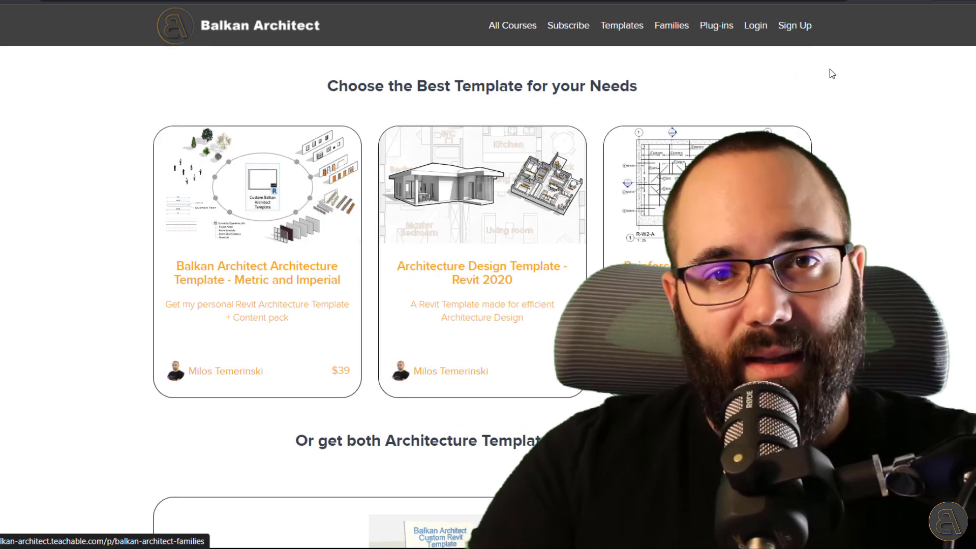
scroll(370, 300, down, 15)
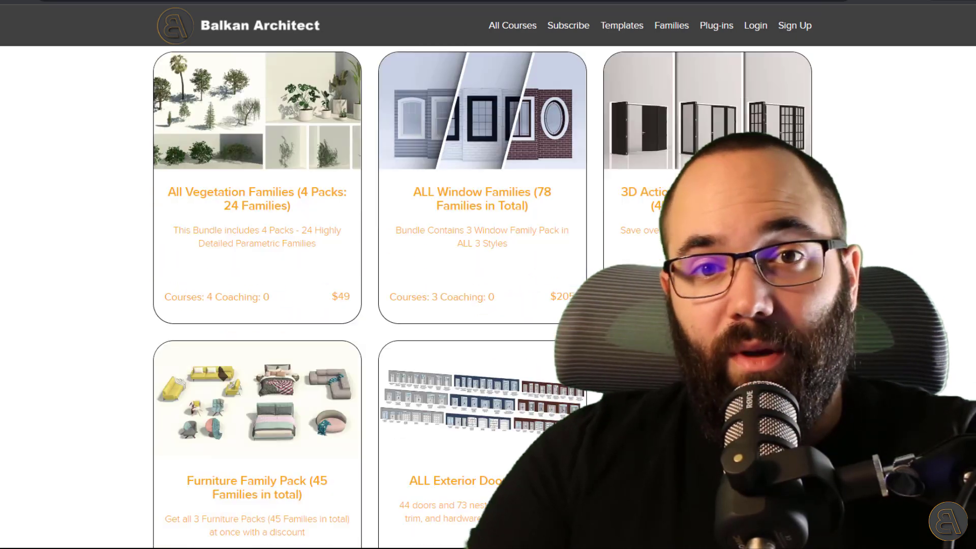
scroll(752, 96, down, 6)
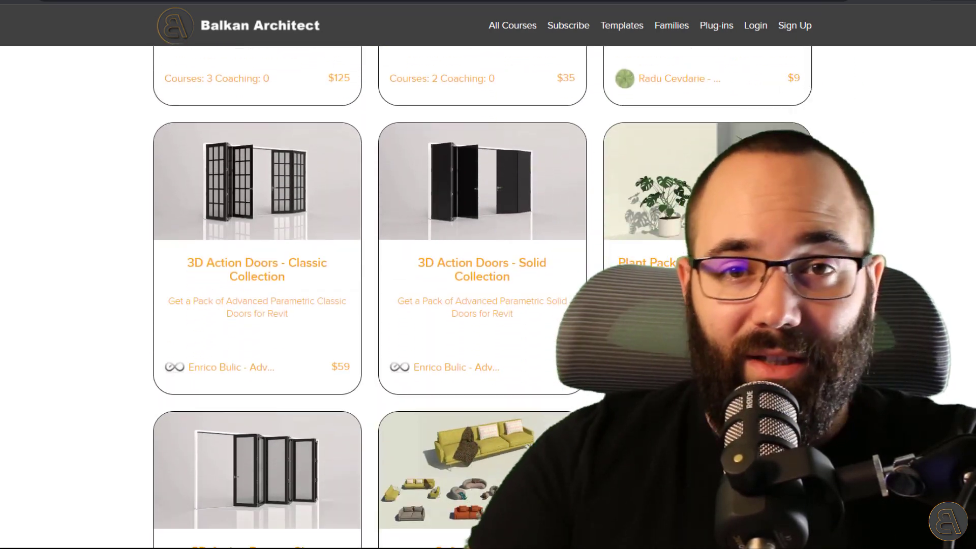
click(724, 33)
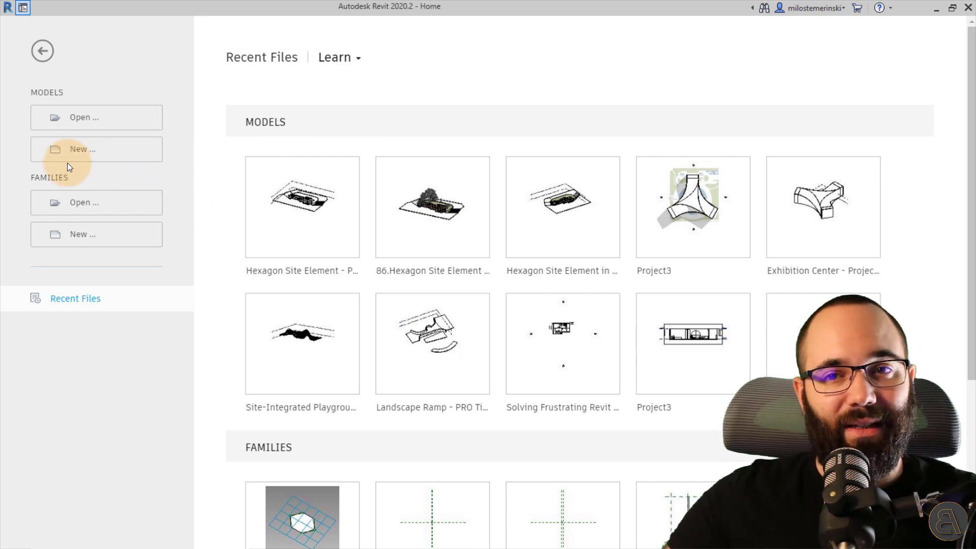
Step: Start a new family from the Metric Lighting Fixture ceiling based.rft template
click(79, 235)
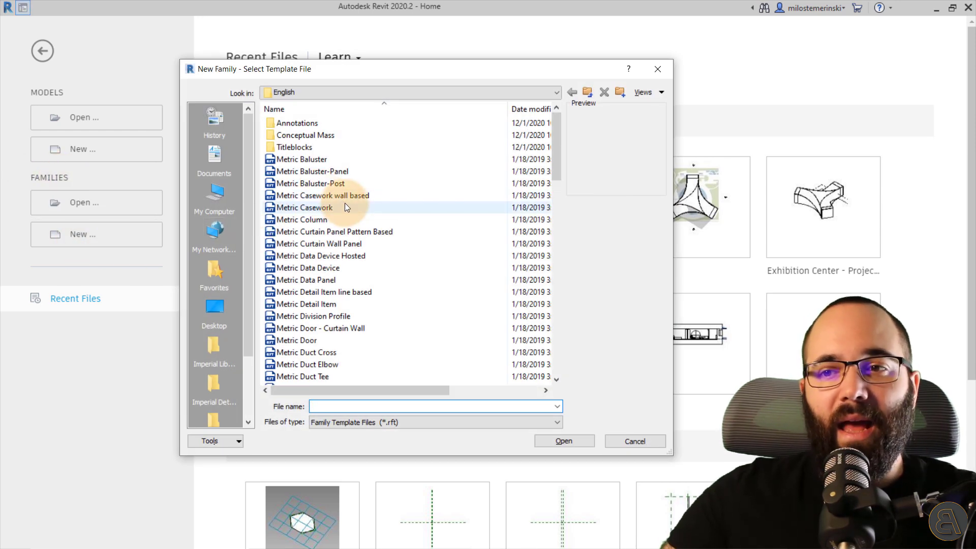
scroll(346, 227, down, 8)
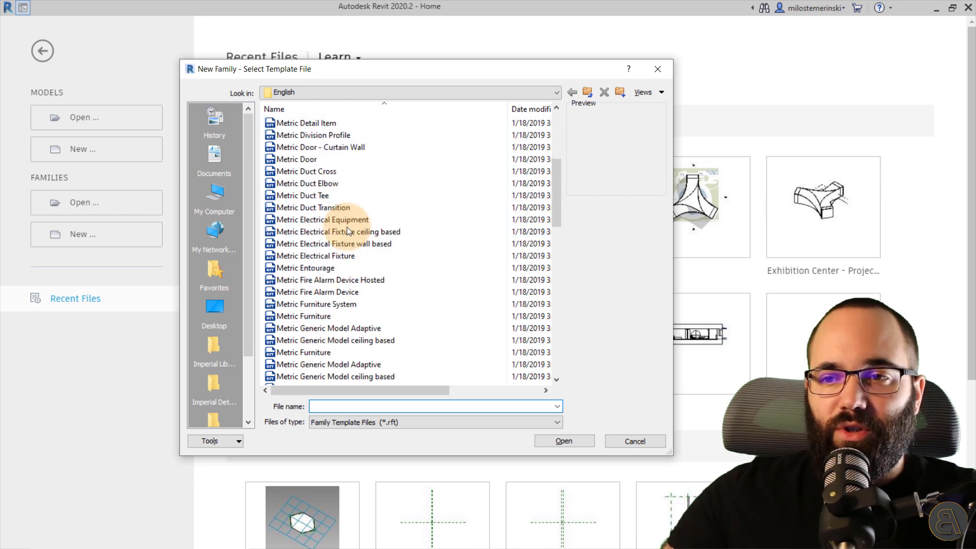
scroll(345, 230, down, 3)
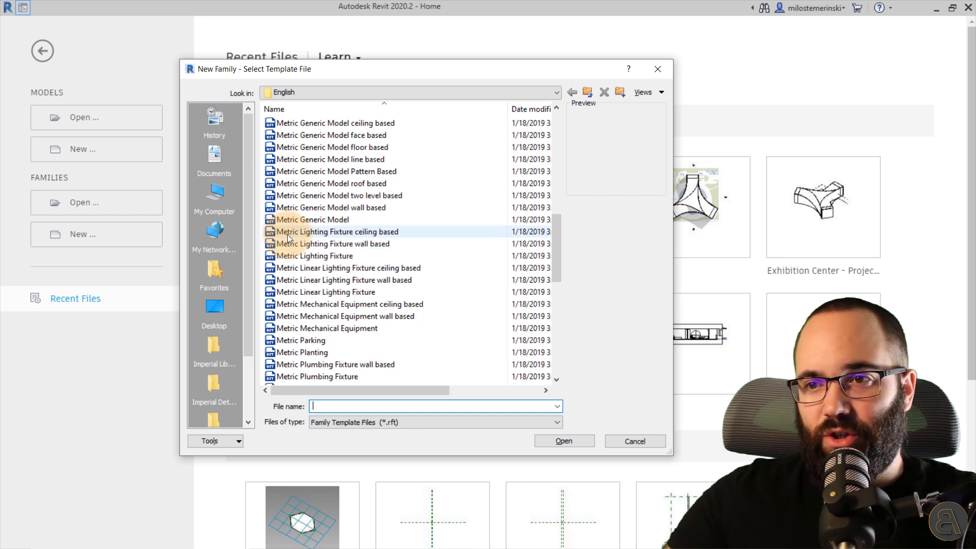
click(340, 232)
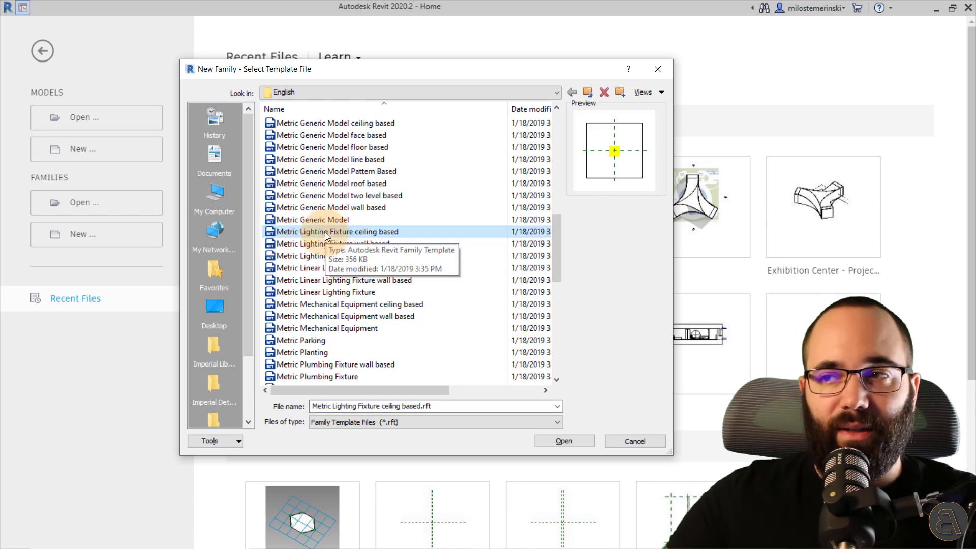
Step: Open the new fixture family and inspect the ceiling and light sphere in the default 3D view
click(562, 441)
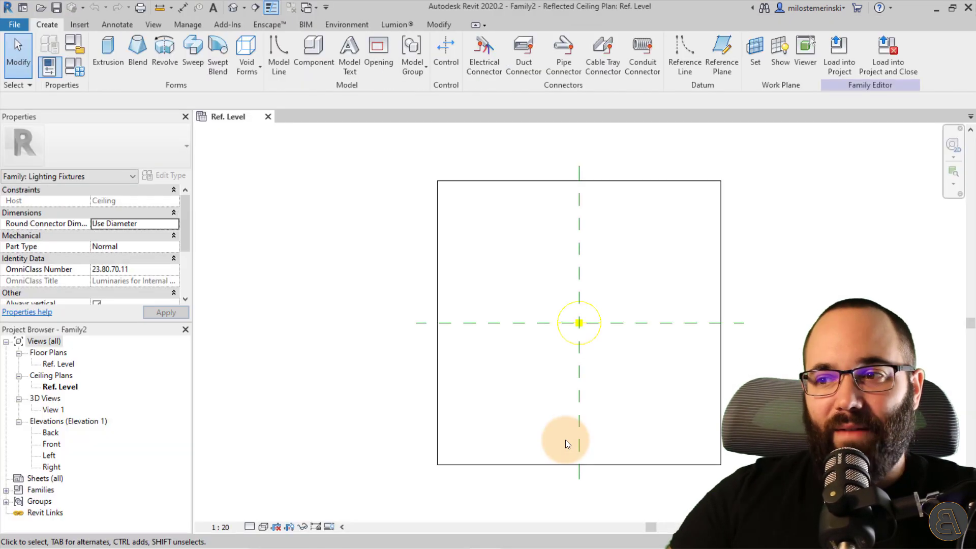
middle_drag(652, 309, 518, 294)
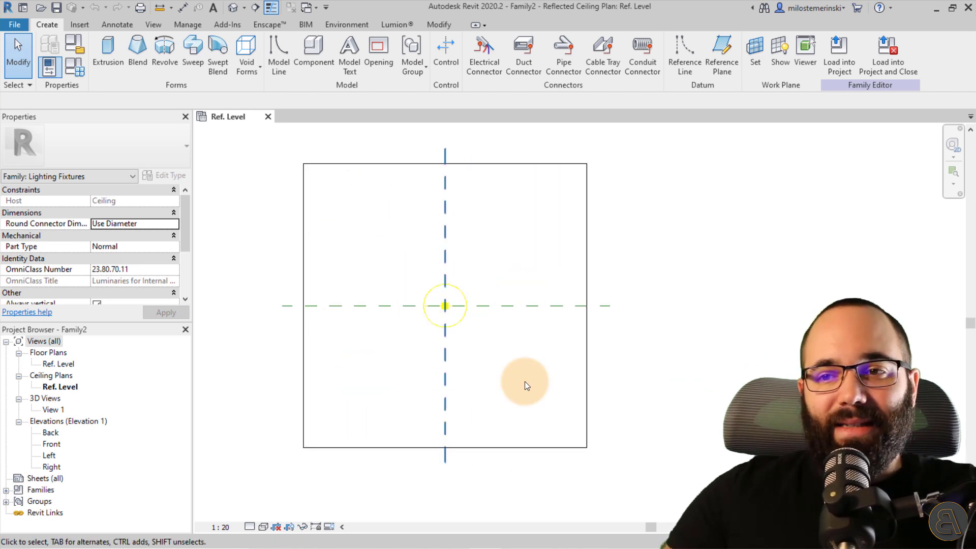
click(234, 8)
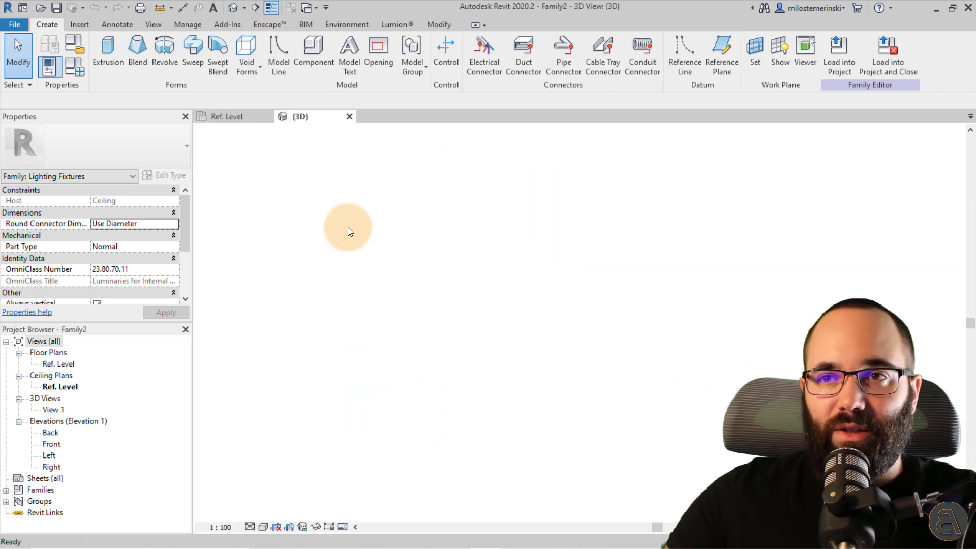
shift+middle_drag(501, 309, 625, 318)
click(584, 294)
middle_drag(604, 356, 482, 352)
scroll(464, 321, up, 2)
click(519, 159)
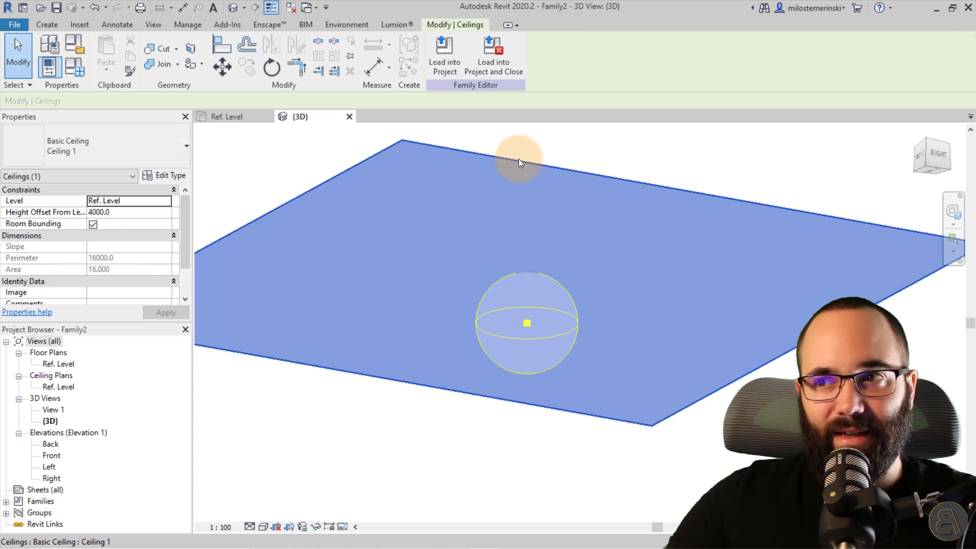
click(557, 148)
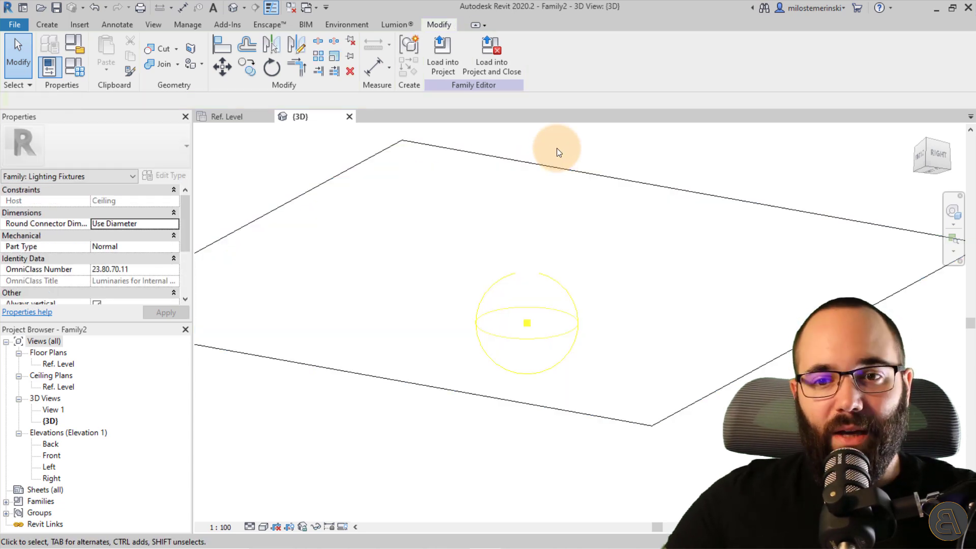
Step: Open the Front elevation and centre the light source sphere on screen
double_click(52, 456)
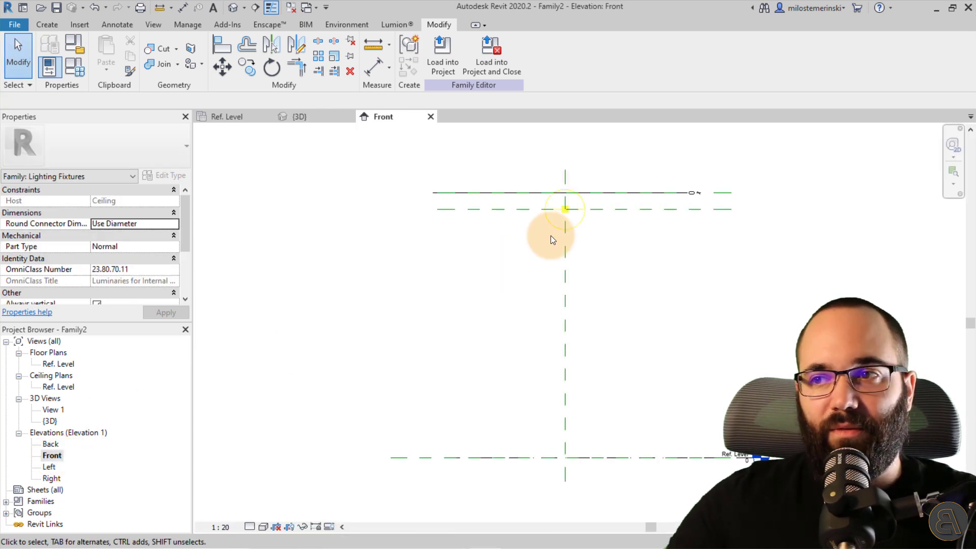
middle_drag(551, 239, 392, 201)
scroll(381, 199, up, 5)
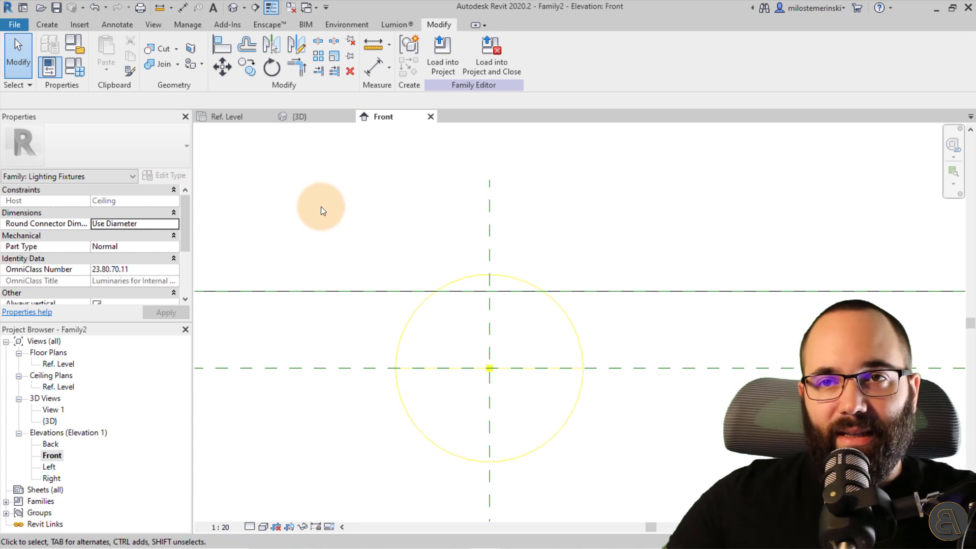
click(44, 26)
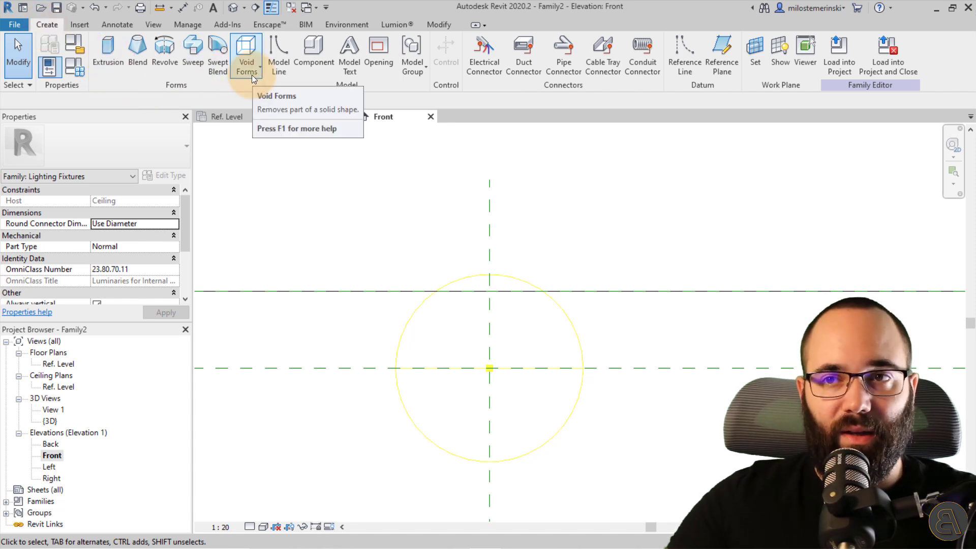
Step: Start a revolve and draw a vertical axis line through the light source
click(170, 68)
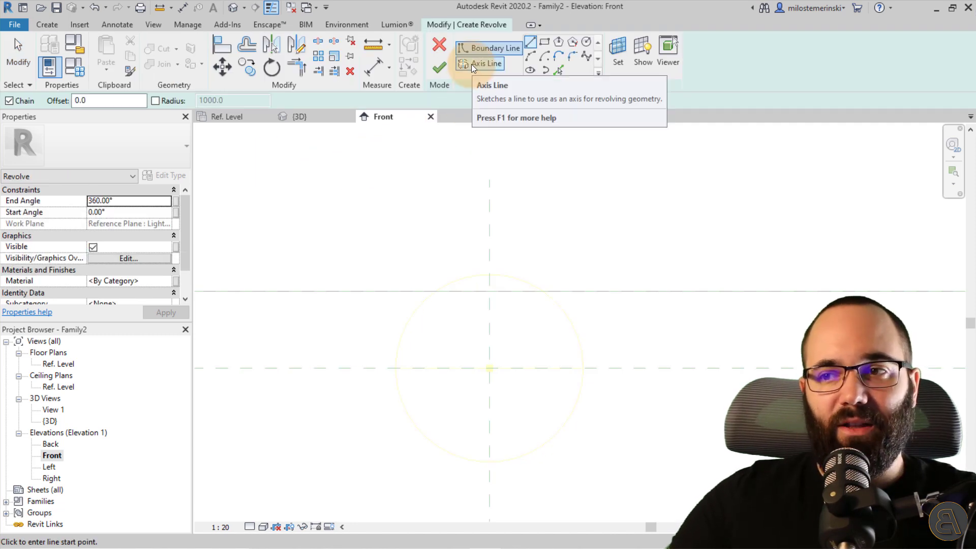
click(472, 64)
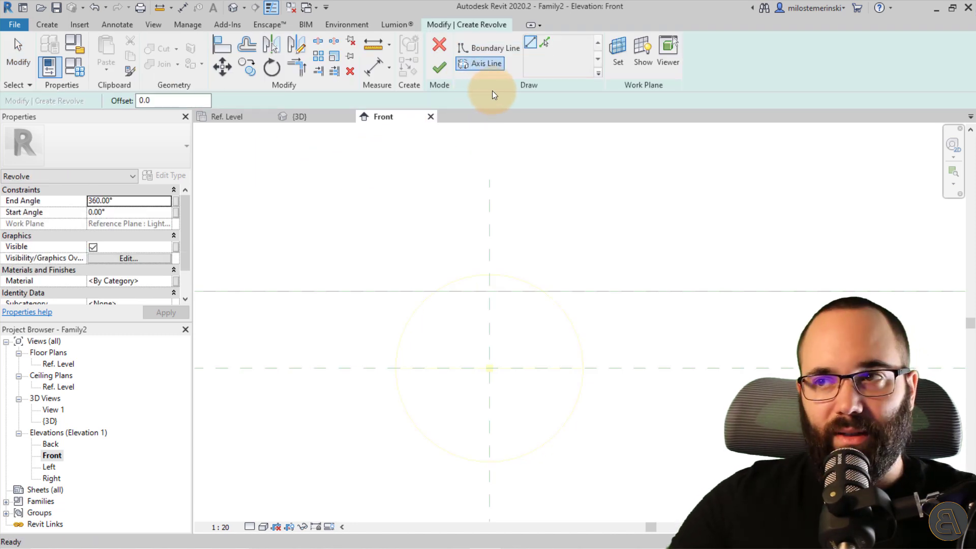
click(490, 291)
click(489, 172)
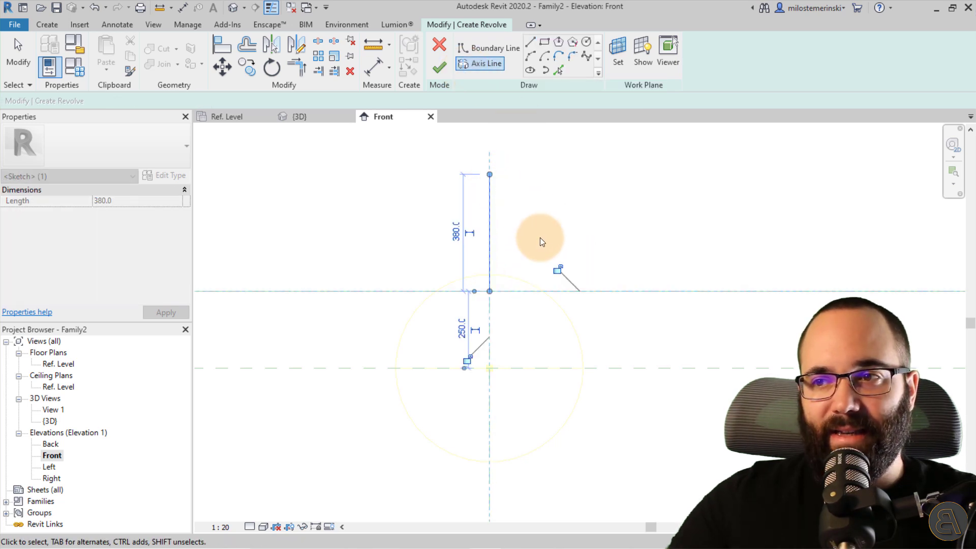
Step: Move the axis line's lower end up onto the horizontal reference plane
click(491, 260)
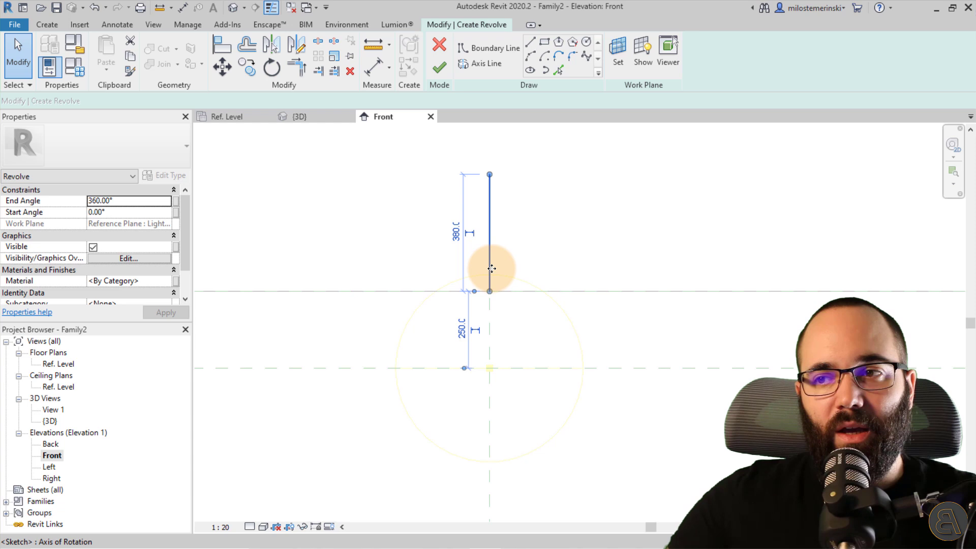
mouse_move(490, 291)
mouse_down()
mouse_move(490, 383)
mouse_move(490, 291)
mouse_up()
click(498, 349)
click(492, 350)
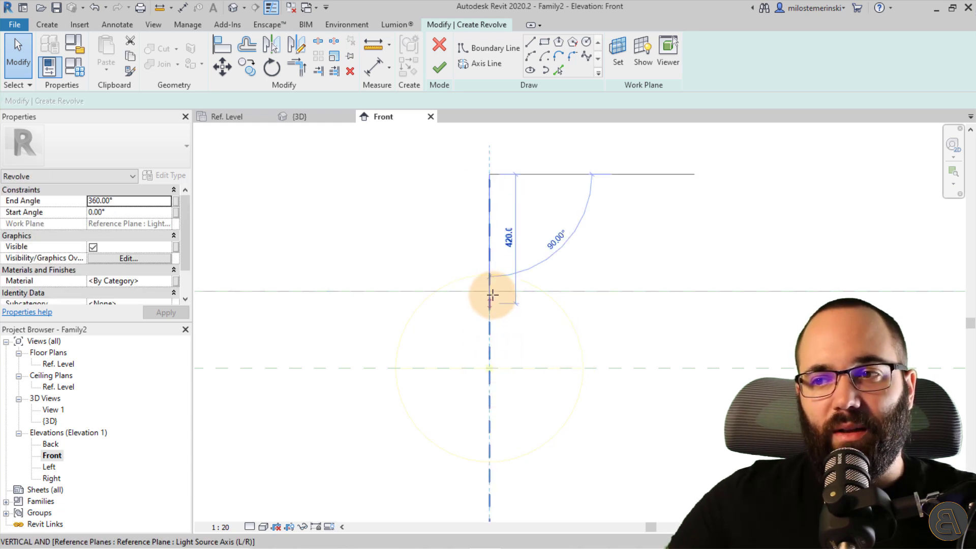
click(519, 280)
scroll(432, 205, up, 2)
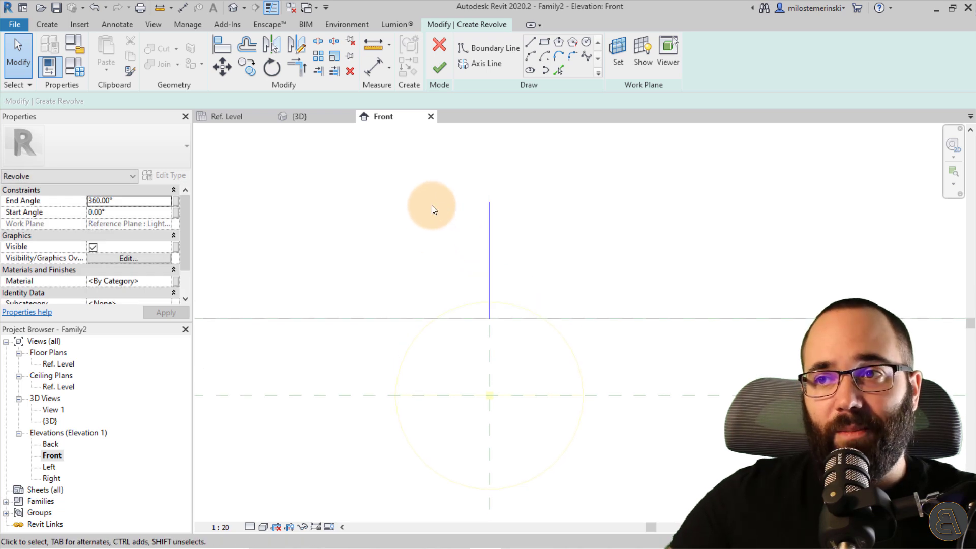
Step: Draw a 120-long horizontal boundary line out from the axis
click(491, 49)
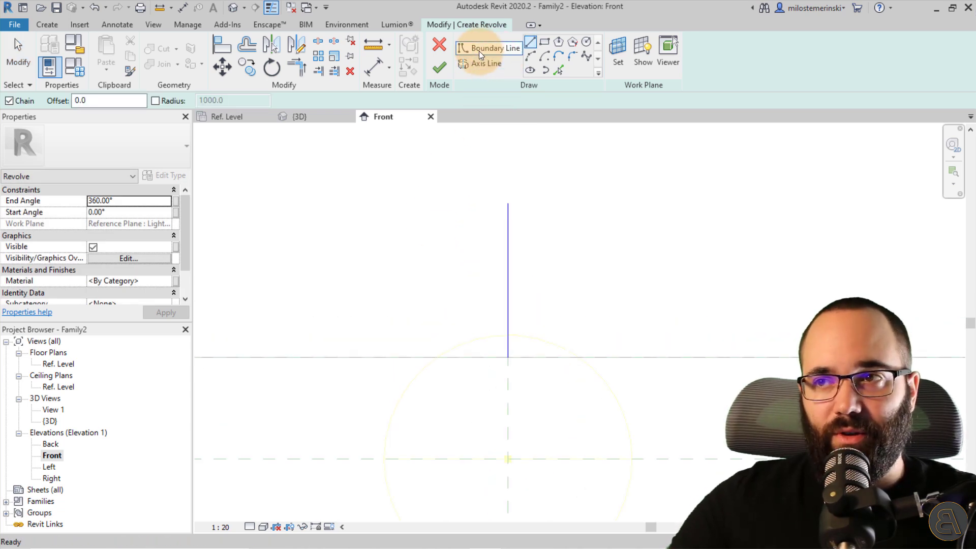
click(517, 251)
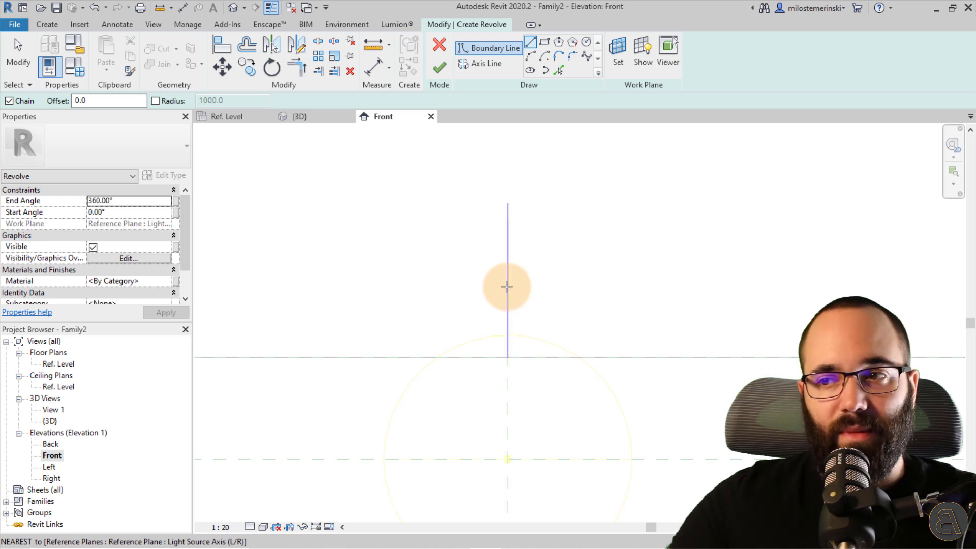
click(507, 284)
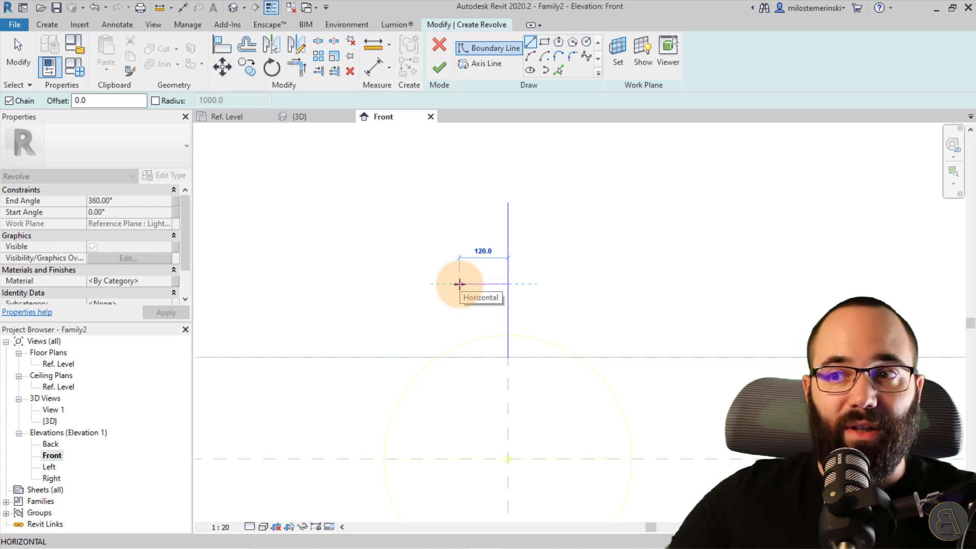
click(459, 284)
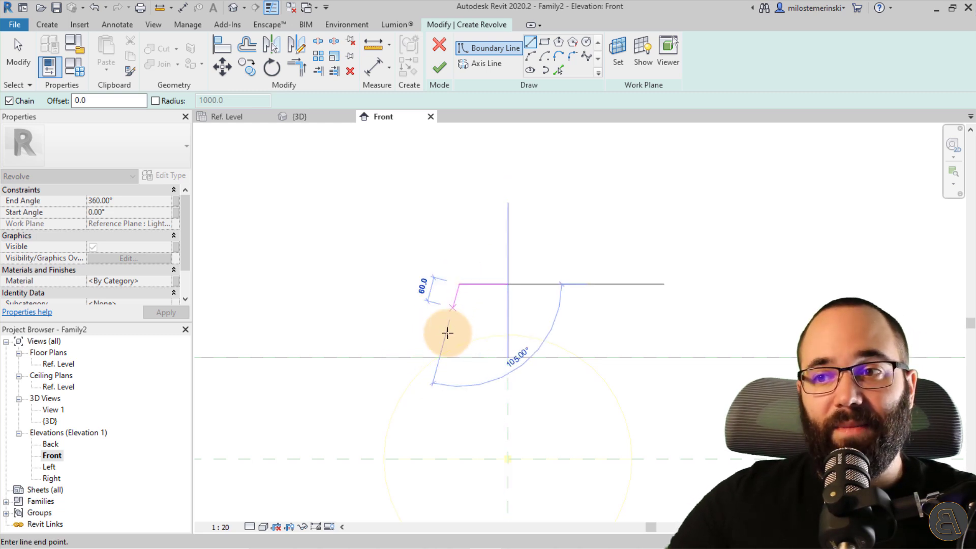
key(Escape)
key(Escape)
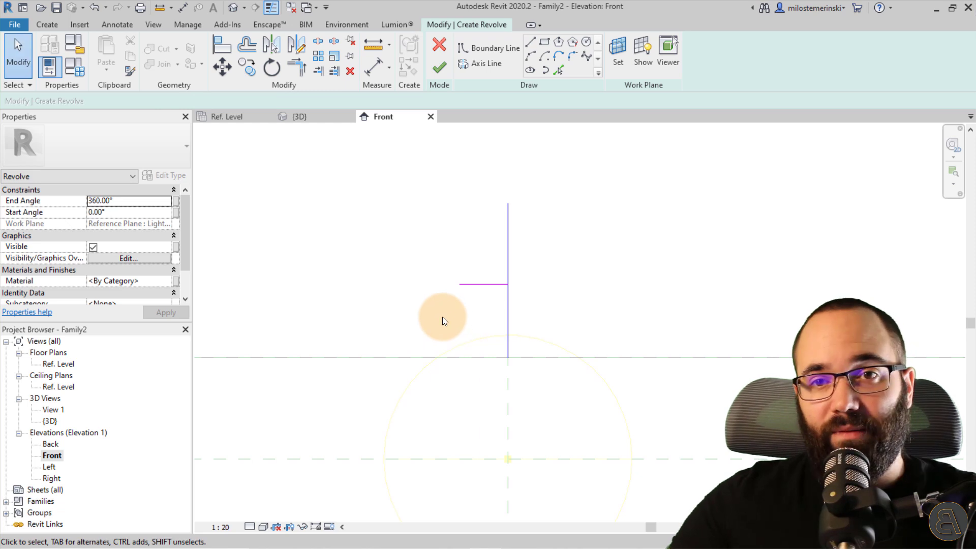
Step: Add a start-end-radius arc from the line's end down to the ceiling plane
click(530, 56)
click(502, 64)
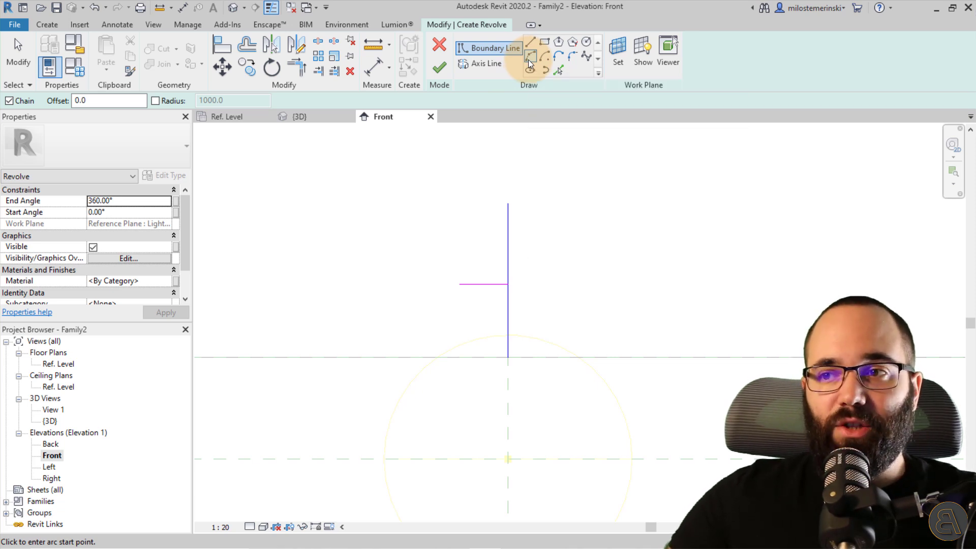
click(459, 285)
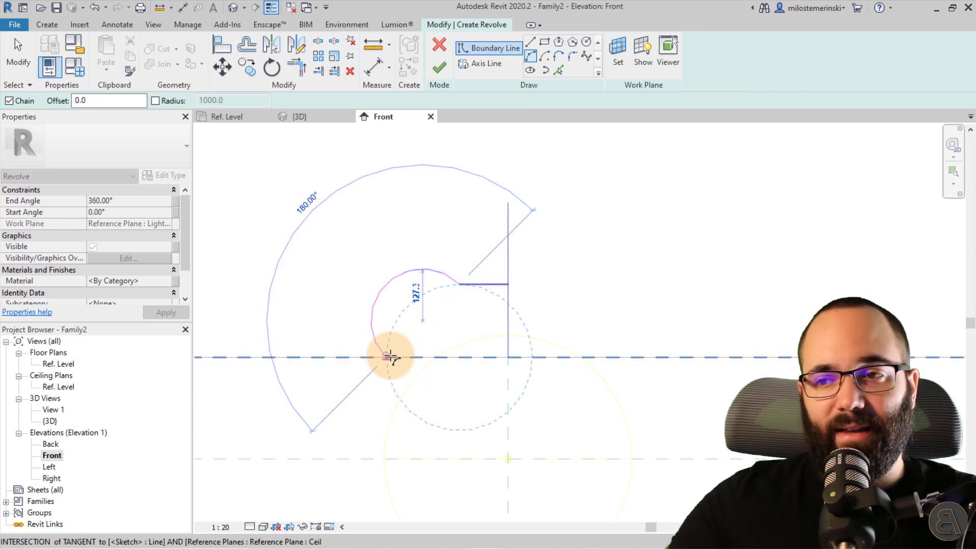
click(387, 357)
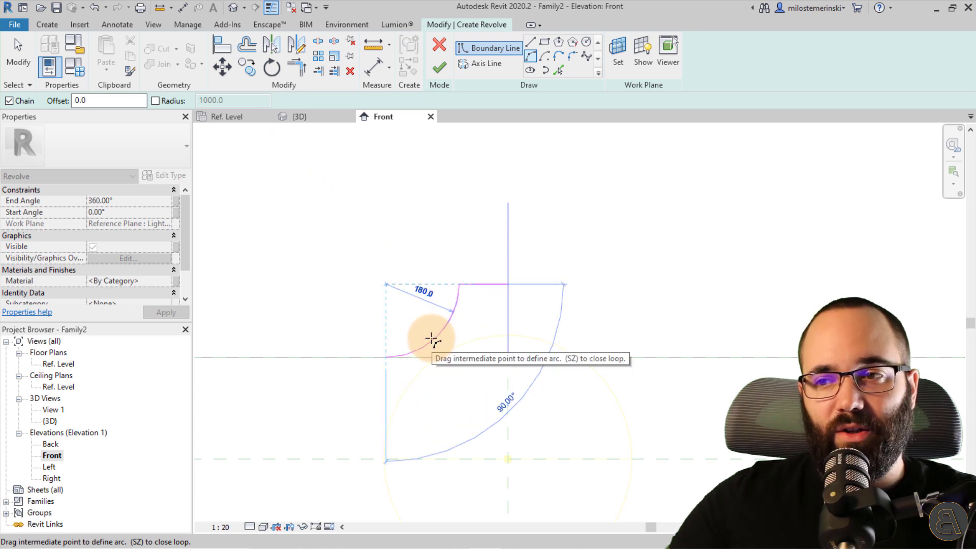
click(451, 316)
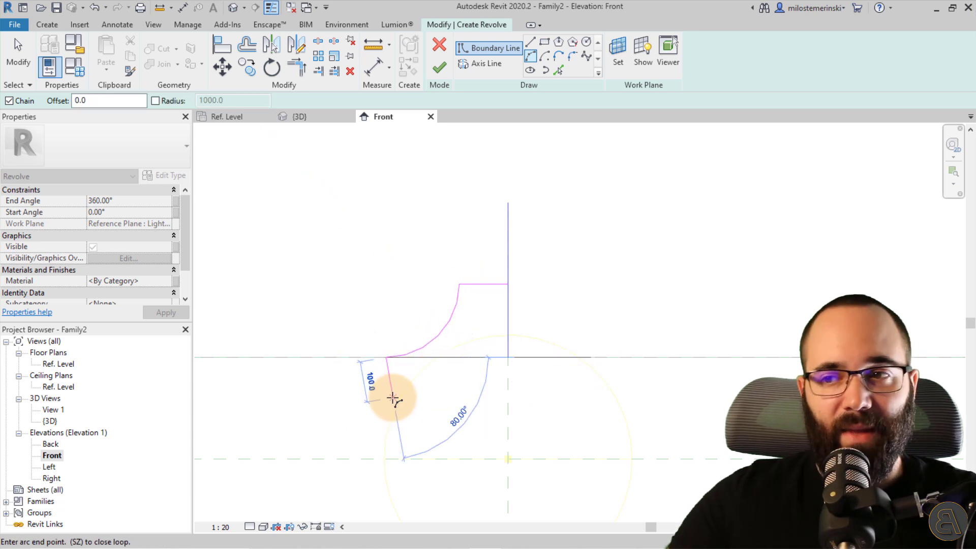
key(Escape)
key(Escape)
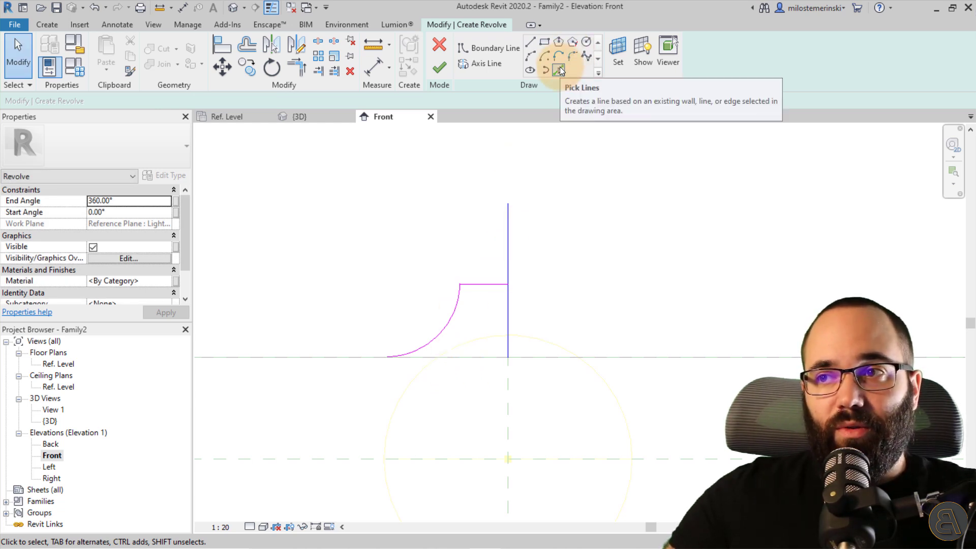
Step: Offset copies of the arc and horizontal line by 50, then trim the outer arc to 90°
click(560, 69)
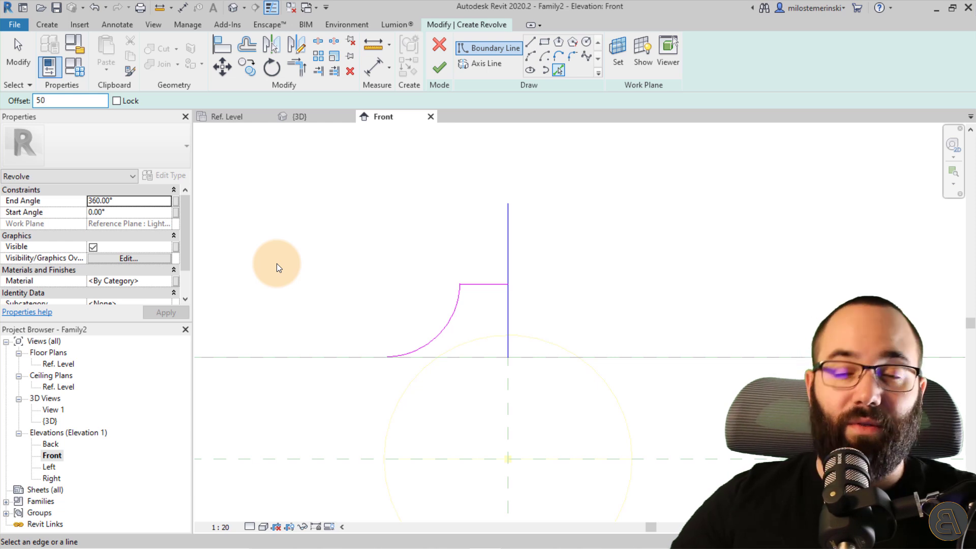
click(441, 328)
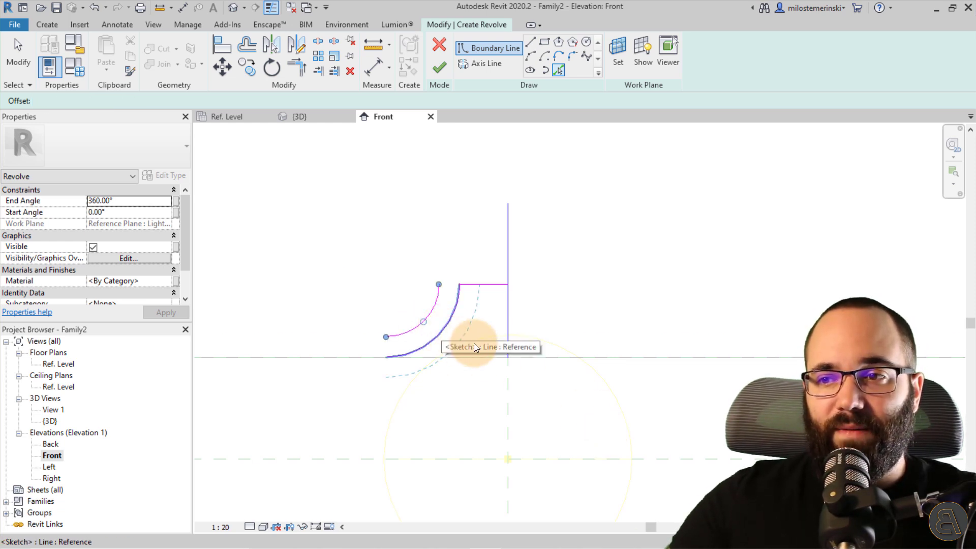
click(475, 281)
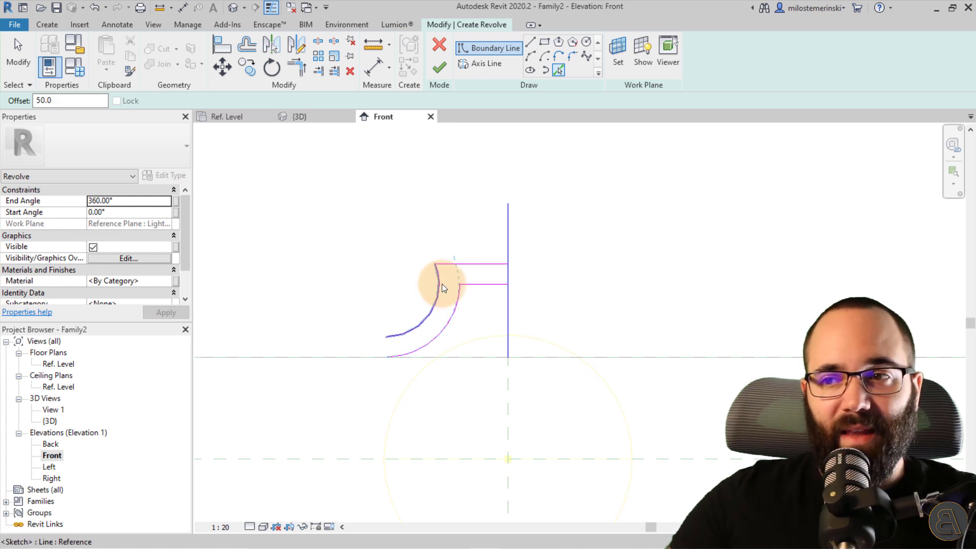
key(Escape)
scroll(441, 281, up, 4)
click(429, 251)
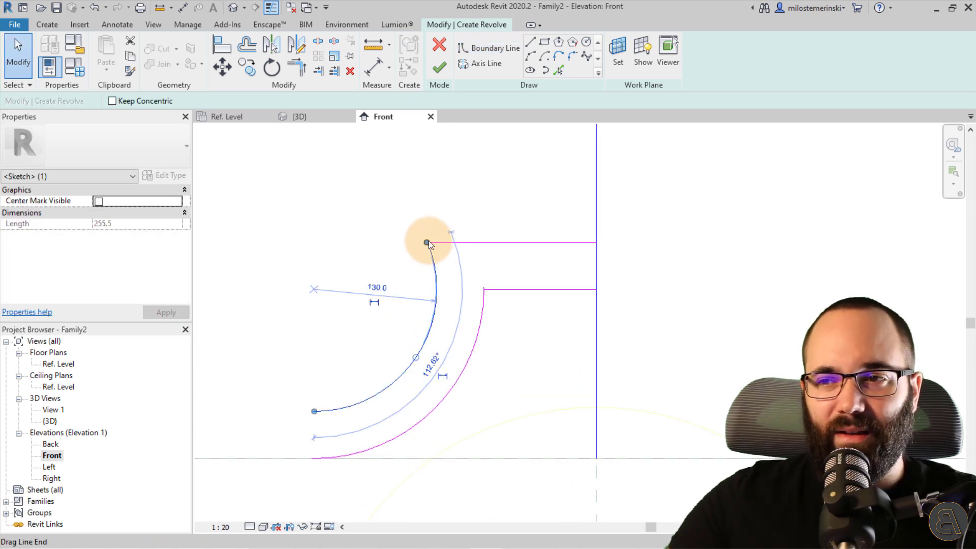
drag(428, 243, 436, 289)
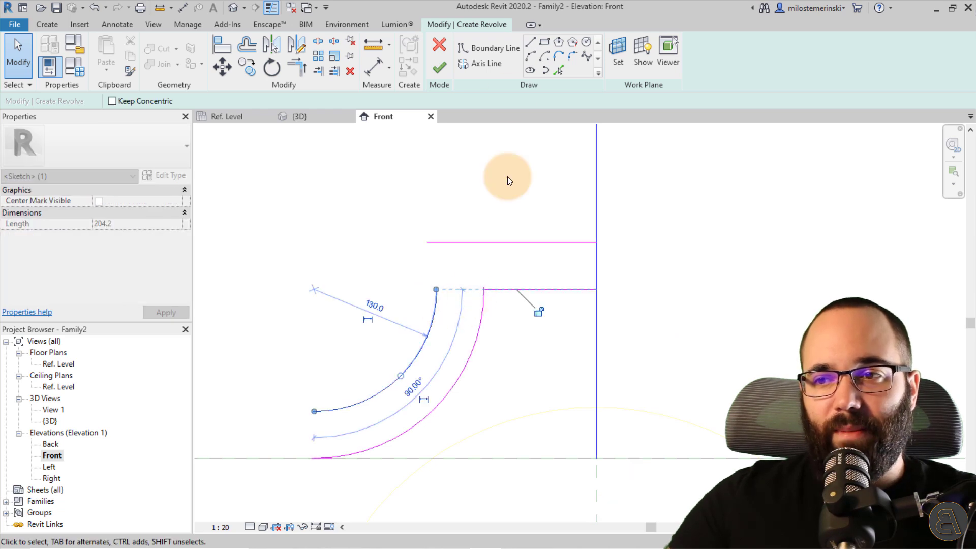
Step: Draw closing lines at the outer arc's top end and between the arcs' lower ends
click(529, 45)
click(436, 290)
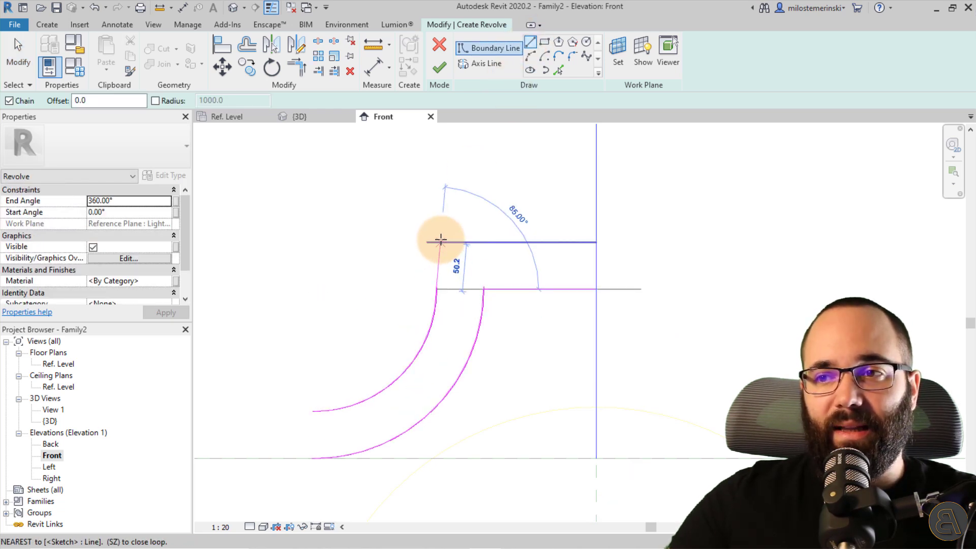
click(435, 241)
key(Escape)
key(Escape)
scroll(451, 244, down, 2)
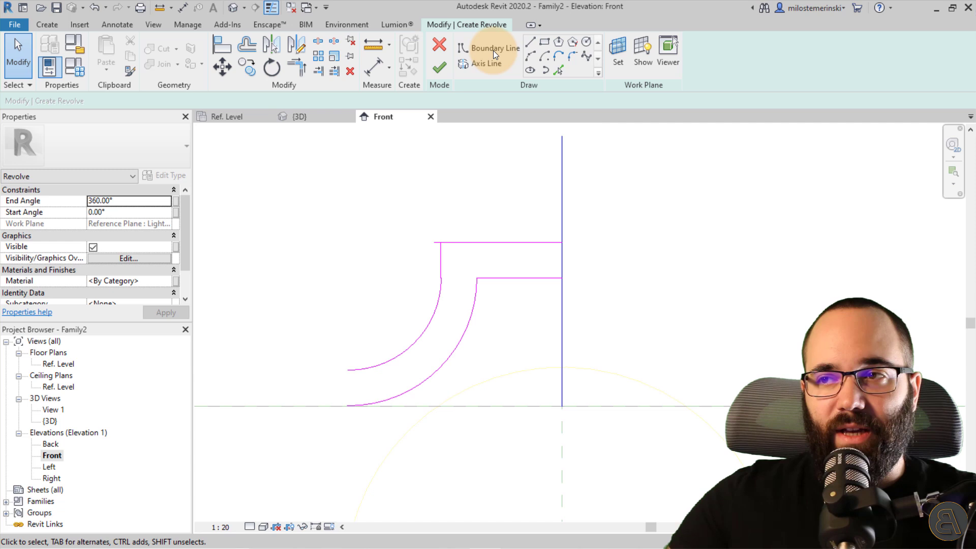
click(530, 46)
click(348, 370)
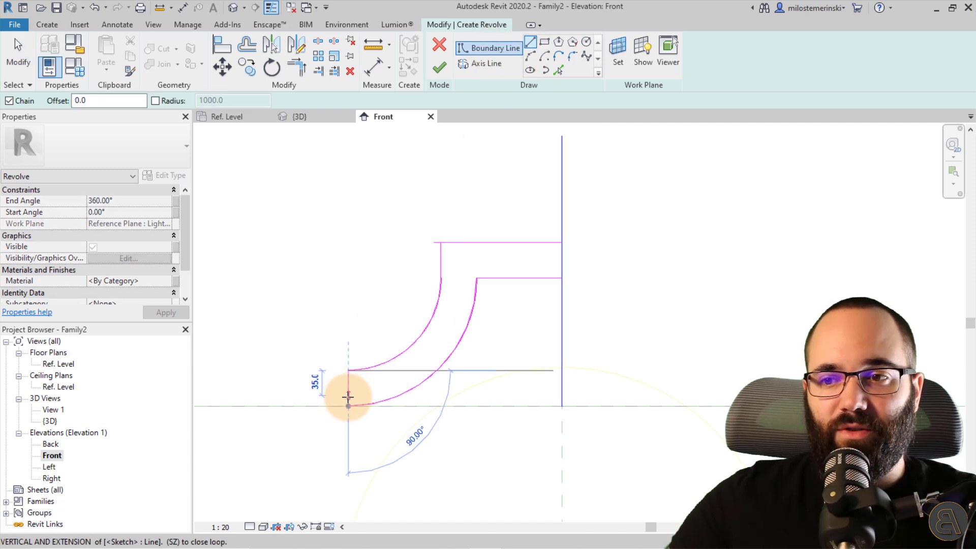
click(348, 406)
key(Escape)
key(Escape)
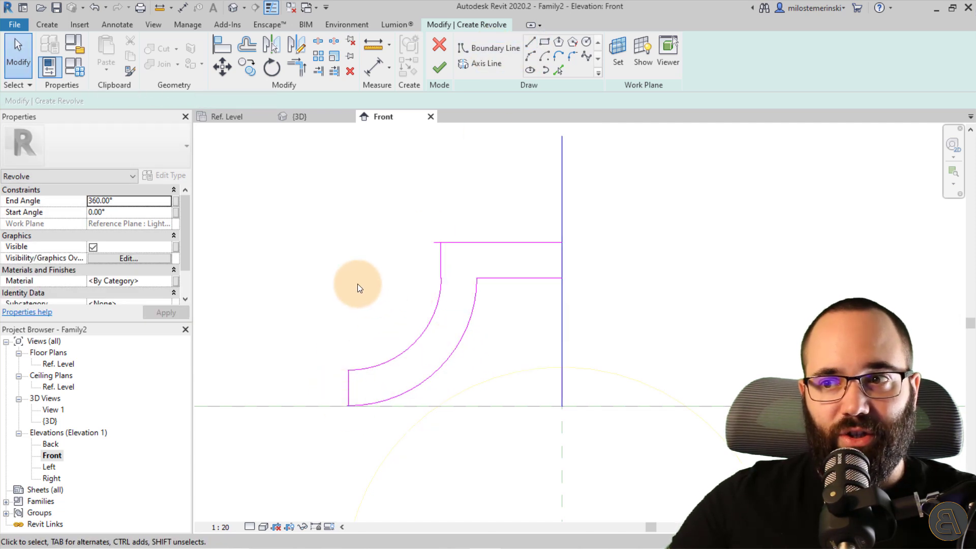
Step: Join the vertical and top lines into a corner and close the profile along the axis
click(296, 66)
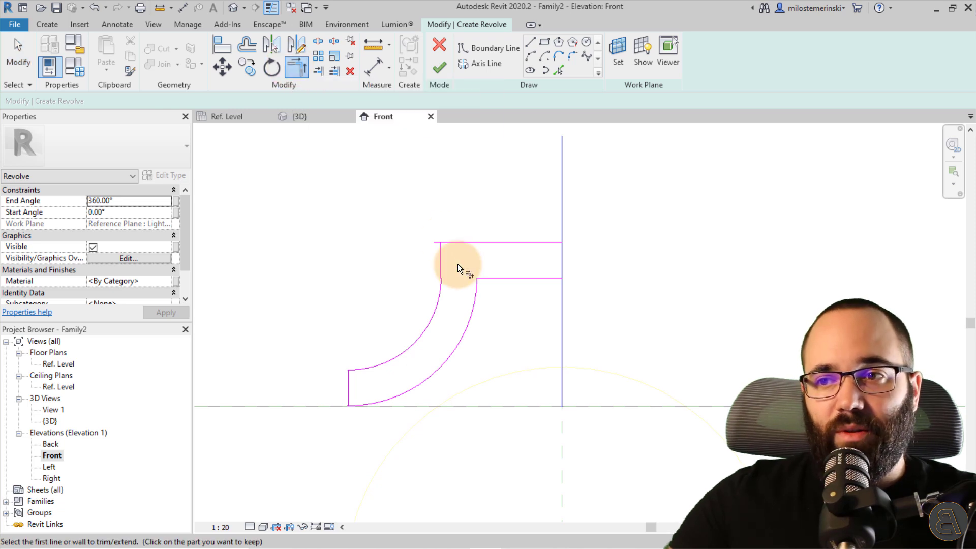
click(443, 256)
click(450, 244)
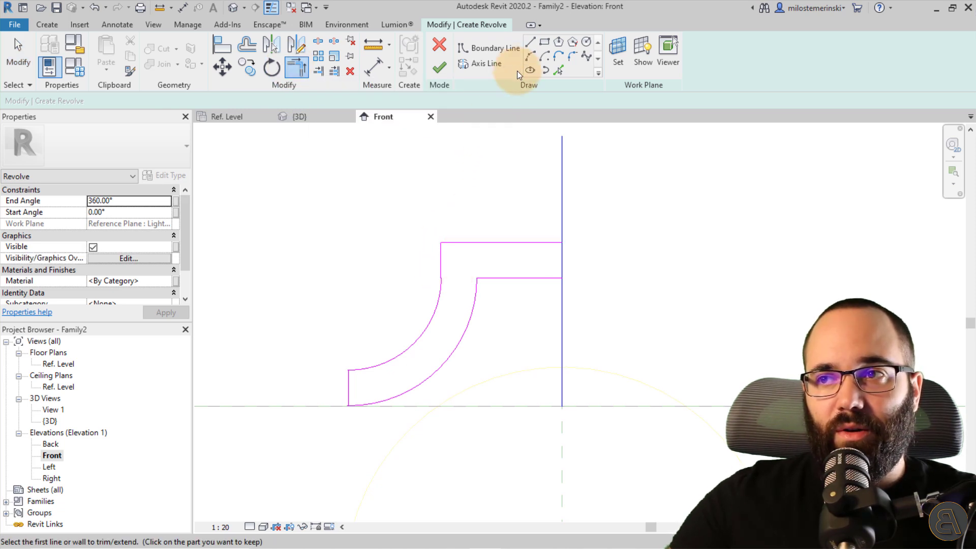
click(532, 48)
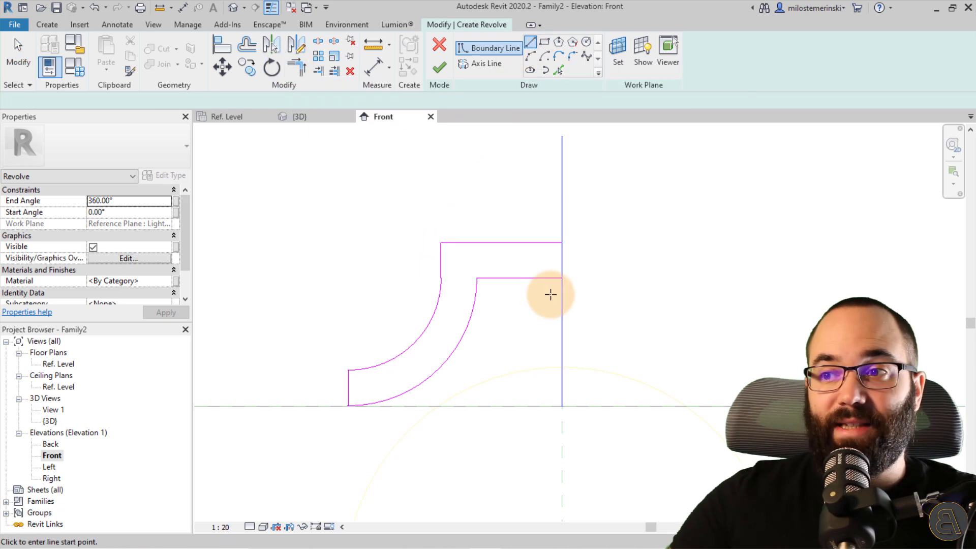
click(562, 243)
click(562, 279)
key(Escape)
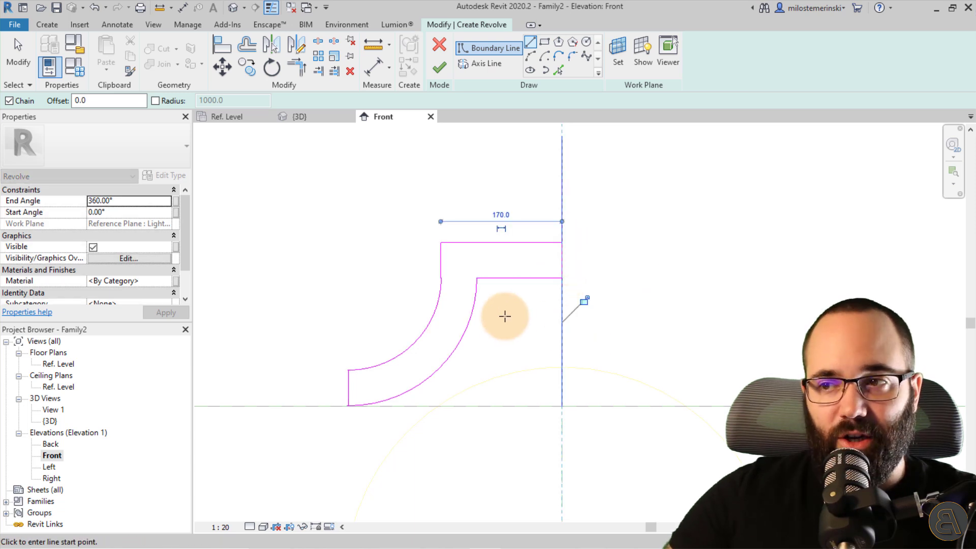
key(Escape)
scroll(422, 322, down, 3)
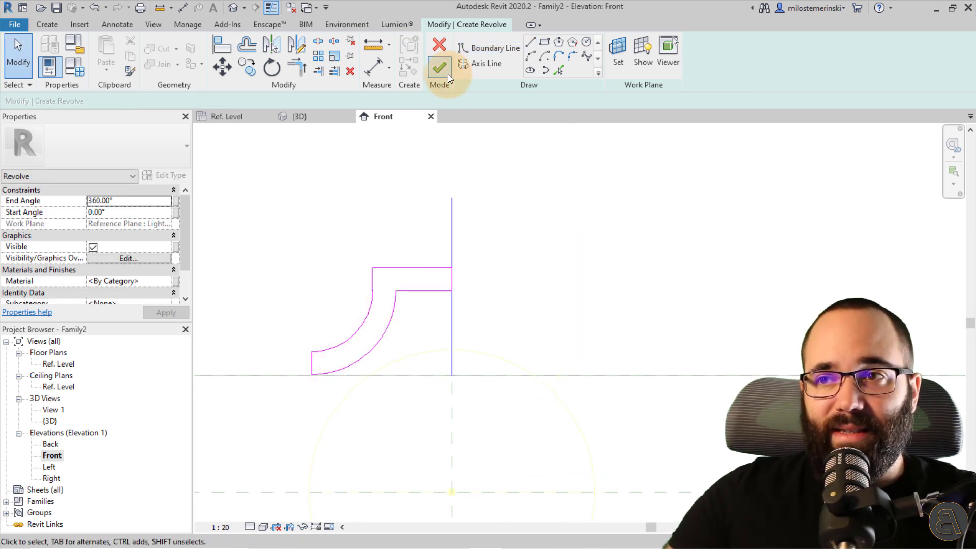
Step: Finish the revolve and open the 3D view of the fixture body
click(447, 74)
scroll(360, 221, down, 2)
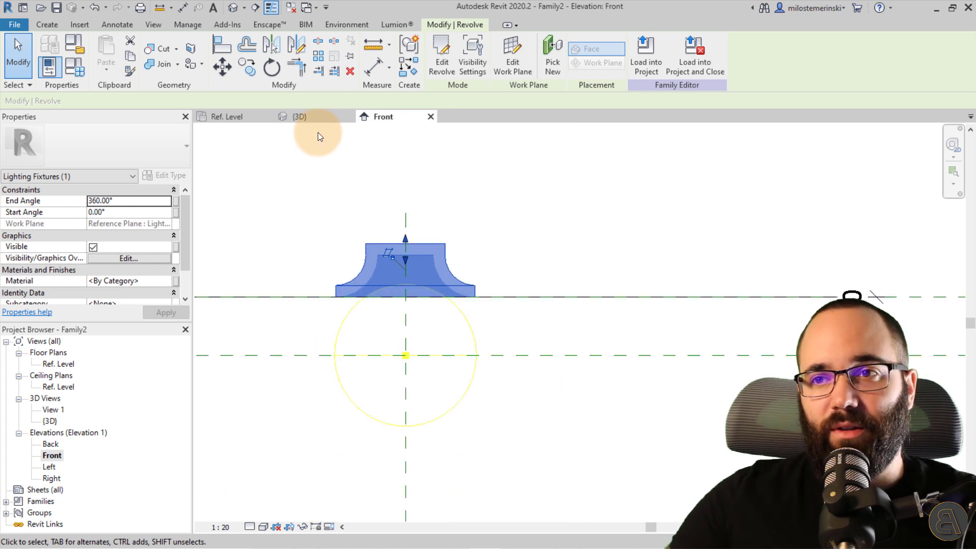
click(309, 116)
shift+middle_drag(425, 316, 477, 258)
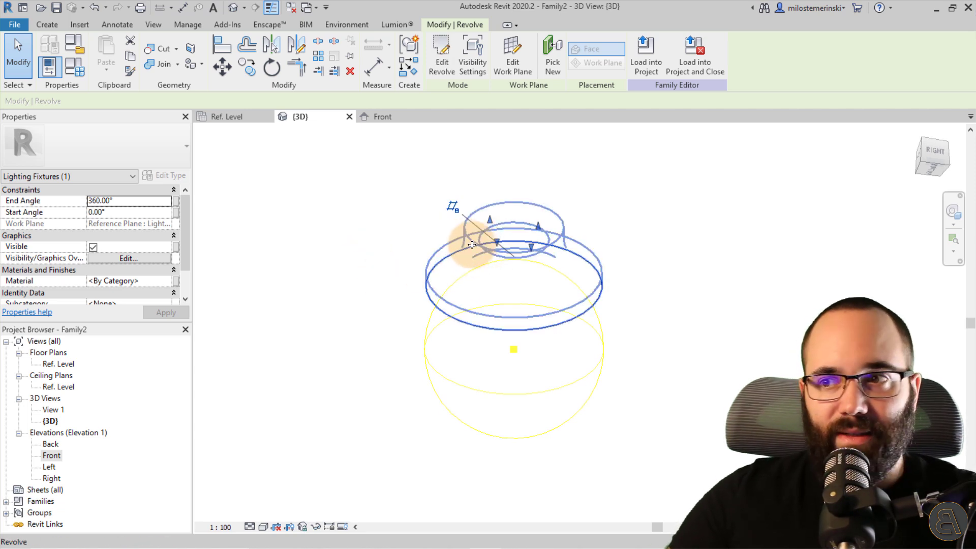
Step: Orbit to inspect the ceiling-mounted fixture from below and edge-on from the side
shift+middle_drag(472, 244, 322, 260)
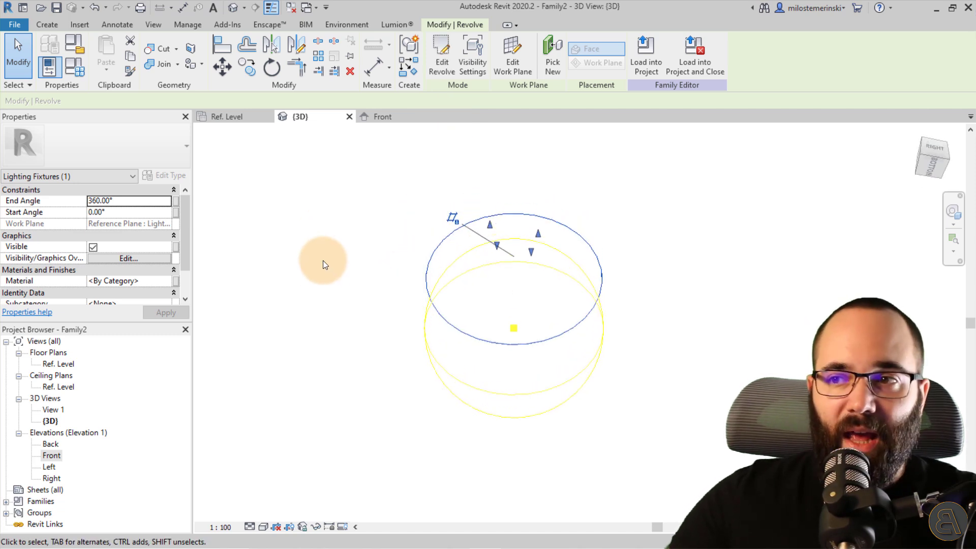
shift+middle_drag(395, 299, 401, 276)
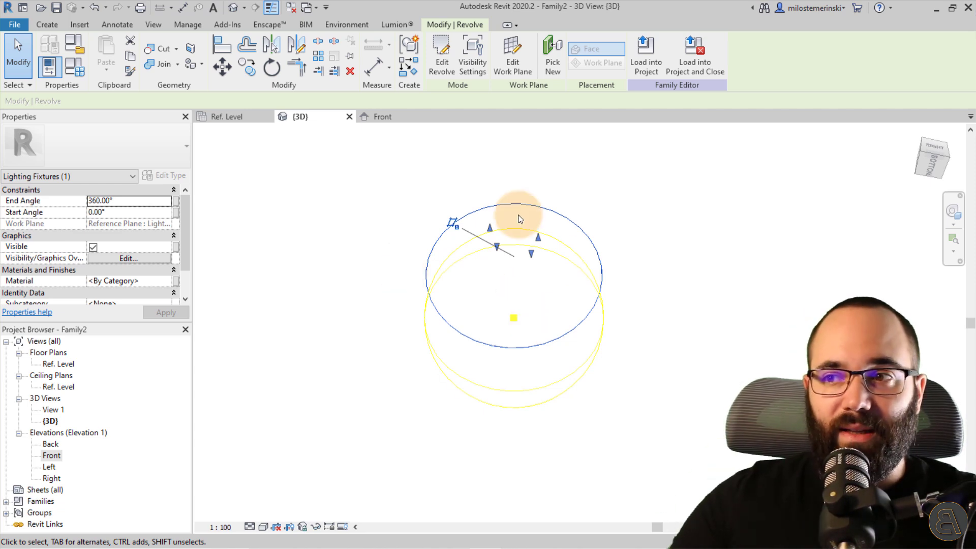
shift+middle_drag(519, 216, 441, 307)
scroll(441, 307, down, 3)
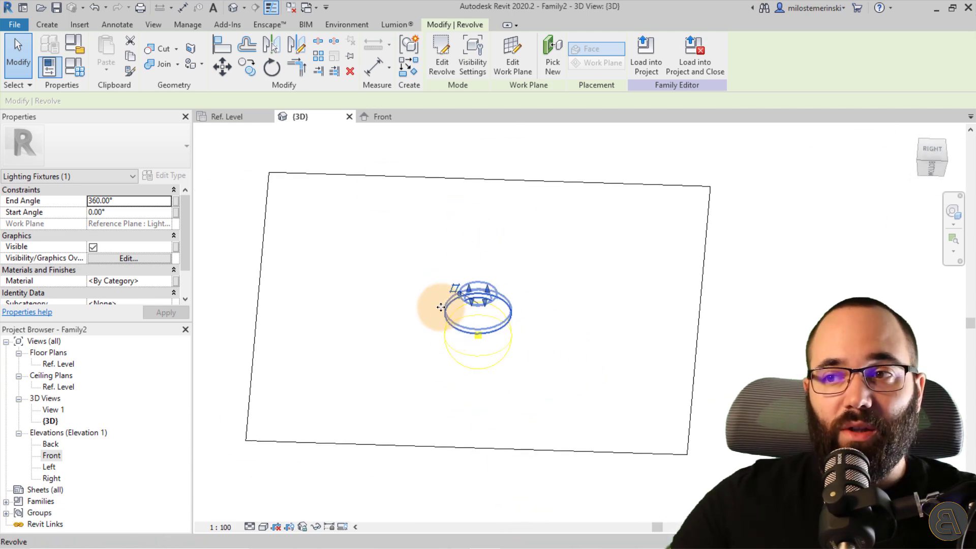
click(376, 173)
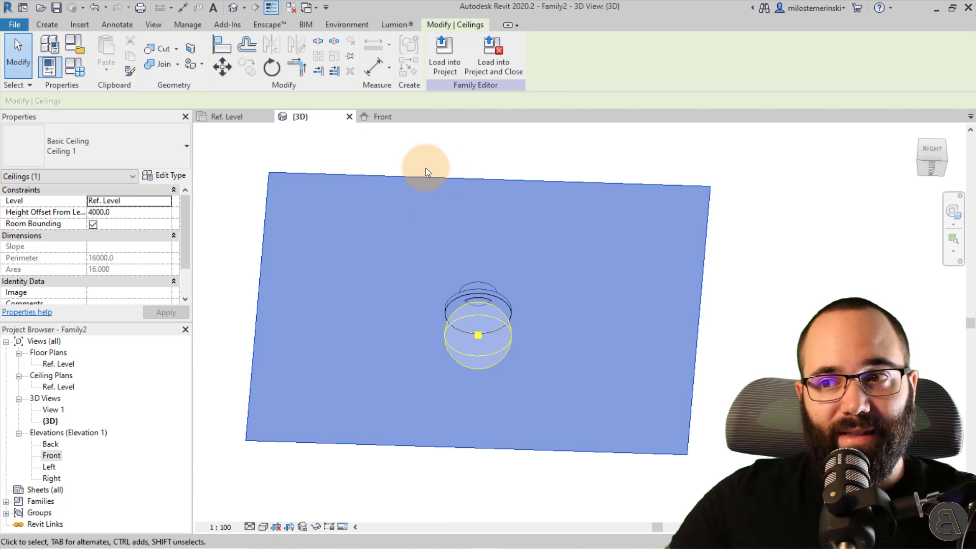
shift+middle_drag(426, 168, 420, 360)
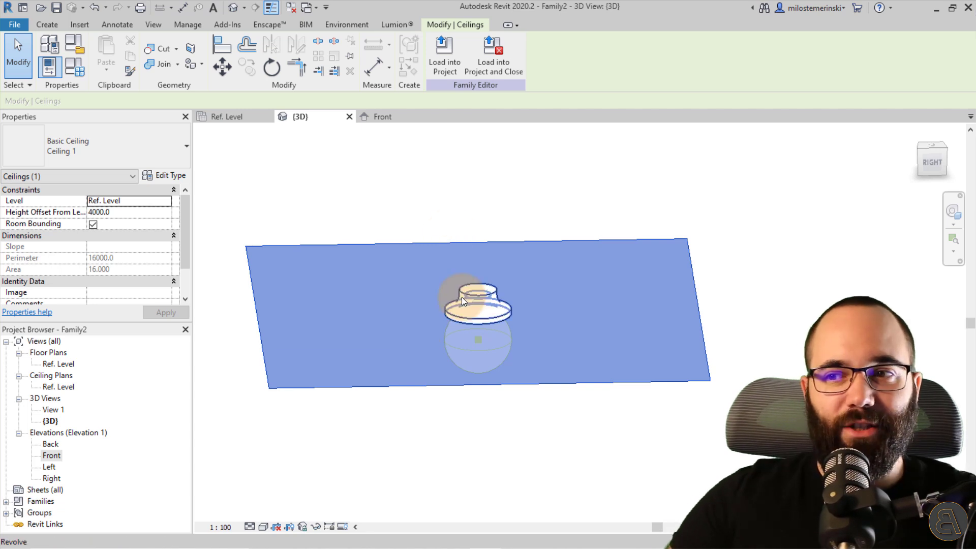
scroll(462, 297, up, 3)
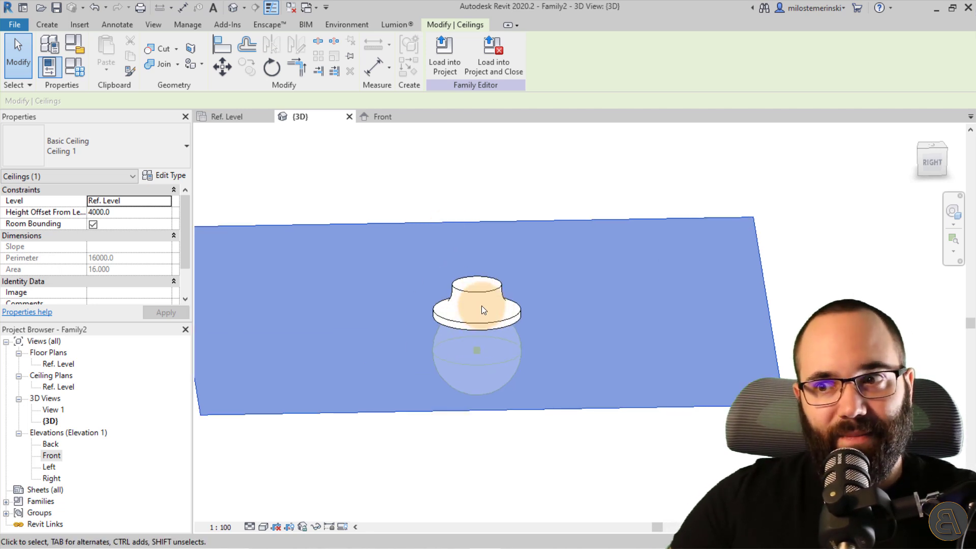
Step: Start a void extrusion on the Reference Plane : Ceiling work plane
click(46, 25)
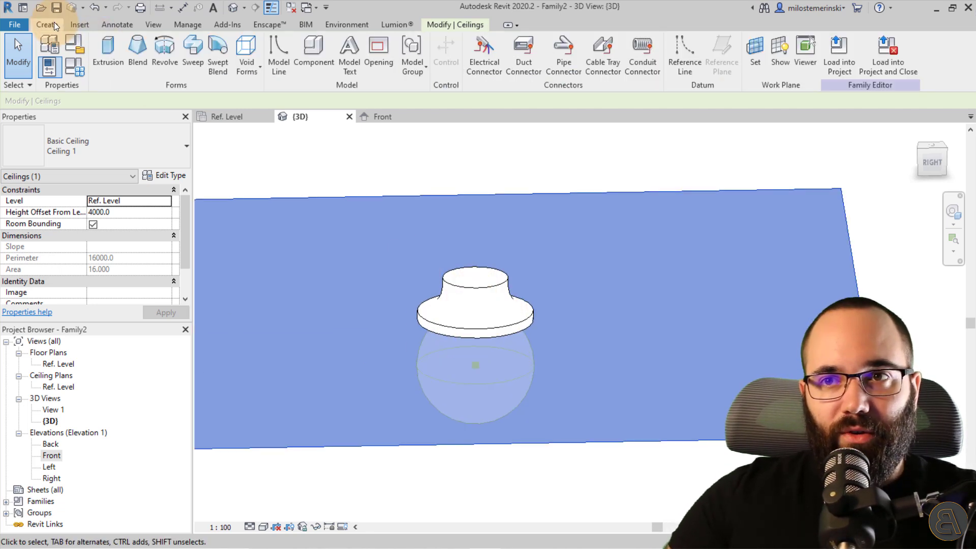
click(245, 75)
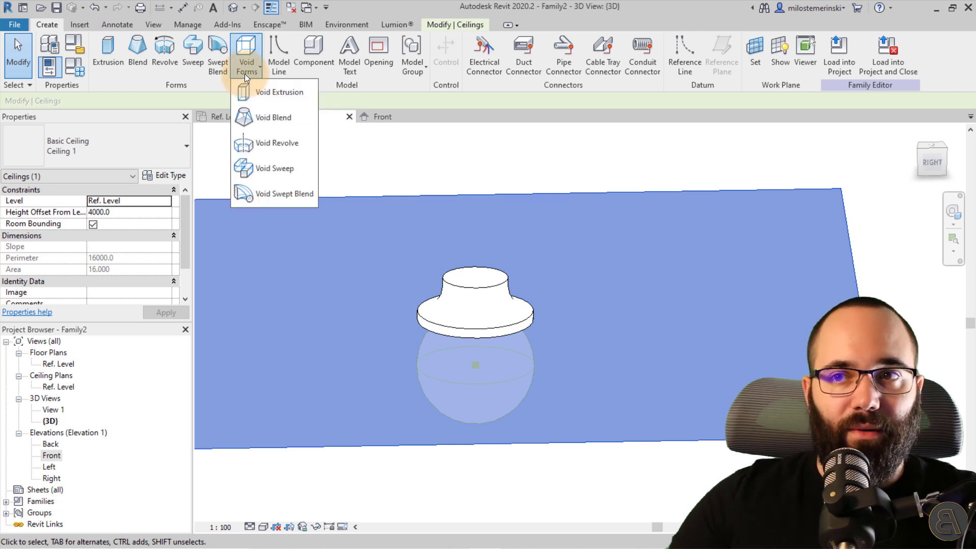
click(245, 74)
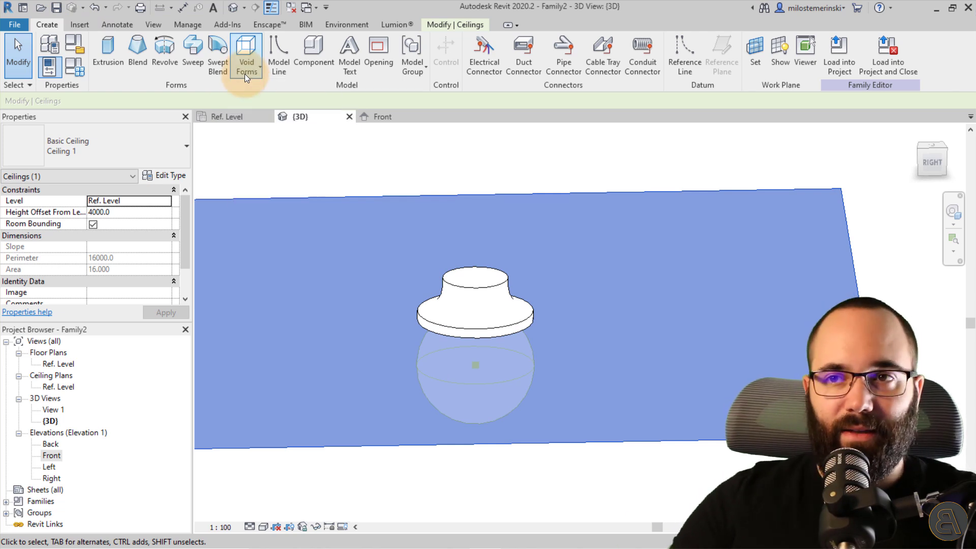
click(242, 76)
click(249, 103)
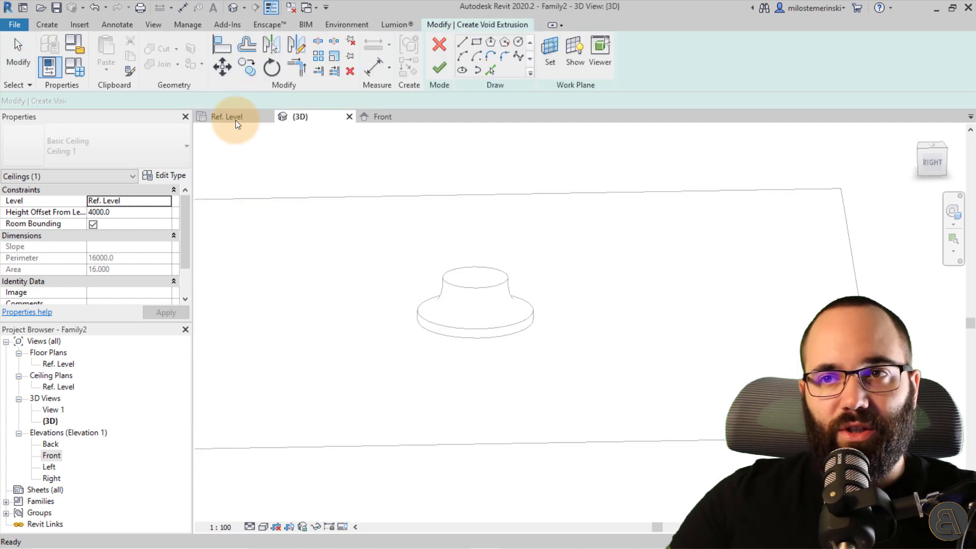
click(551, 56)
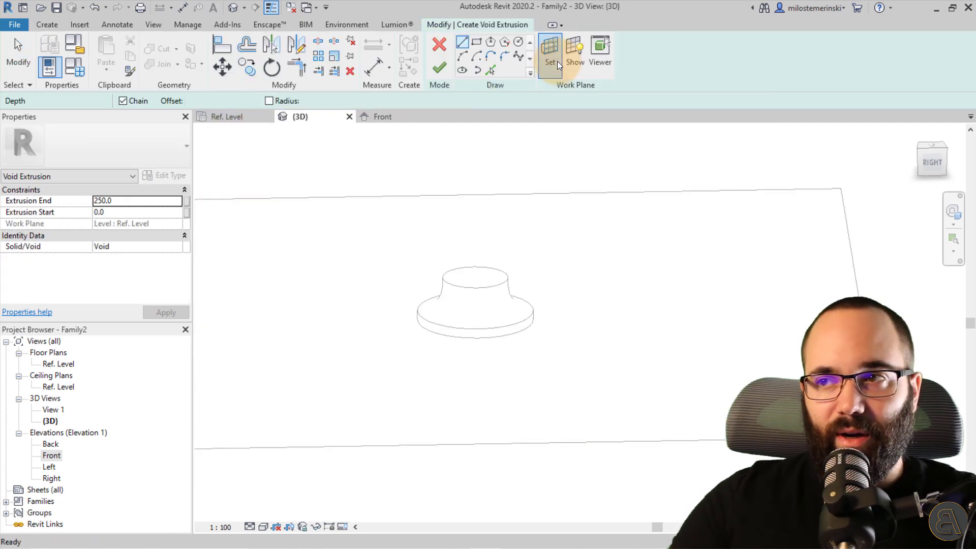
click(239, 234)
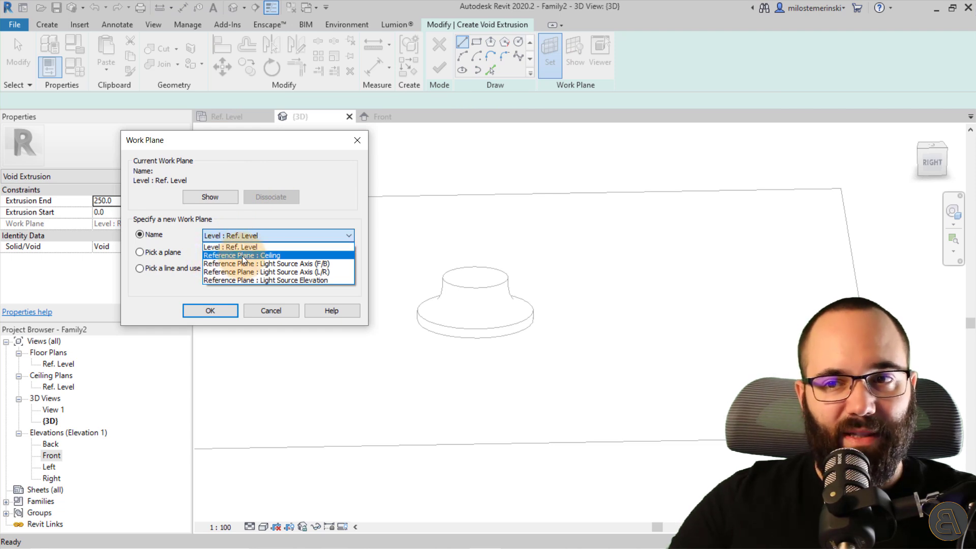
click(243, 256)
click(219, 310)
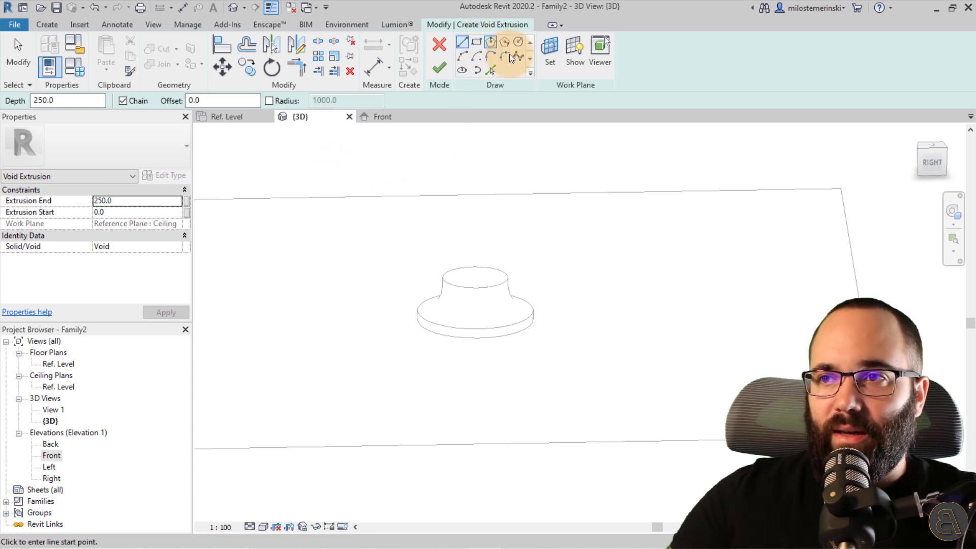
Step: Pick both halves of the base circle and set Extrusion End to 50
click(491, 70)
click(480, 340)
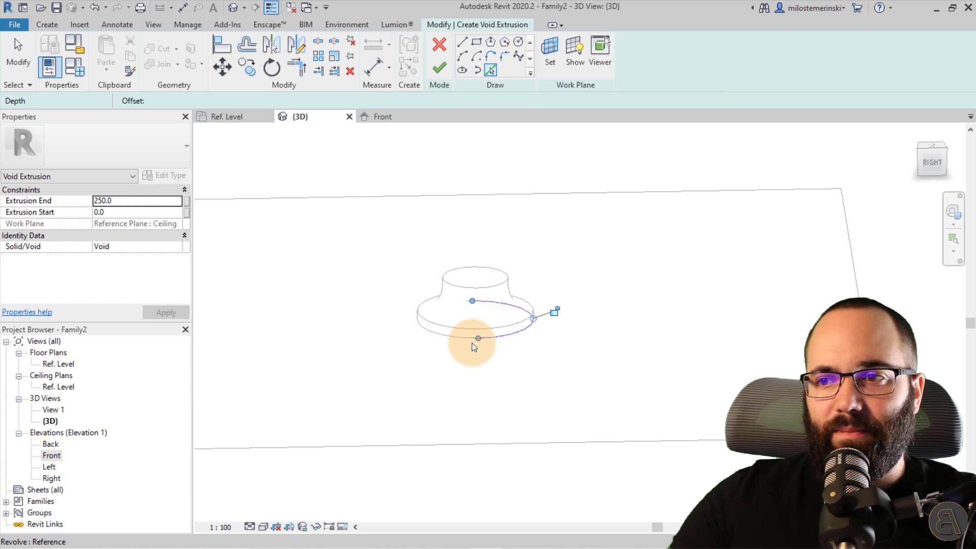
click(454, 339)
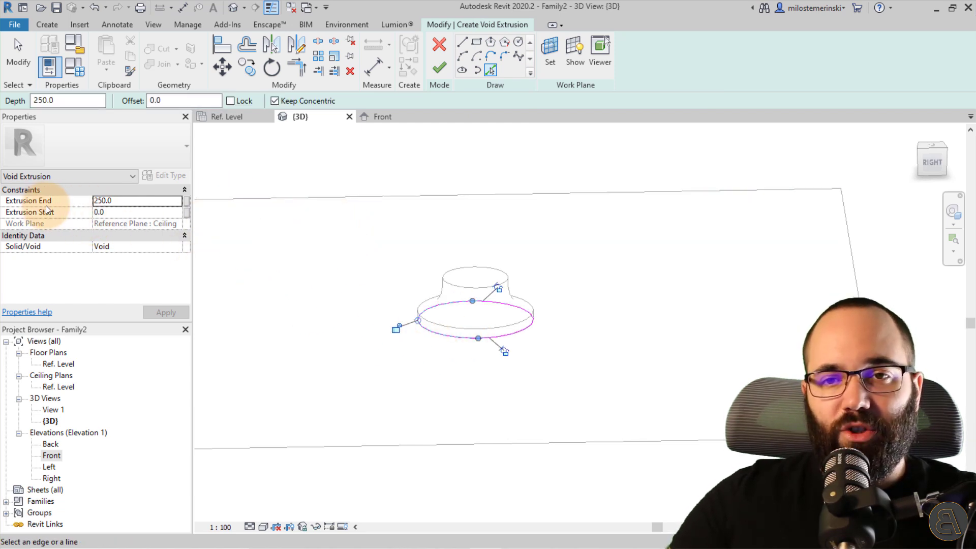
click(119, 201)
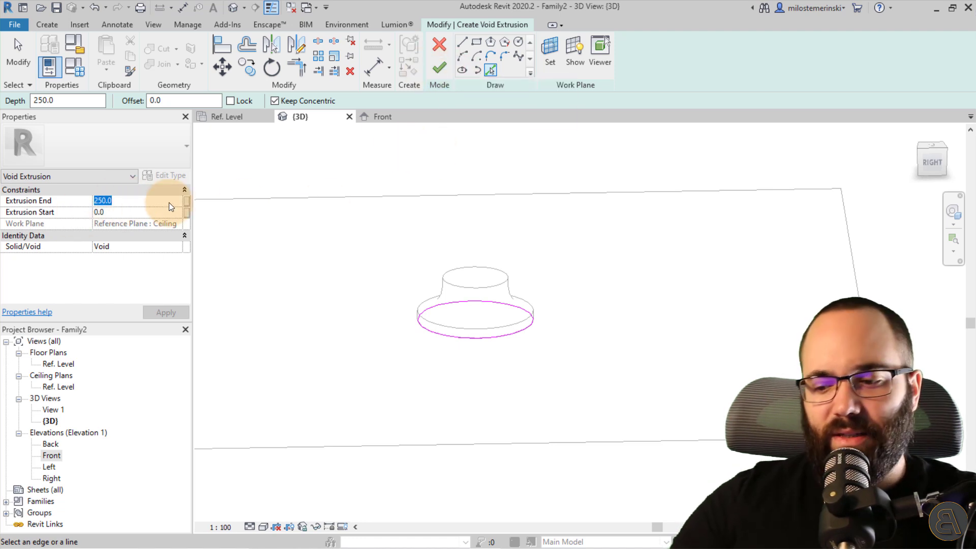
text(50)
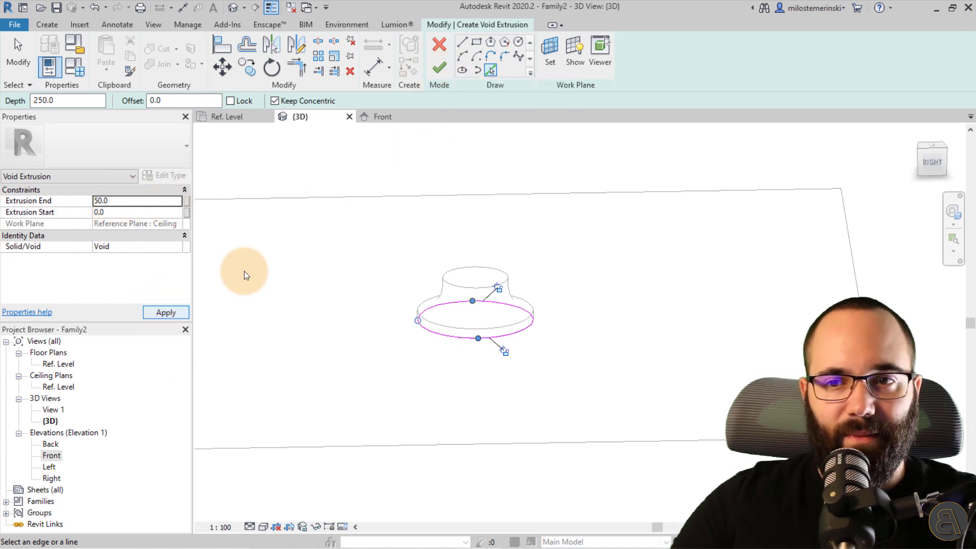
Step: Finish the void extrusion and stretch it deeper to 112.6
click(439, 67)
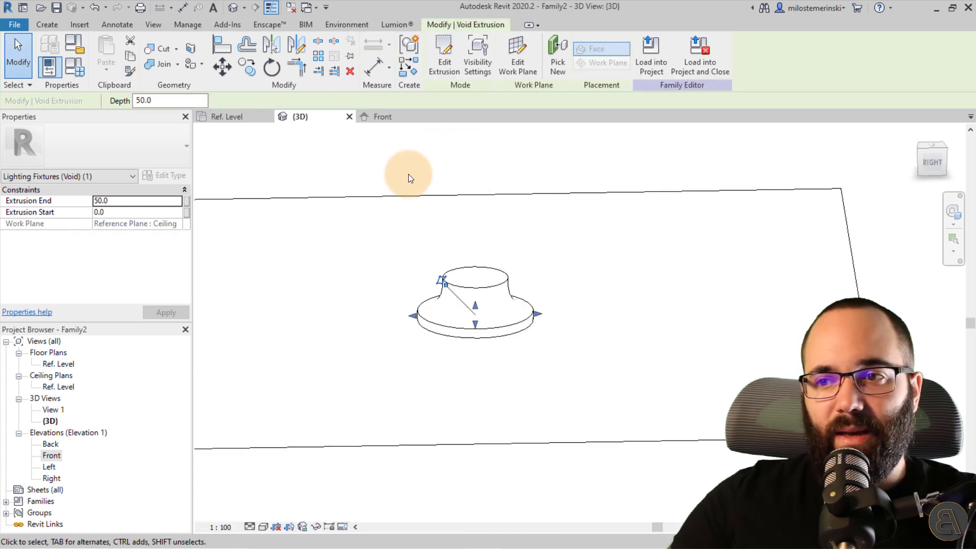
shift+middle_drag(593, 381, 459, 305)
scroll(490, 337, up, 3)
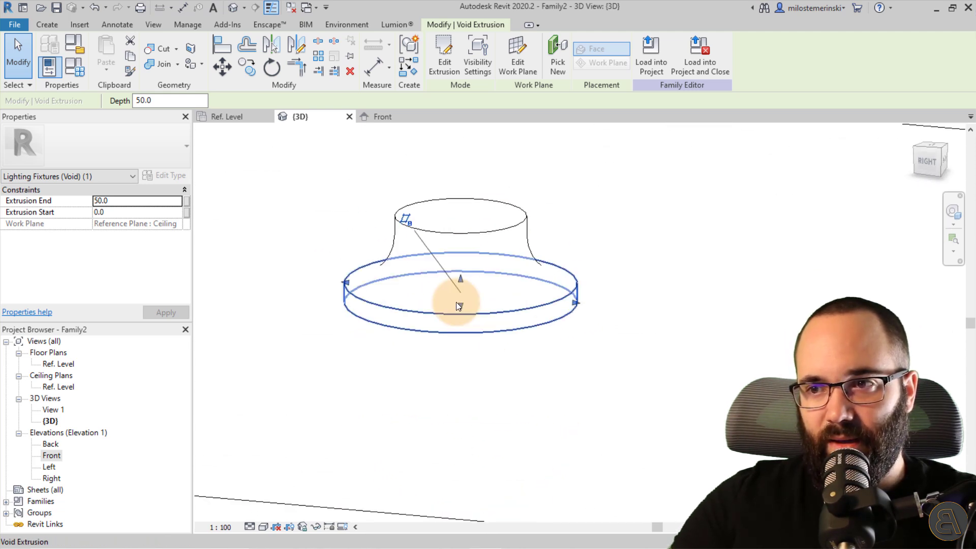
drag(459, 278, 464, 327)
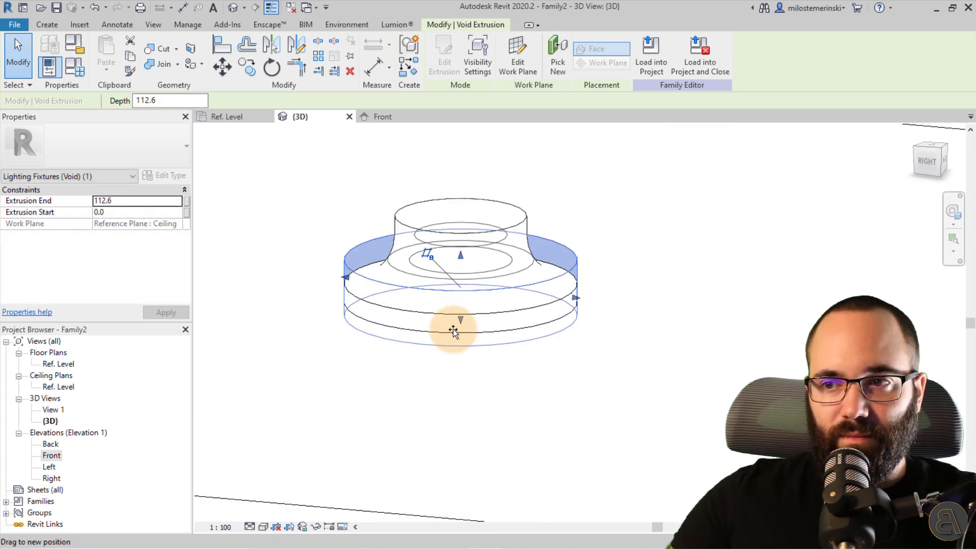
scroll(466, 381, down, 3)
shift+middle_drag(466, 381, 513, 355)
click(561, 425)
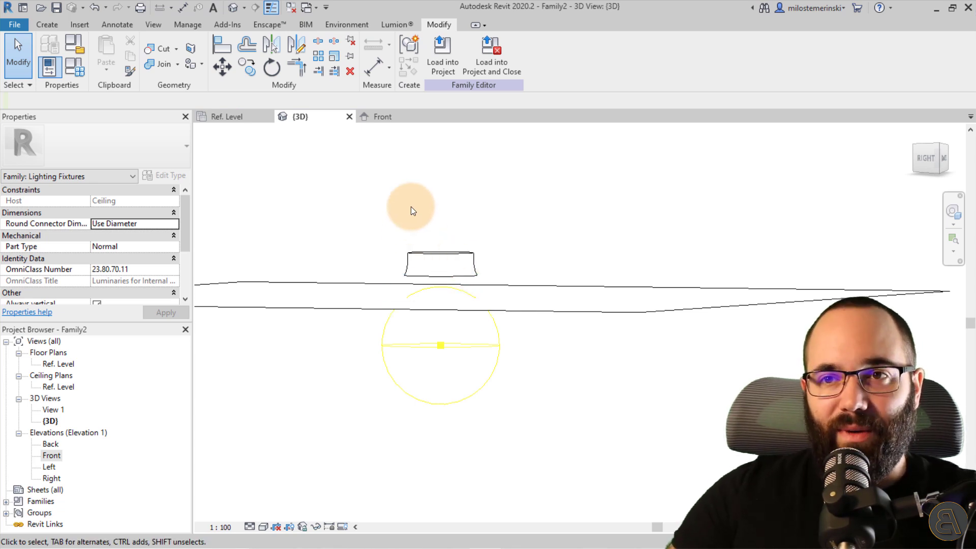
Step: Use Uncut Geometry so the void no longer cuts the revolved fixture body
click(177, 52)
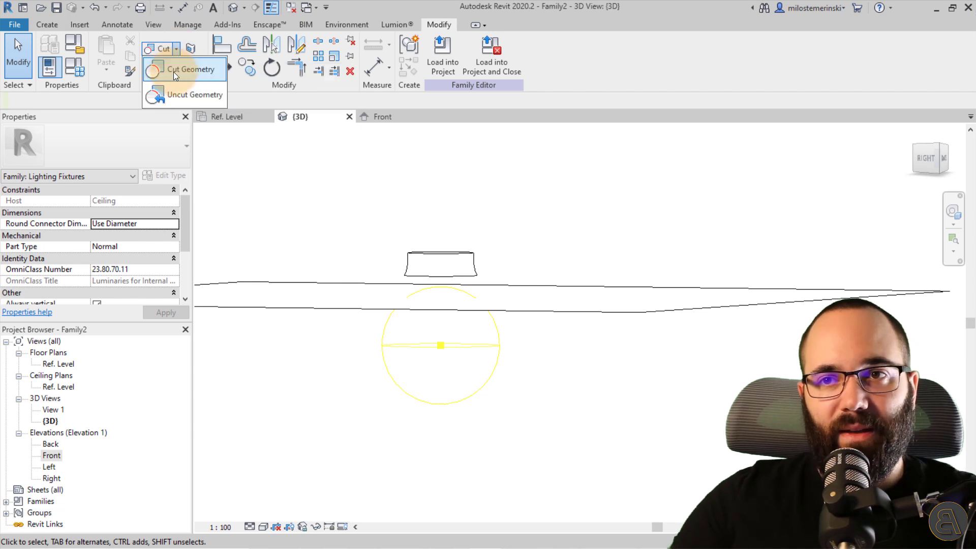
click(173, 102)
click(425, 254)
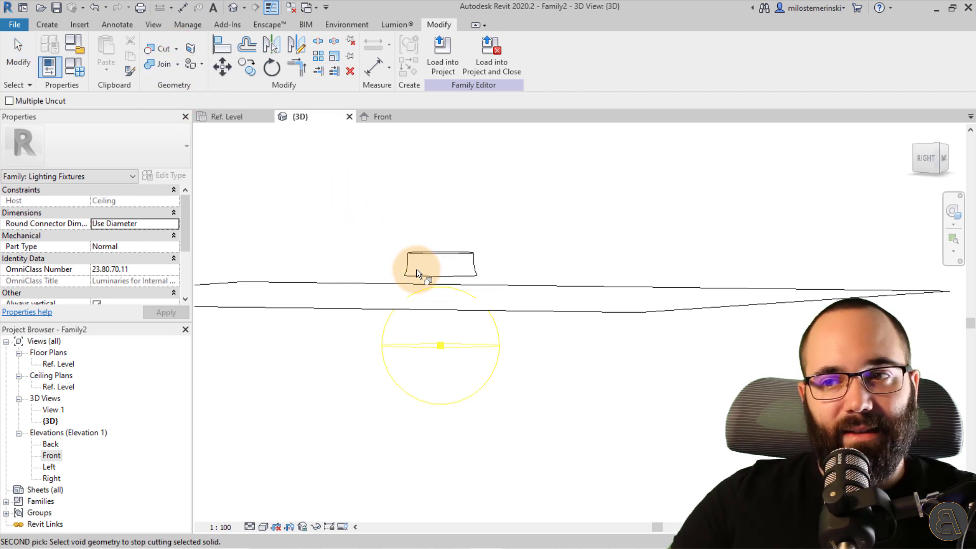
shift+middle_drag(341, 198, 353, 270)
key(Escape)
key(Escape)
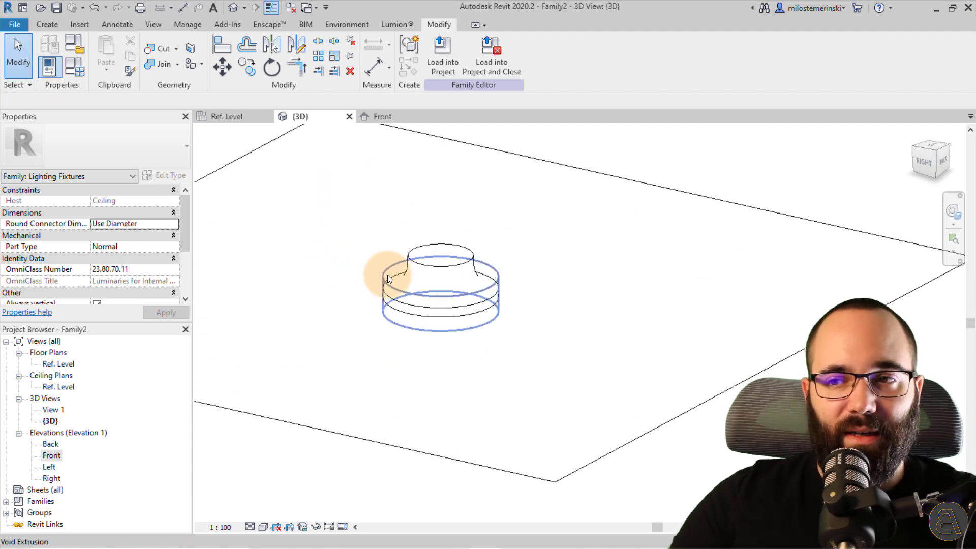
Step: Cut the ceiling with the void extrusion to make the round recess opening
click(387, 274)
shift+middle_drag(333, 332, 325, 285)
click(195, 103)
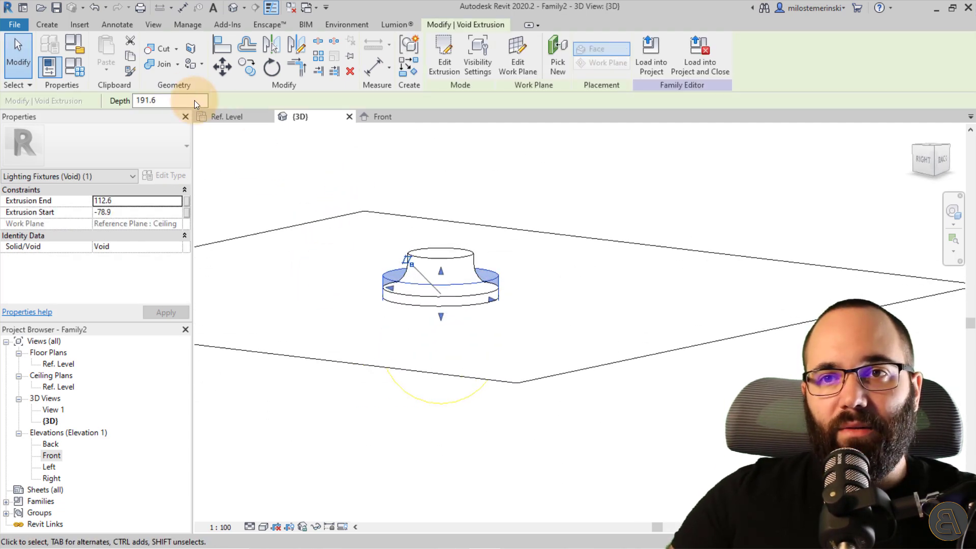
click(163, 50)
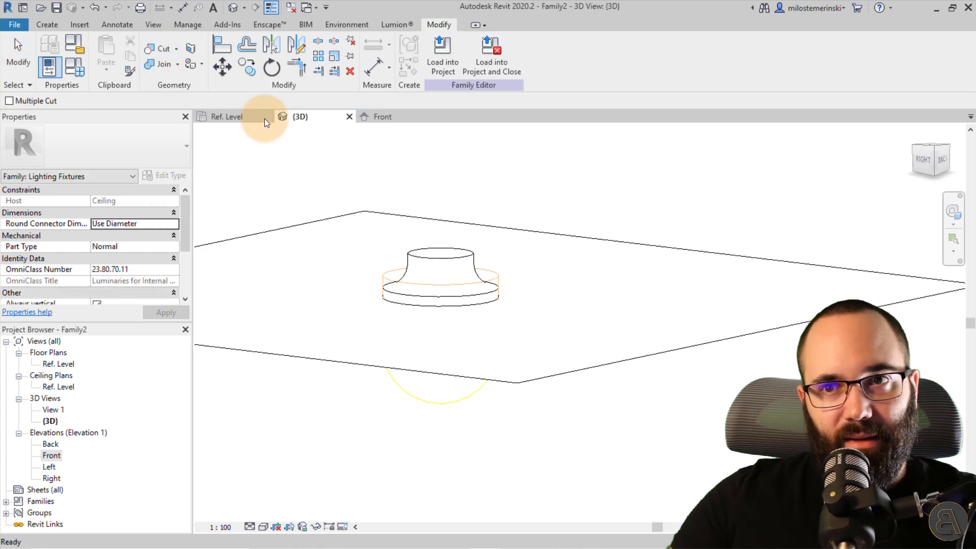
click(318, 358)
click(387, 279)
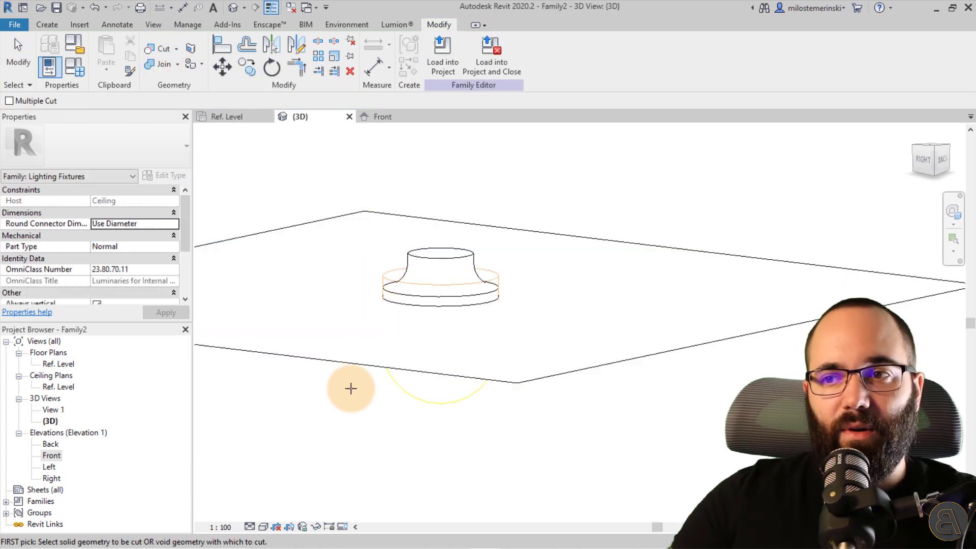
shift+middle_drag(349, 388, 338, 222)
key(Escape)
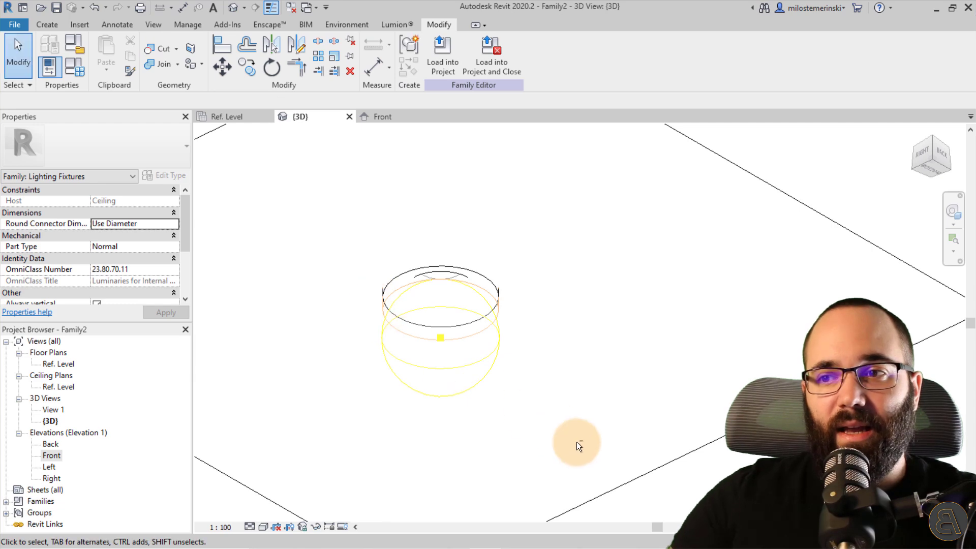
Step: Inspect the cut from below the ceiling and select the fixture's revolved body
shift+middle_drag(578, 447, 550, 365)
scroll(460, 254, up, 3)
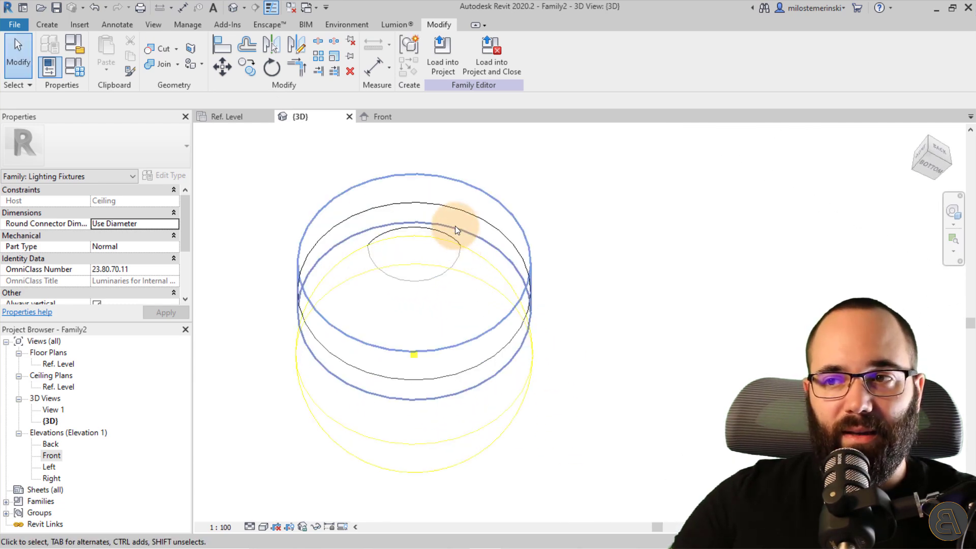
click(453, 212)
shift+middle_drag(443, 234, 347, 182)
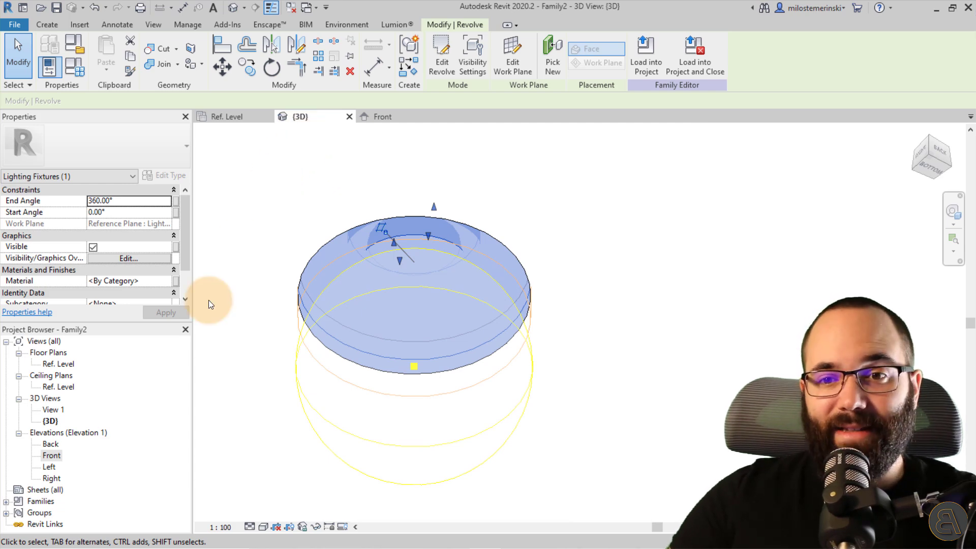
Step: Open the Ref. Level reflected ceiling plan and clear the selection
double_click(48, 389)
scroll(427, 310, up, 4)
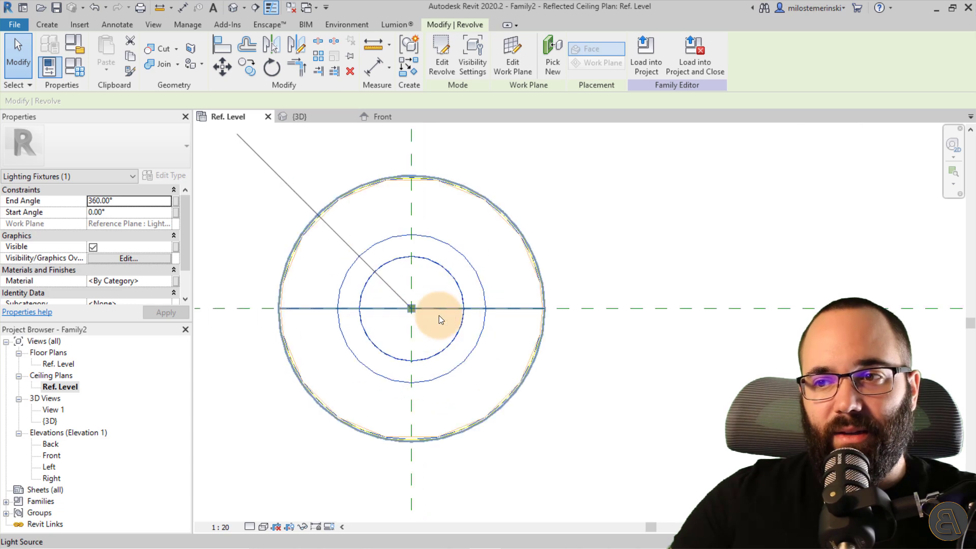
scroll(438, 315, up, 2)
click(696, 425)
scroll(392, 276, up, 3)
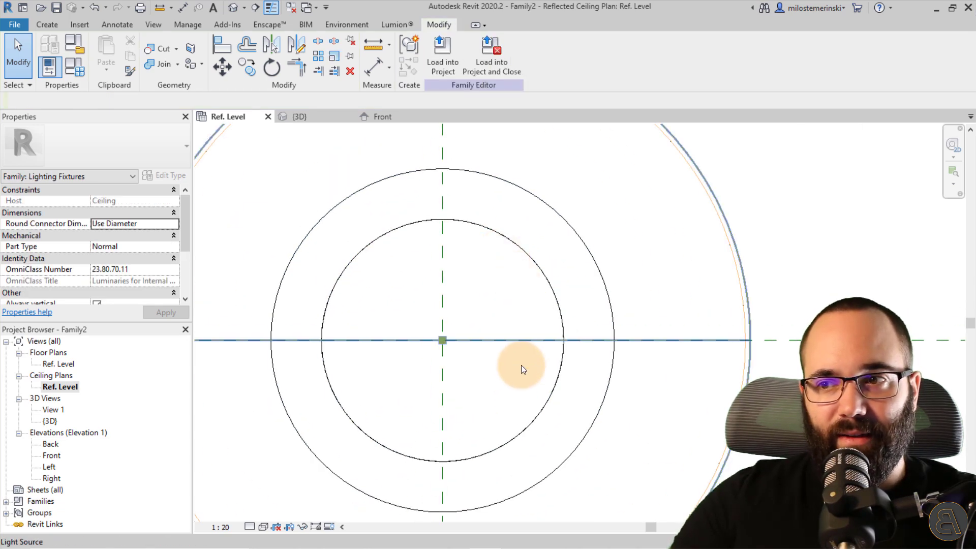
Step: Start a solid extrusion and choose to pick its work plane from the 3D model
click(48, 24)
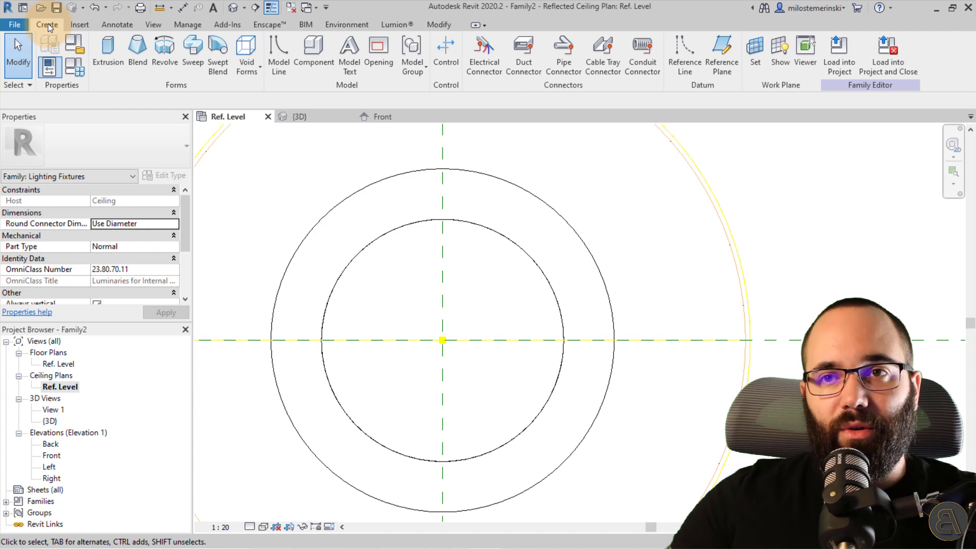
click(107, 73)
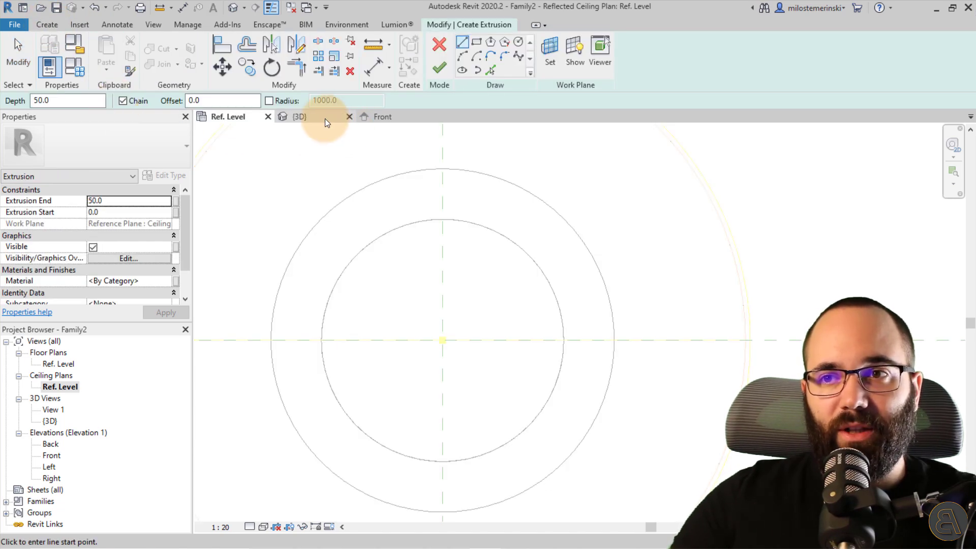
click(325, 118)
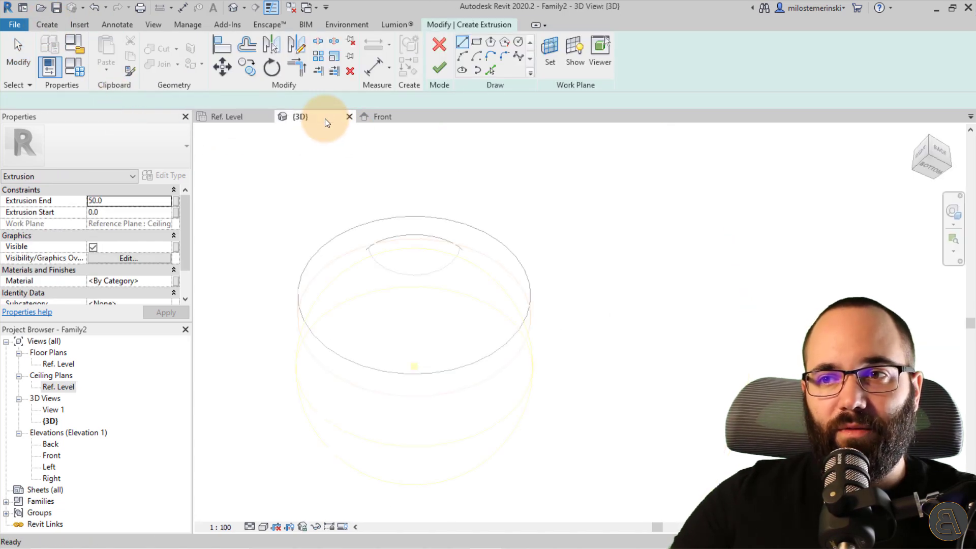
click(551, 62)
click(154, 252)
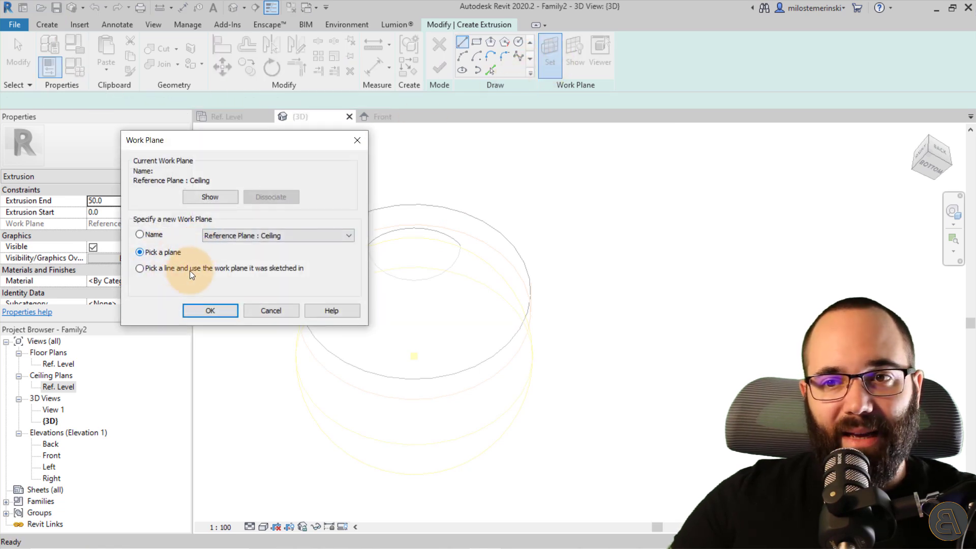
click(211, 310)
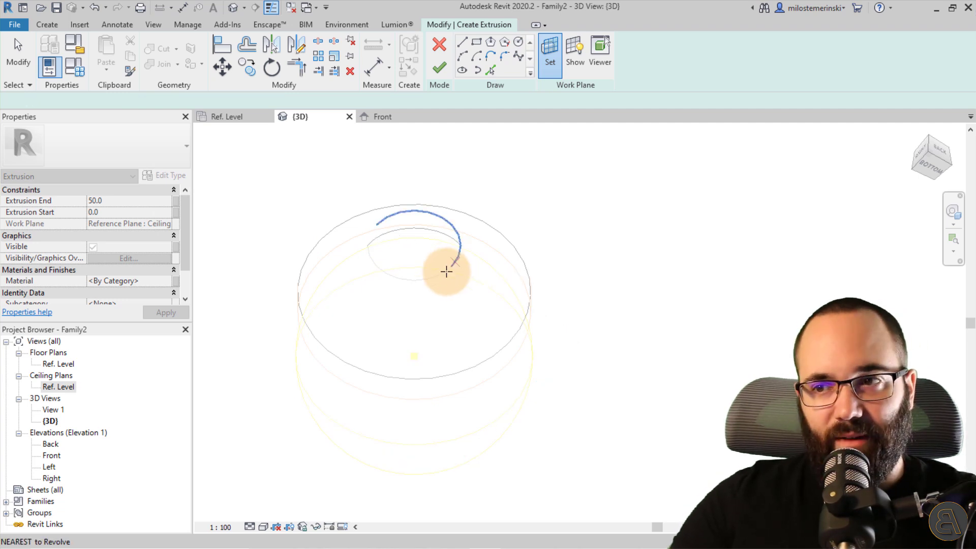
Step: Use the revolve's plane and sketch a 115-radius circle at the fixture centre in the ceiling plan
click(453, 261)
click(242, 118)
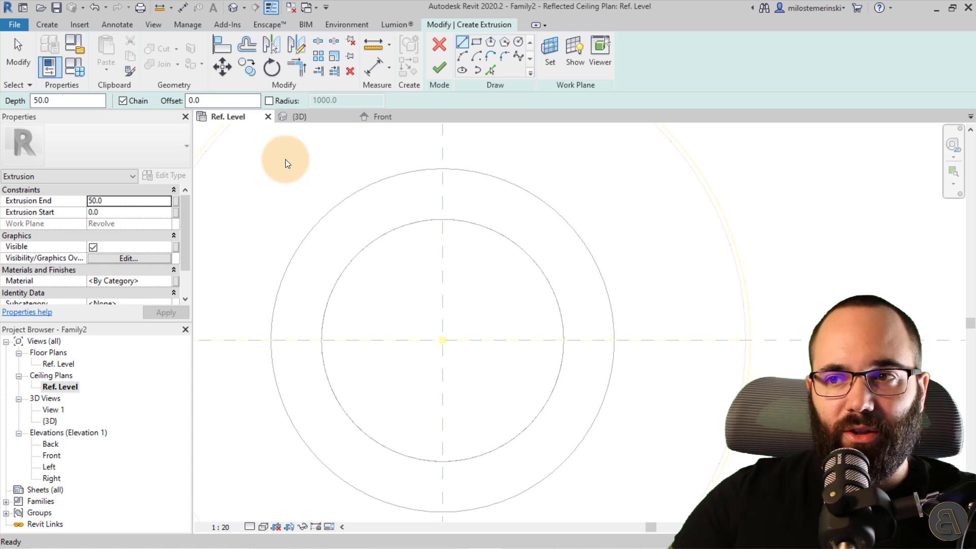
middle_drag(441, 261, 350, 190)
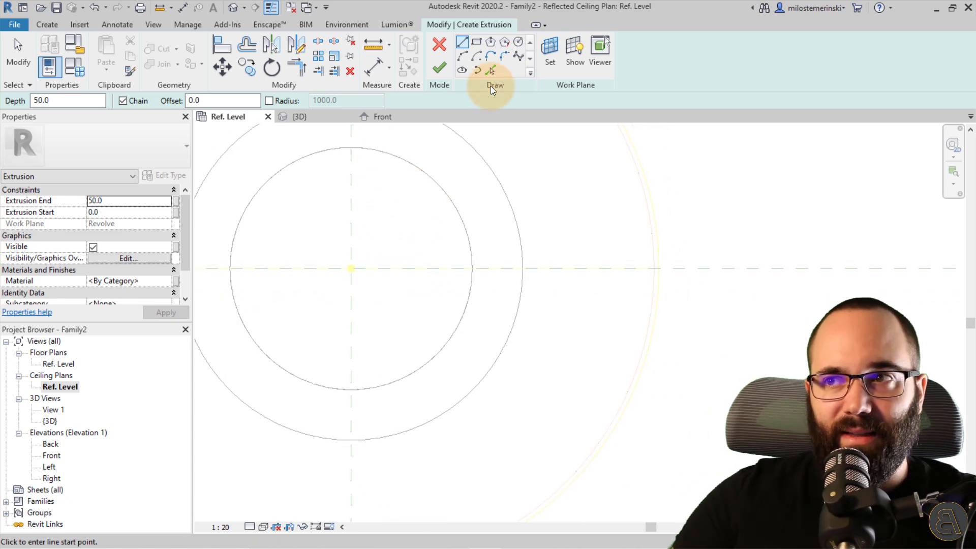
click(519, 43)
click(351, 268)
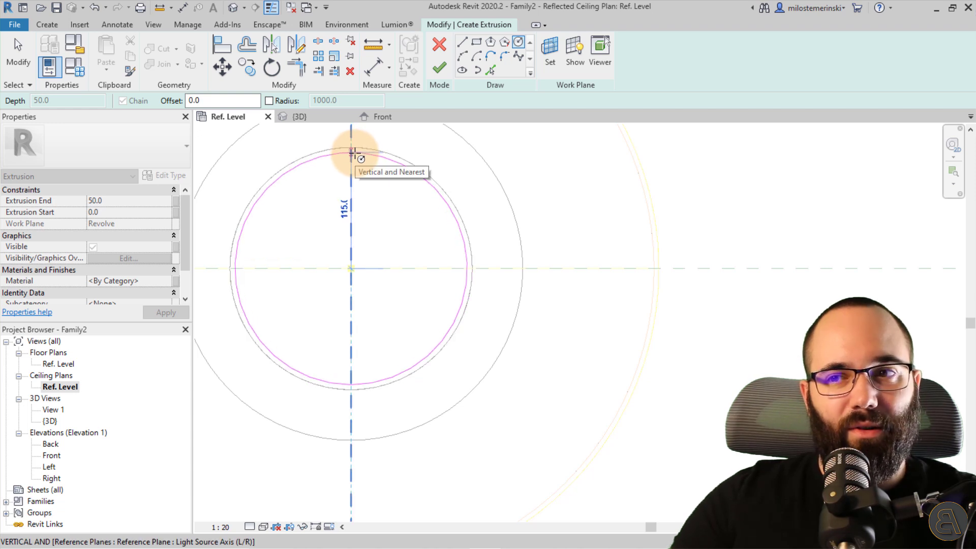
click(354, 153)
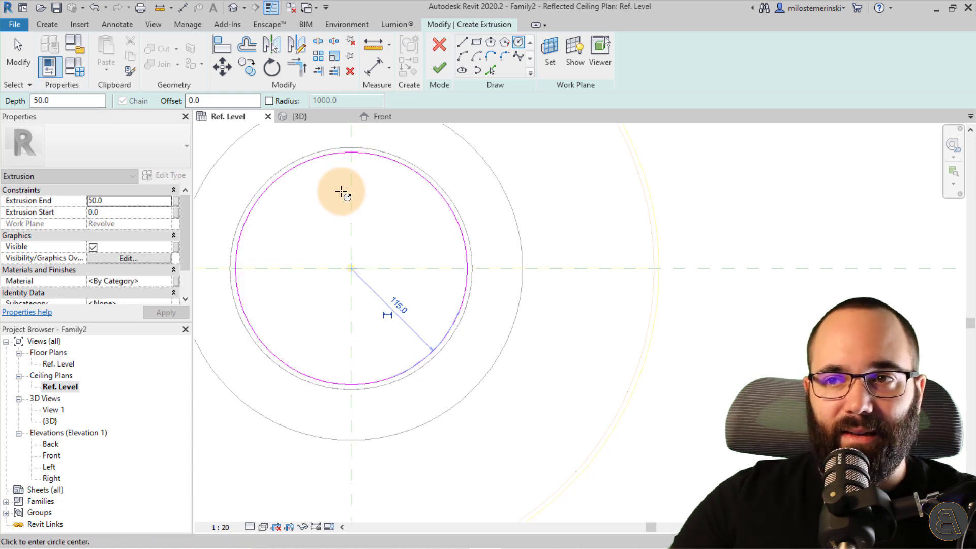
click(94, 201)
Step: Set the extrusion's Extrusion End to 20 and apply it
click(59, 199)
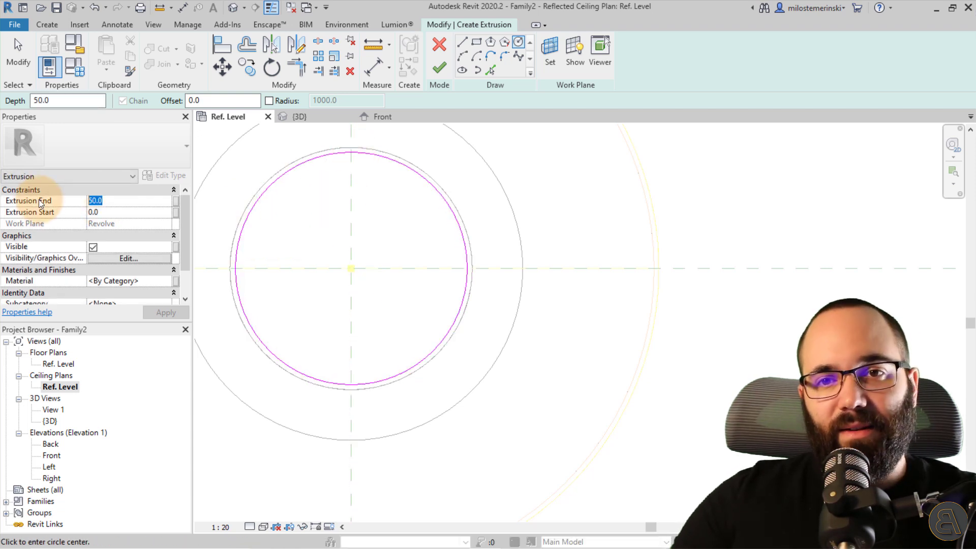
key(BackSpace)
key(BackSpace)
key(BackSpace)
key(BackSpace)
text(20)
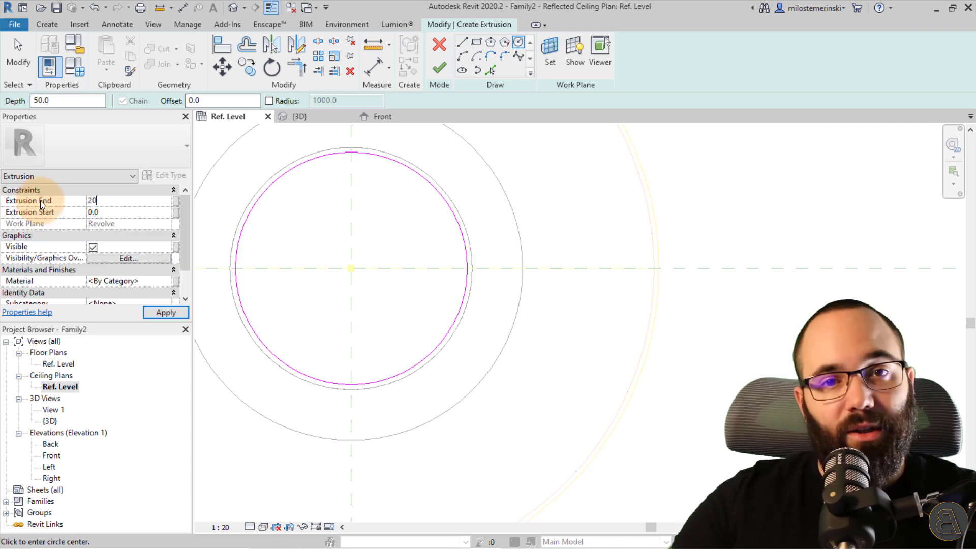
click(158, 314)
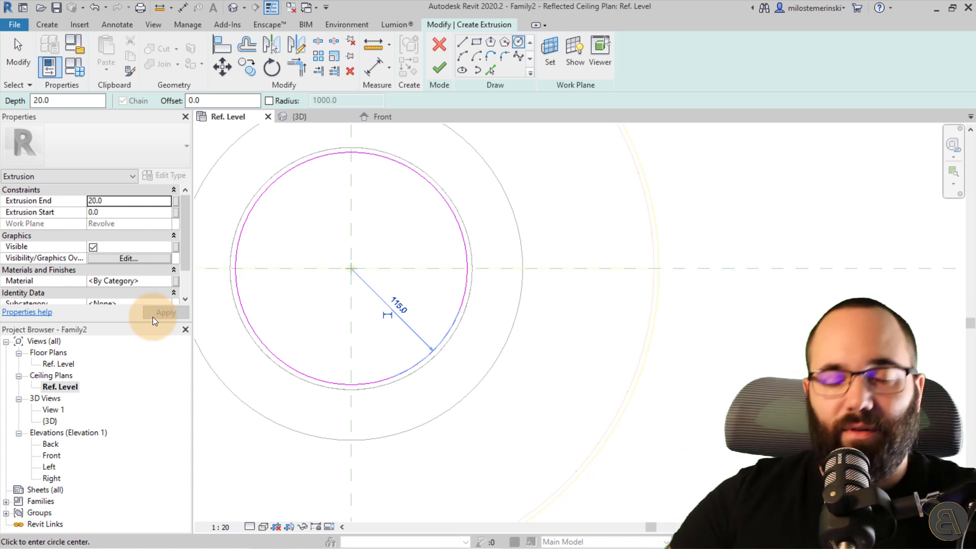
Step: Finish the extrusion, inspect the 20-deep disc from below in 3D, and select its Material property
click(438, 71)
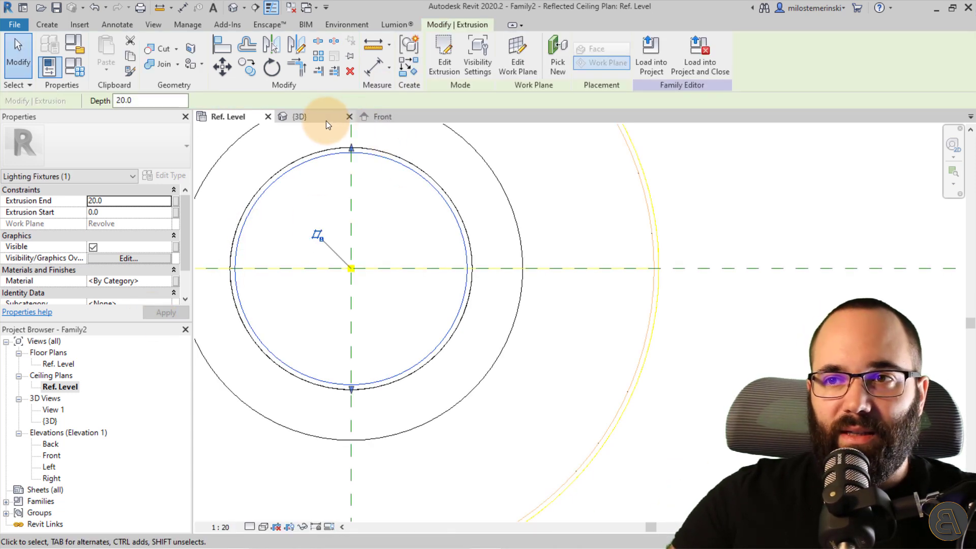
click(325, 118)
shift+middle_drag(464, 307, 300, 234)
scroll(458, 279, up, 6)
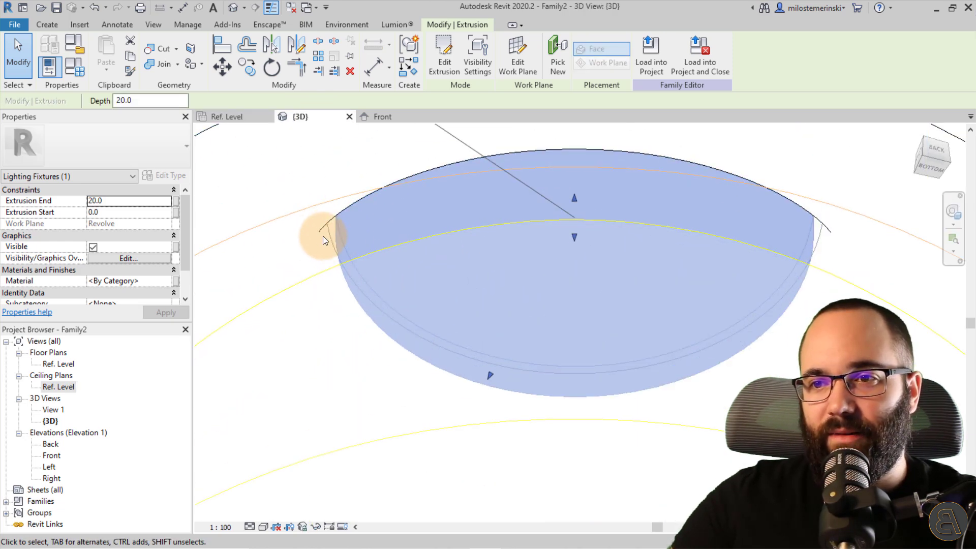
click(319, 245)
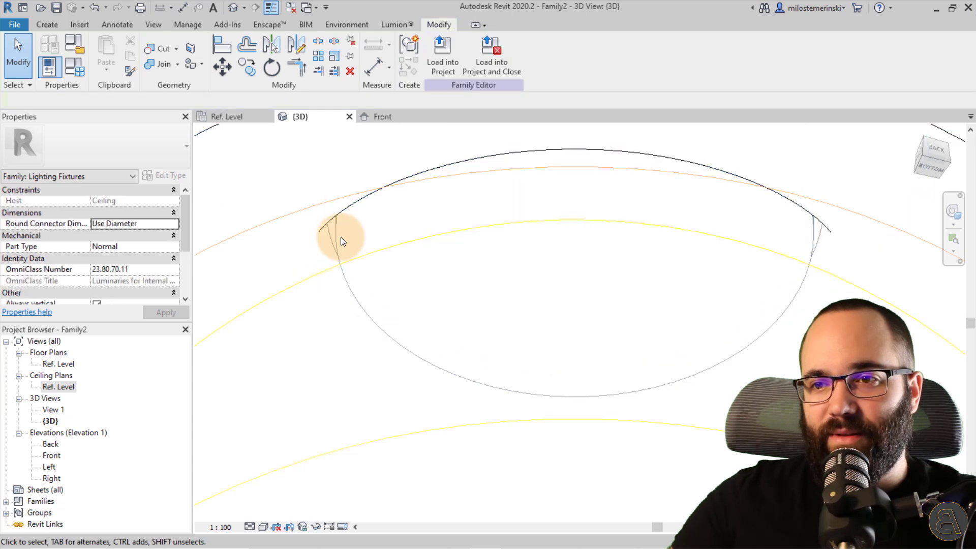
click(338, 238)
scroll(401, 233, down, 4)
shift+middle_drag(405, 251, 425, 276)
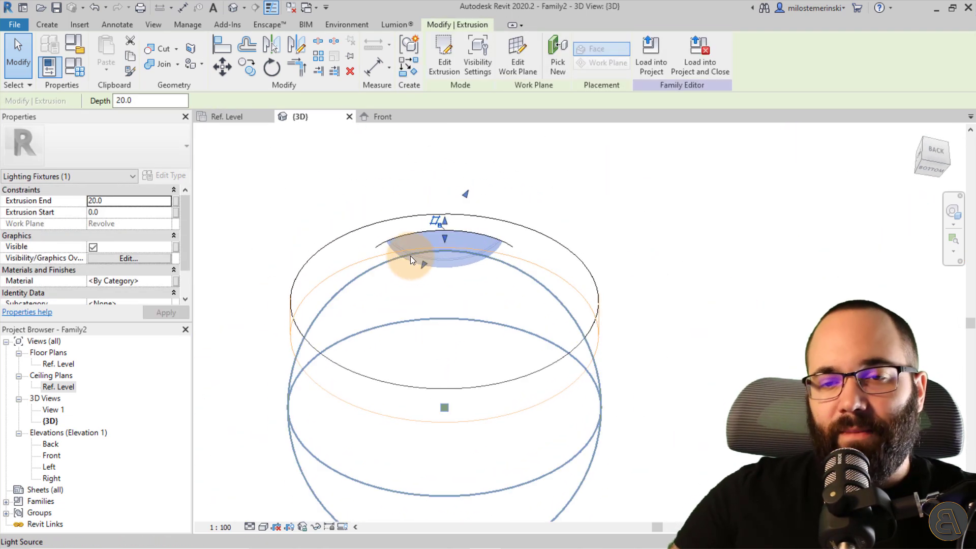
scroll(410, 256, down, 3)
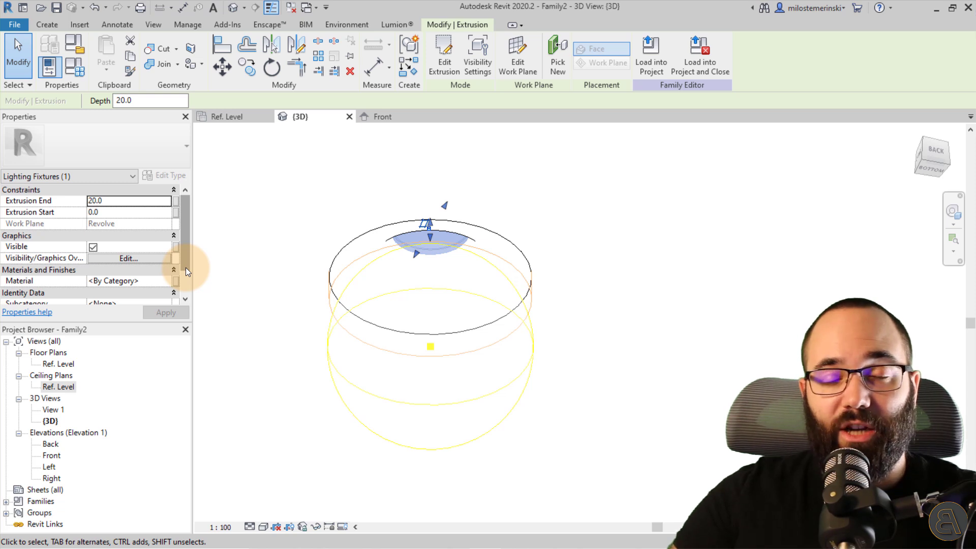
click(158, 283)
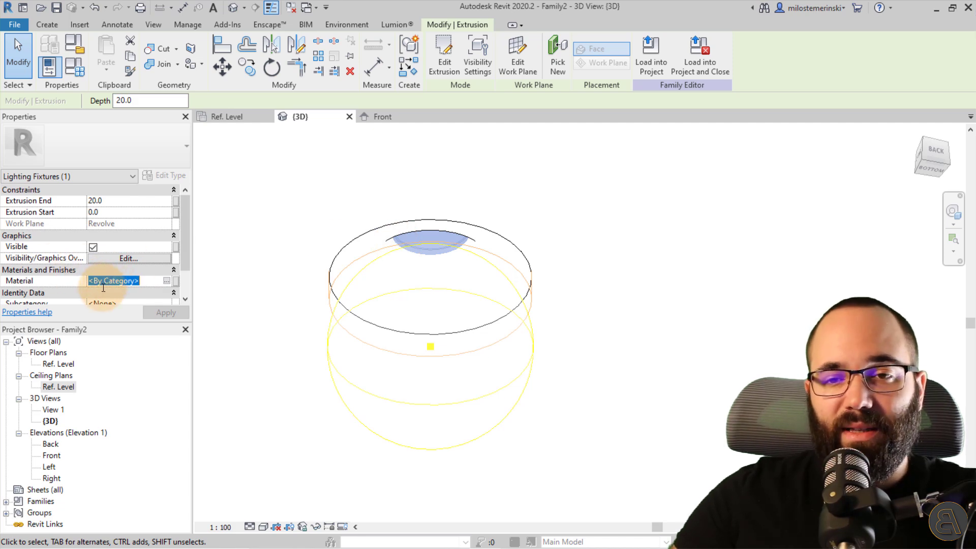
Step: Add Glass, White, High Luminance from the library and assign it to the disc extrusion
click(167, 282)
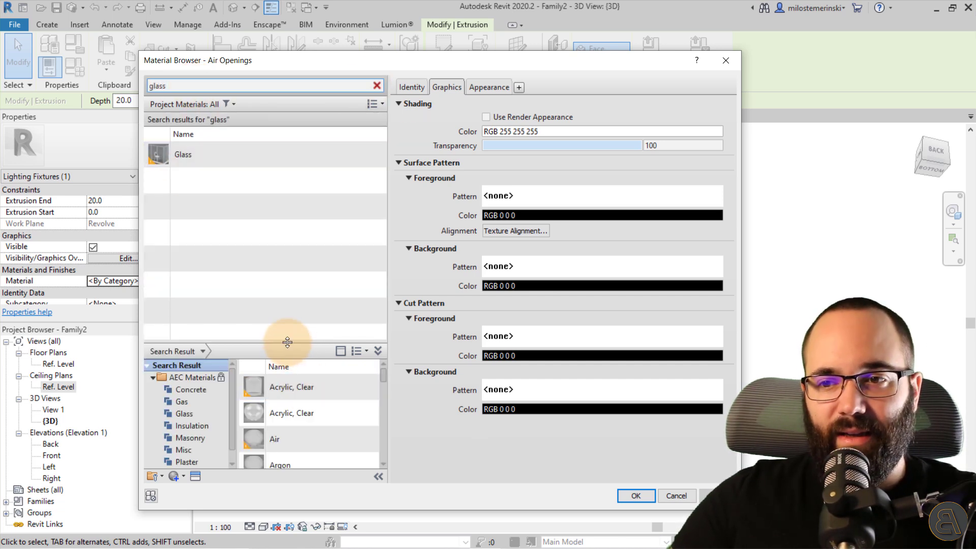
drag(285, 343, 284, 206)
drag(386, 266, 387, 444)
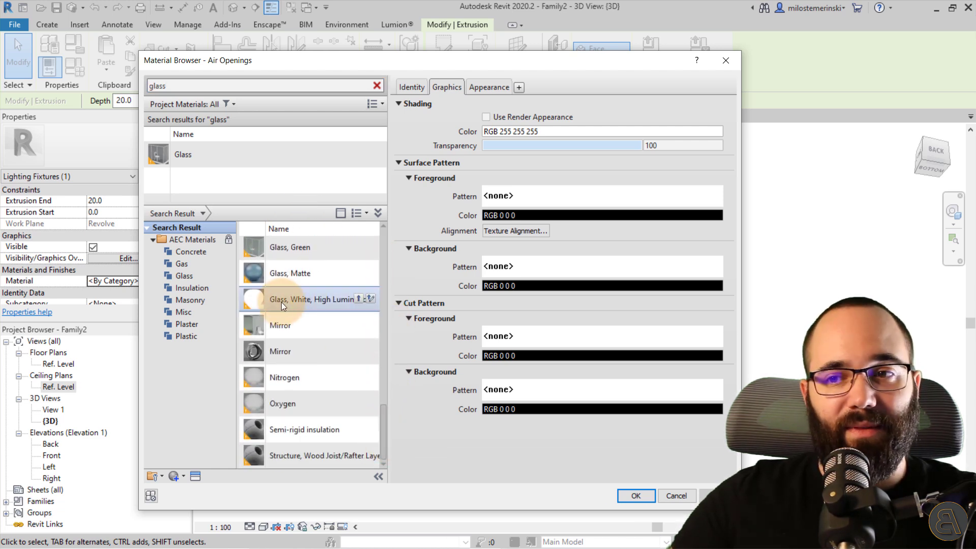
click(275, 302)
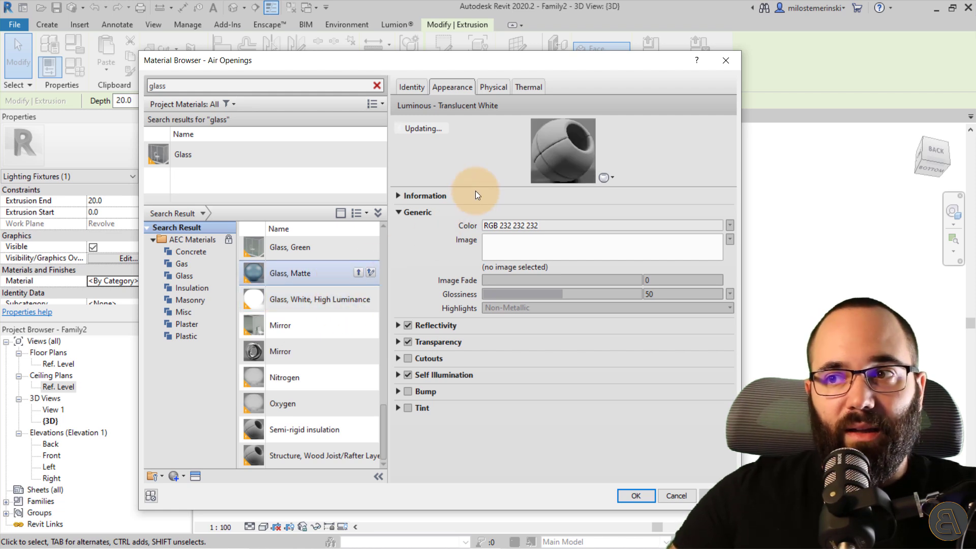
drag(469, 186, 492, 241)
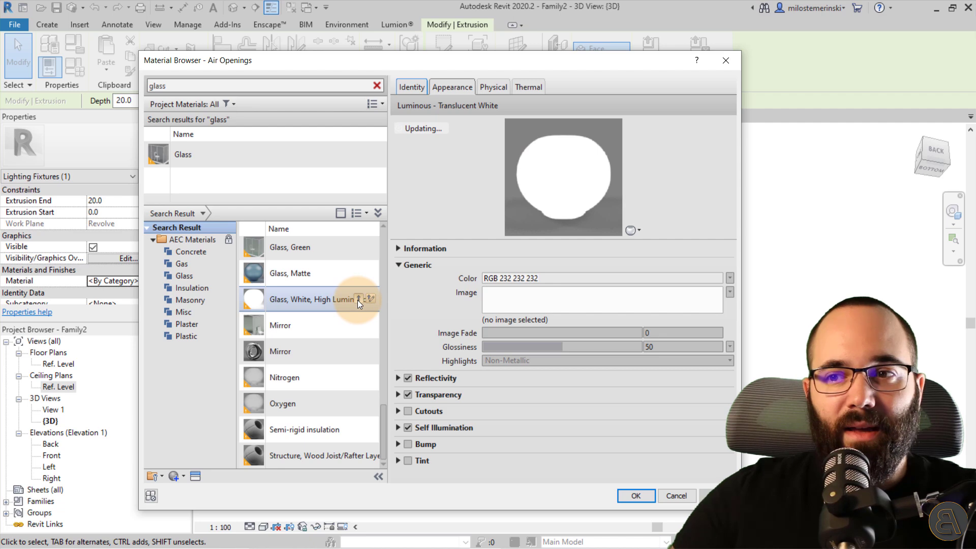
click(358, 300)
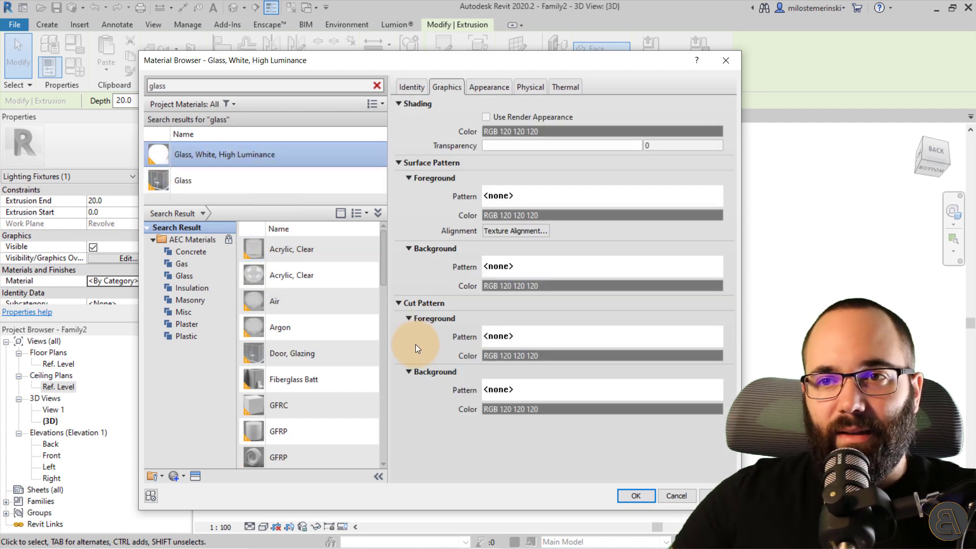
click(488, 89)
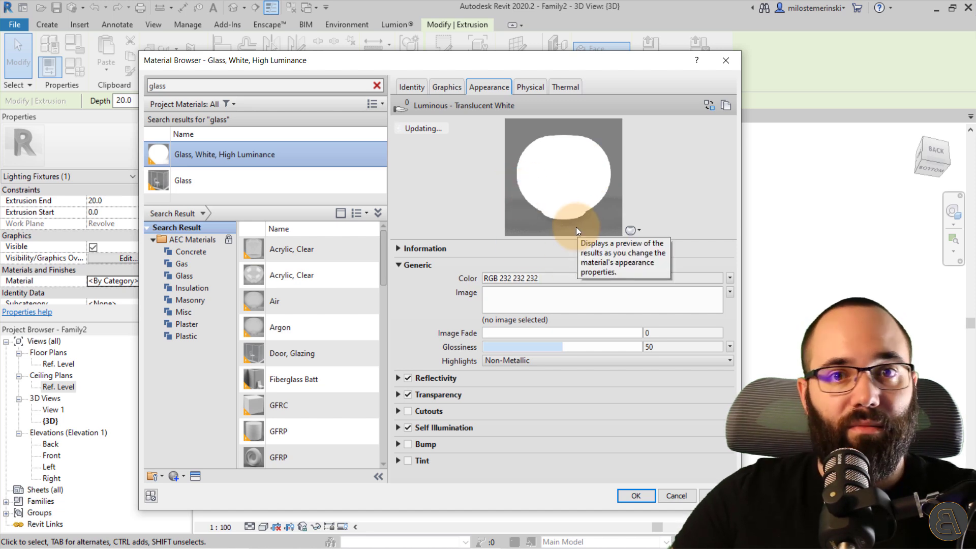
click(645, 497)
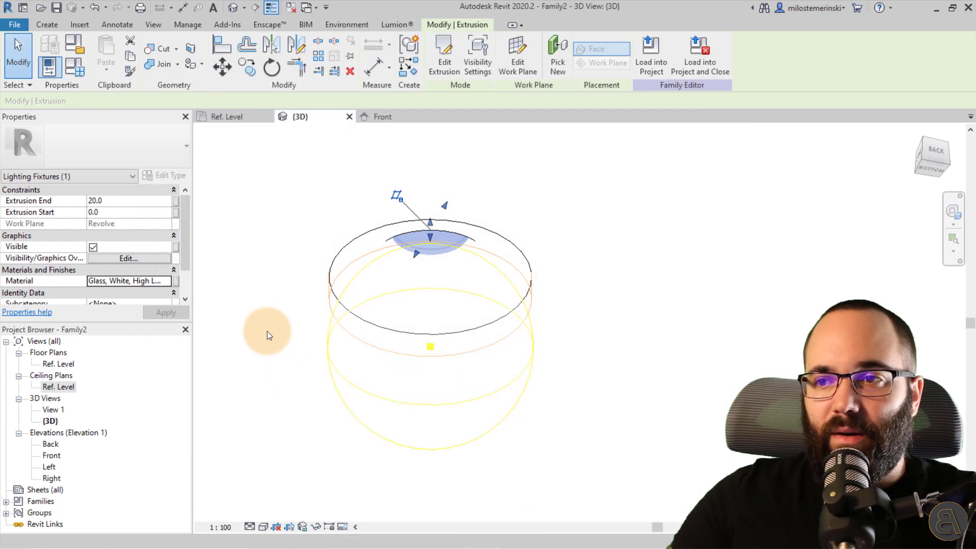
Step: Select the revolved ring and assign it Gypsum Wall Board from the material library
click(266, 304)
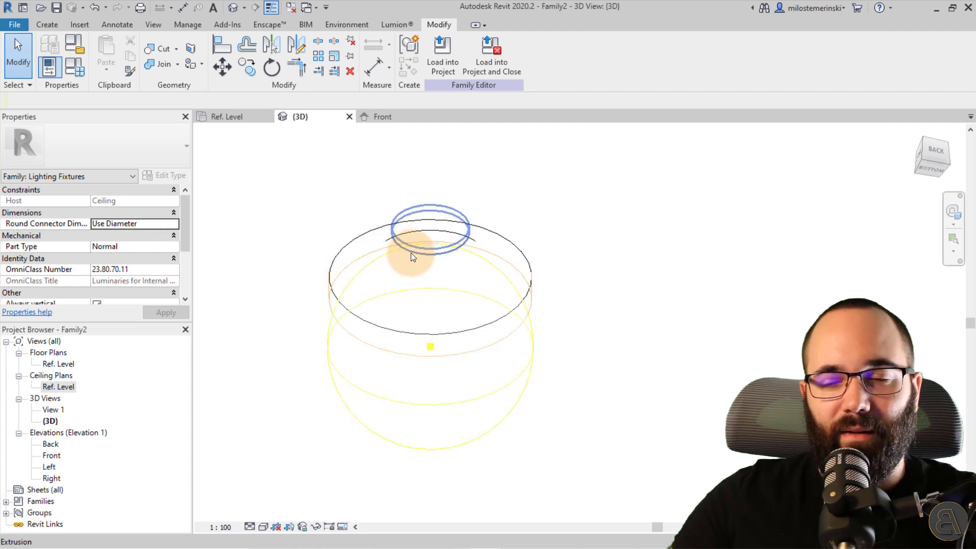
click(411, 252)
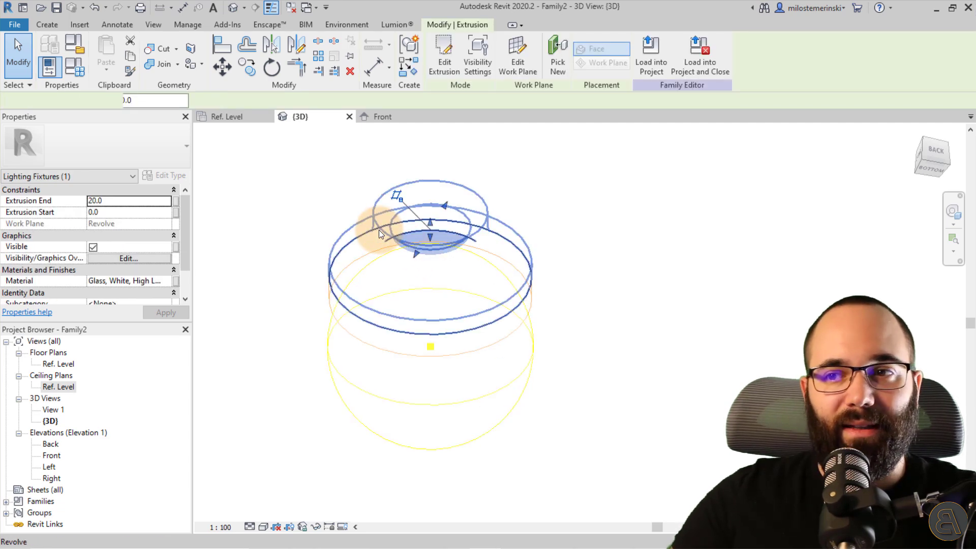
click(379, 229)
click(160, 281)
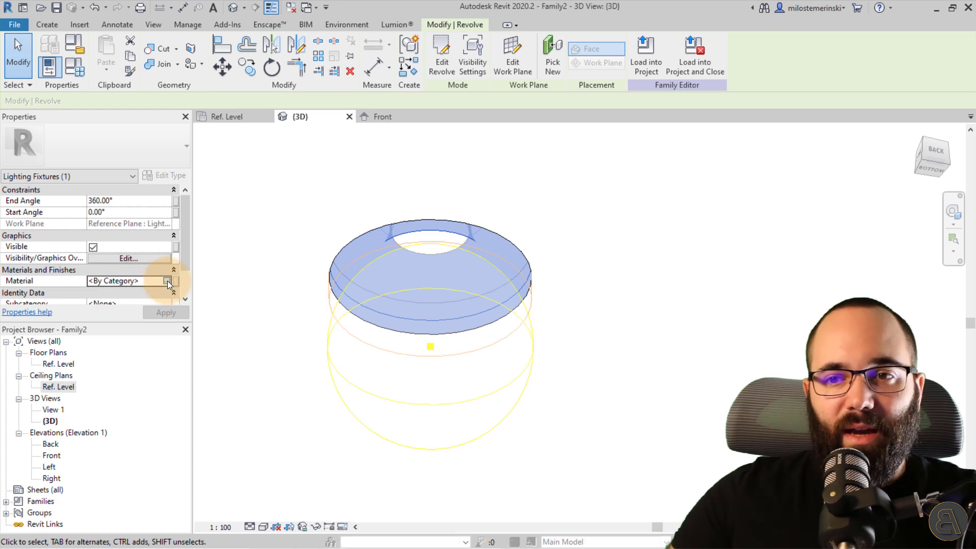
click(167, 281)
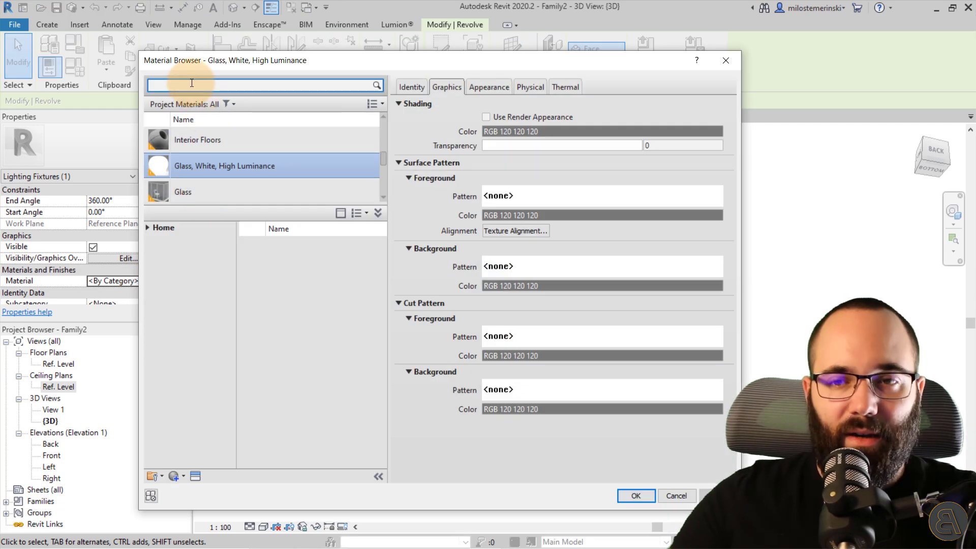
text(gy)
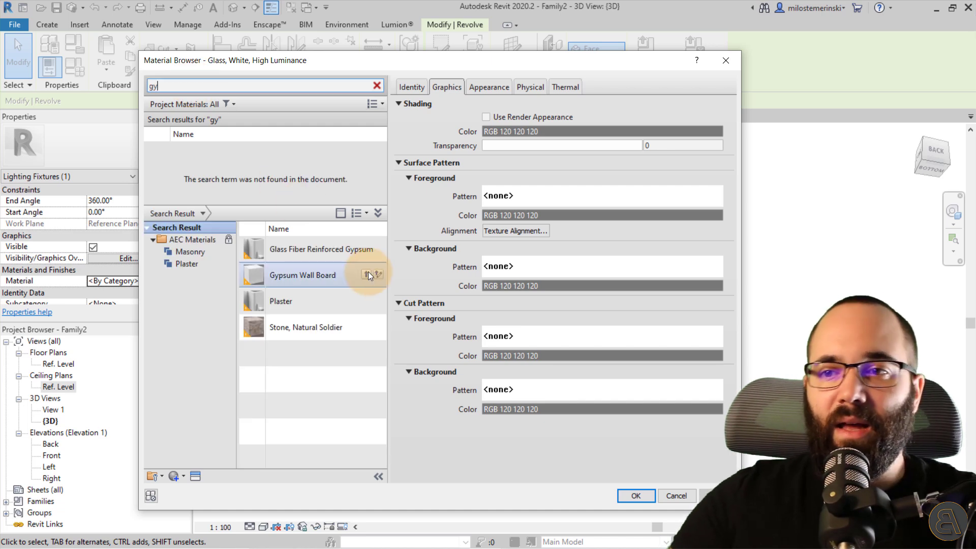
click(367, 274)
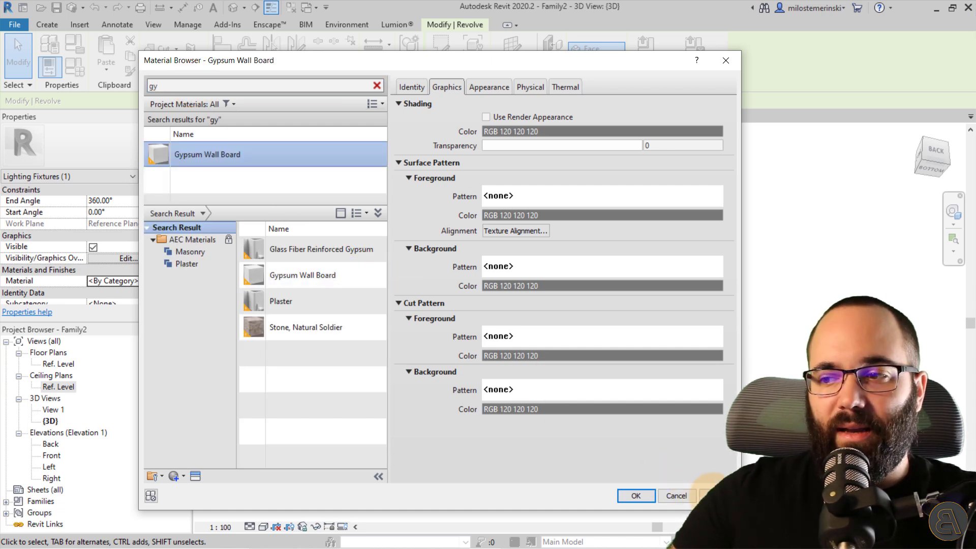
click(636, 496)
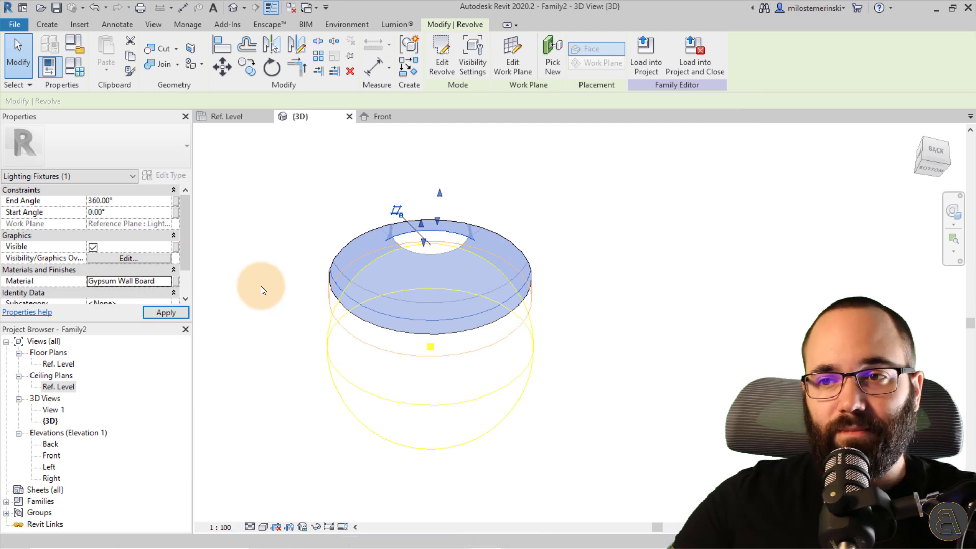
click(261, 286)
shift+middle_drag(266, 213, 419, 320)
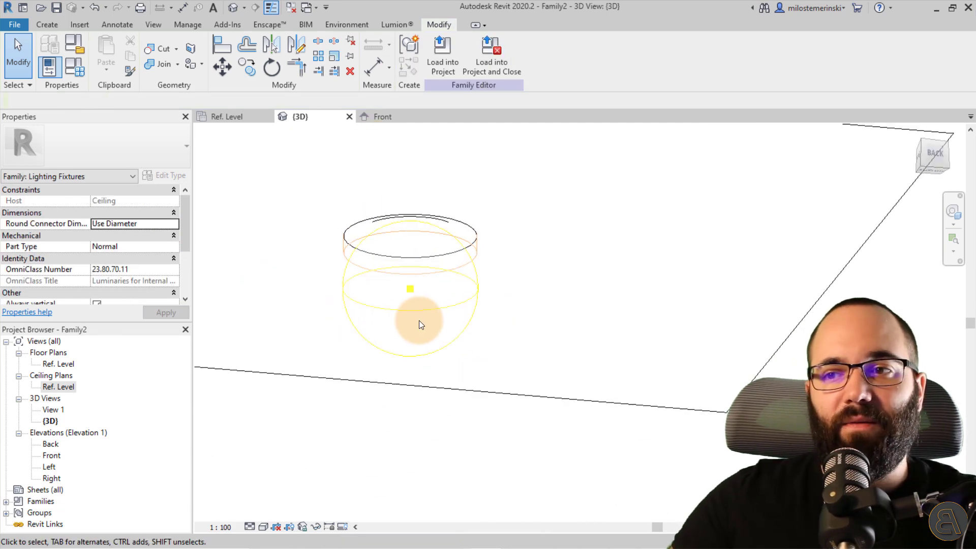
Step: In the Front elevation, drag the Light Source Elevation plane up so the light sits inside the fixture
click(429, 291)
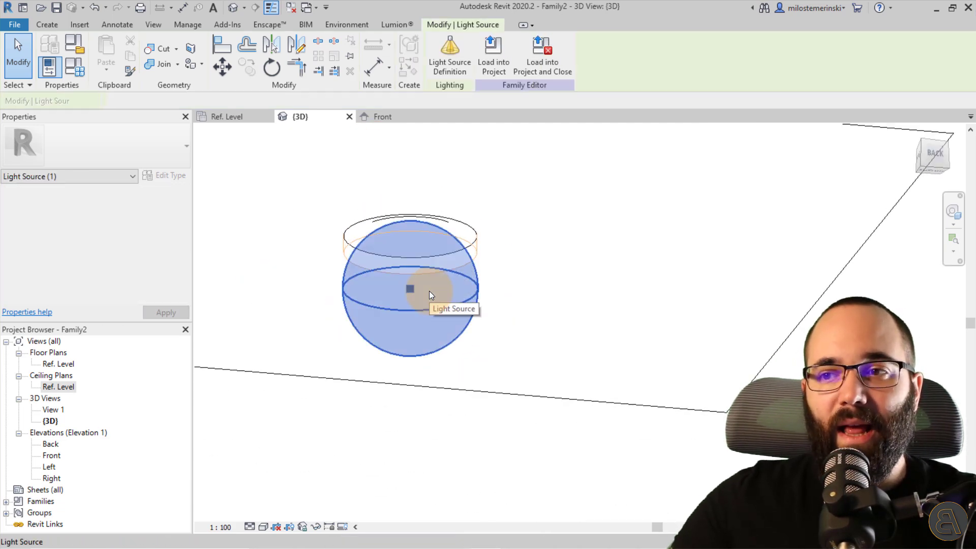
click(320, 158)
click(381, 118)
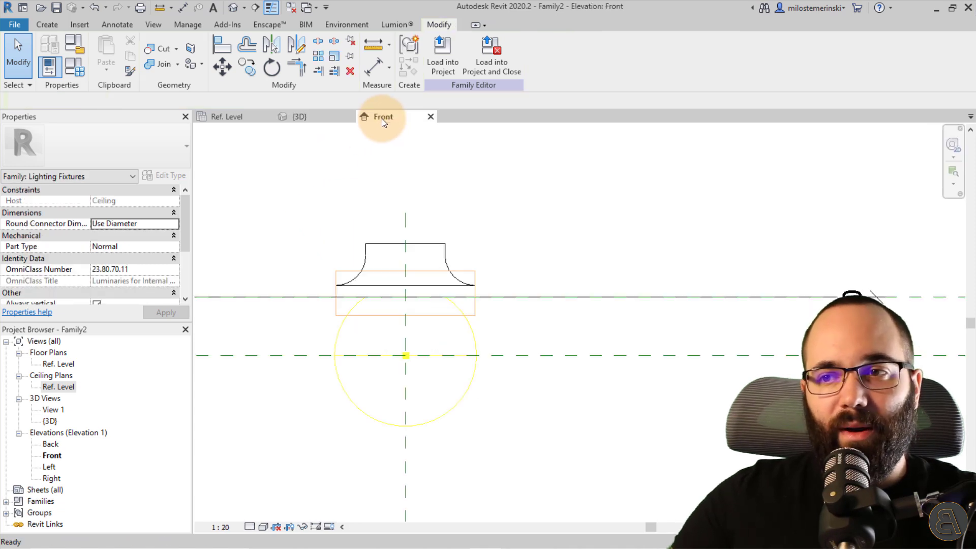
click(536, 354)
drag(535, 355, 527, 279)
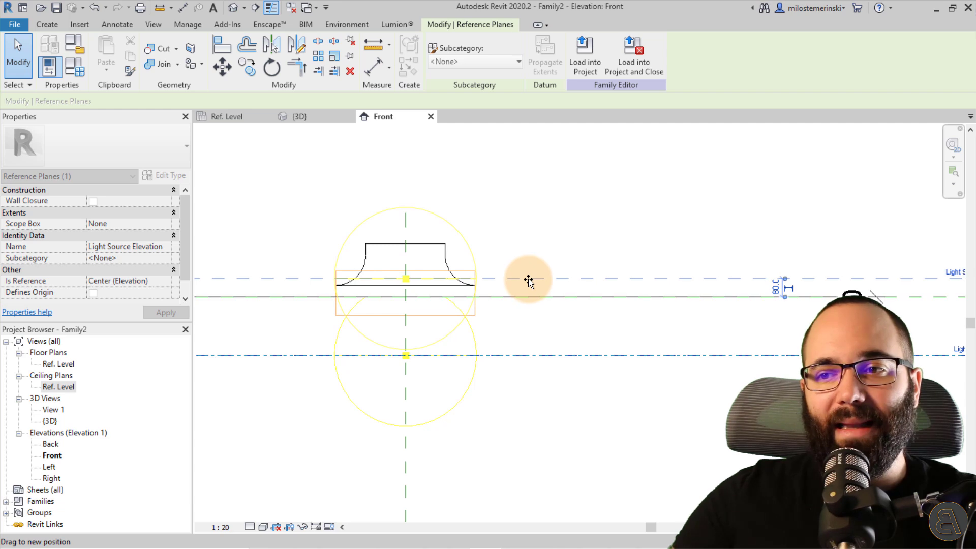
scroll(407, 283, up, 5)
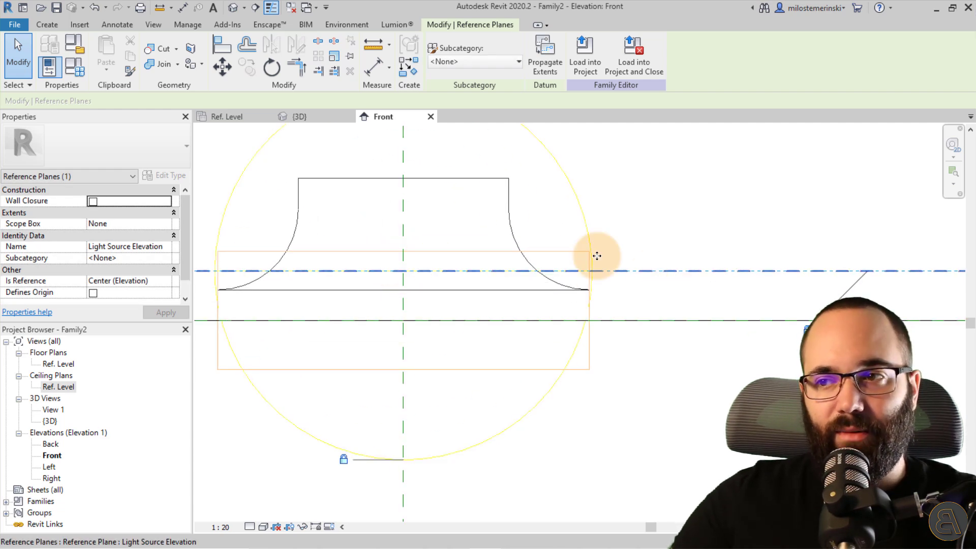
click(512, 218)
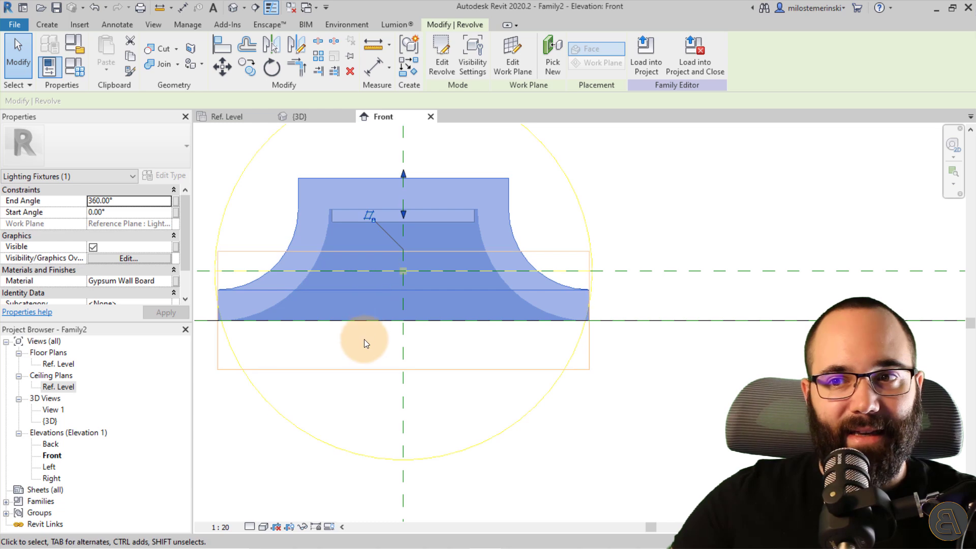
click(712, 279)
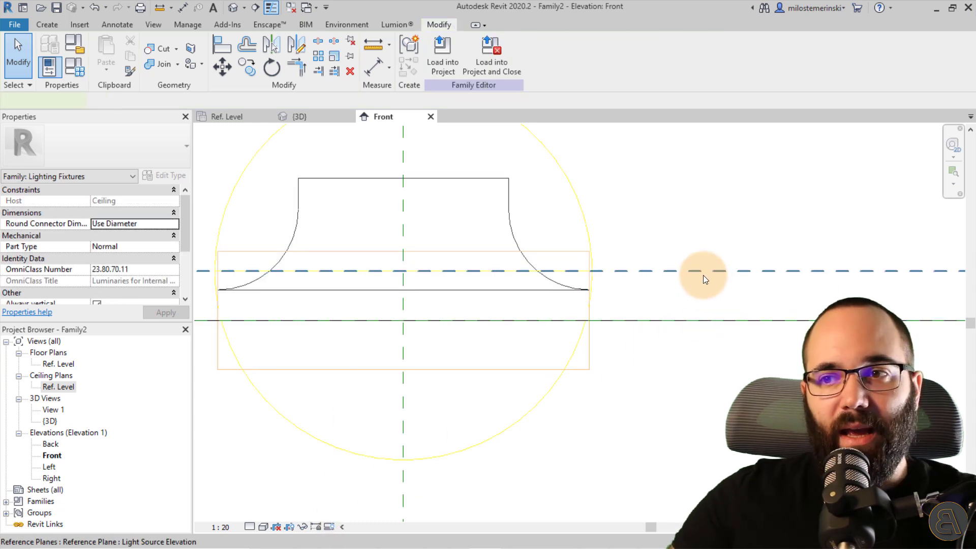
drag(703, 275, 702, 252)
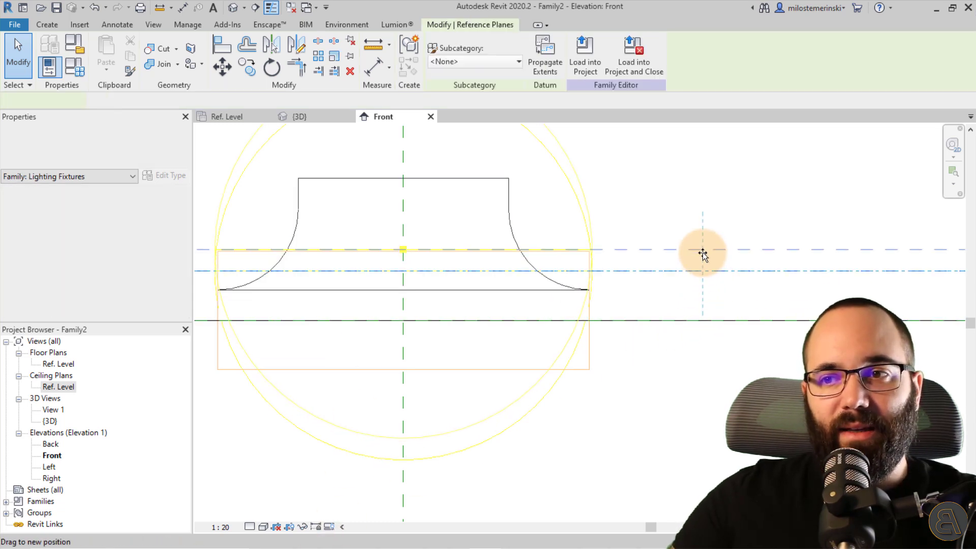
Step: Change the light source definition to a cone-shaped spot distribution
click(215, 228)
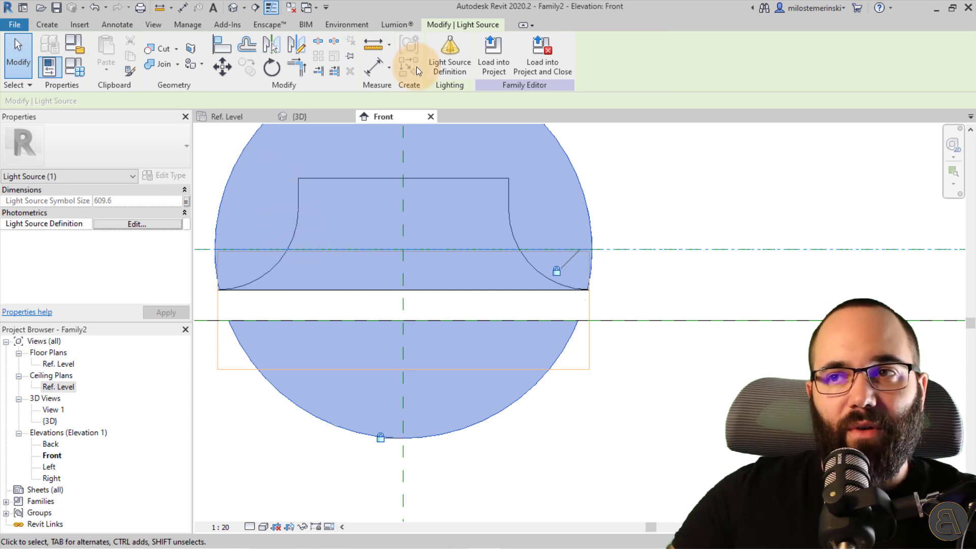
click(444, 67)
click(512, 341)
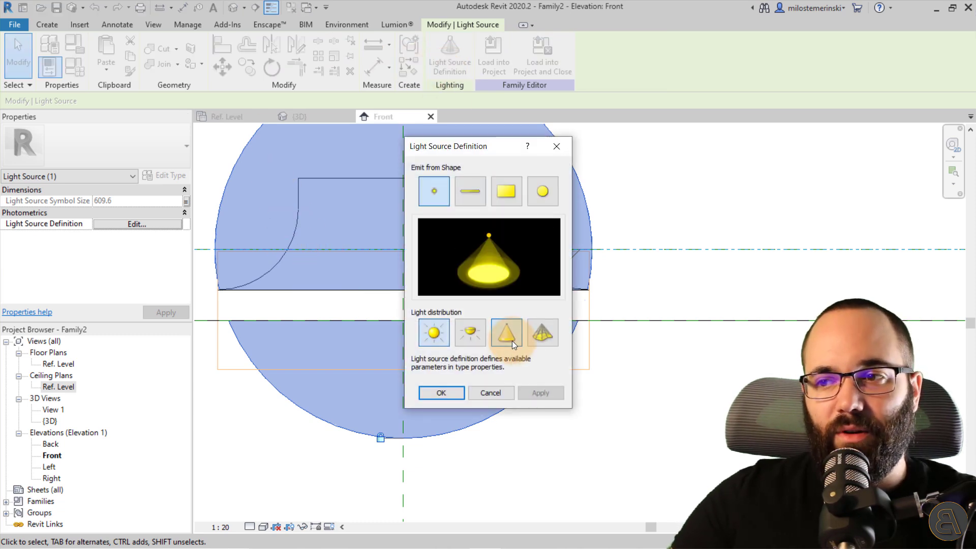
click(527, 392)
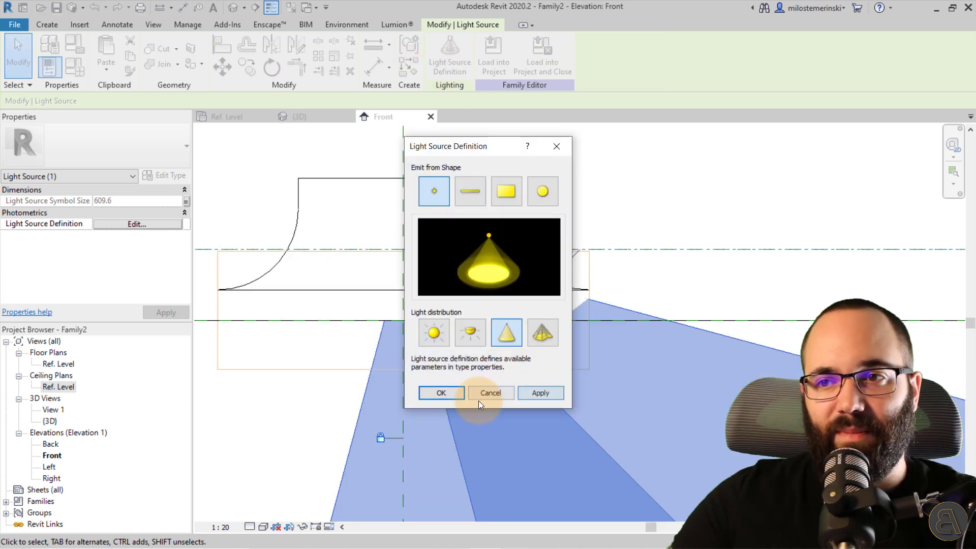
click(439, 392)
scroll(392, 214, down, 3)
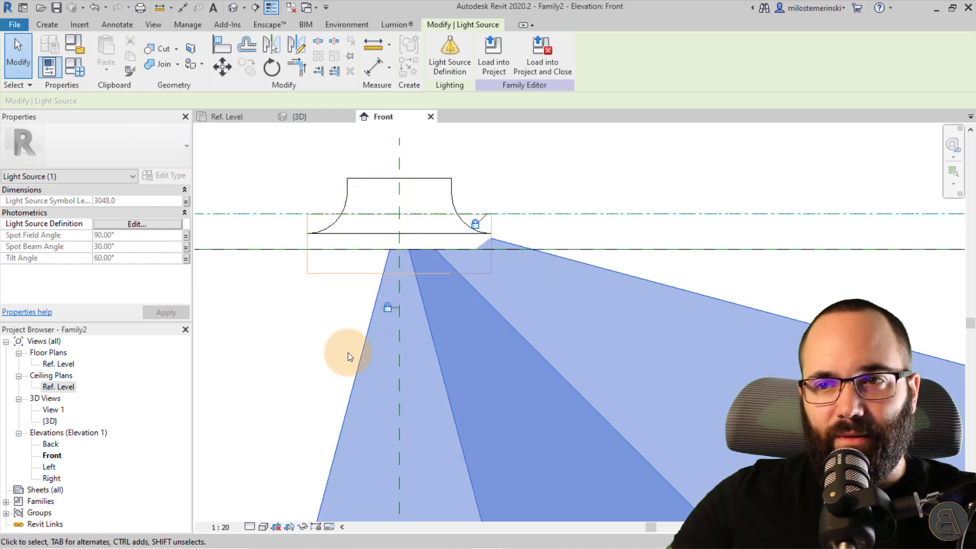
scroll(399, 229, down, 2)
click(328, 342)
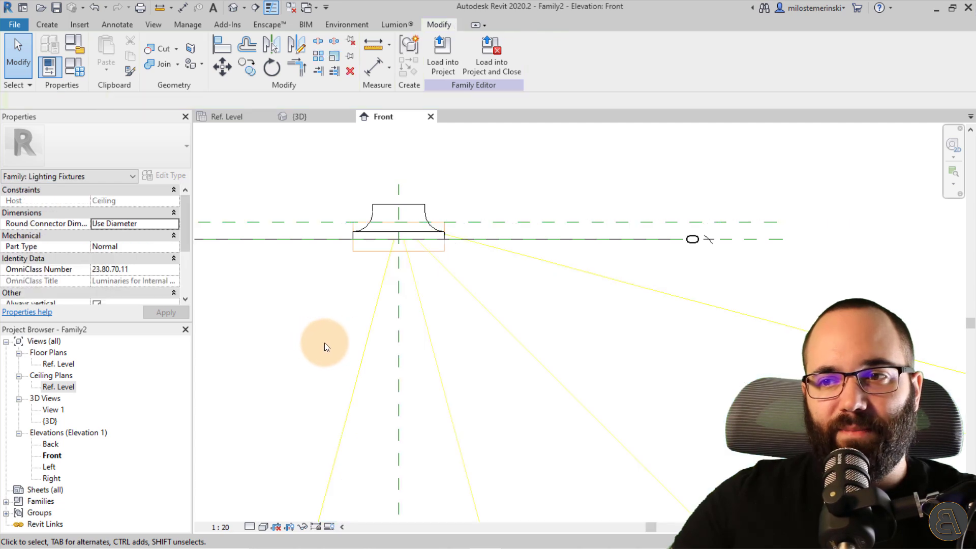
click(365, 349)
scroll(343, 269, down, 3)
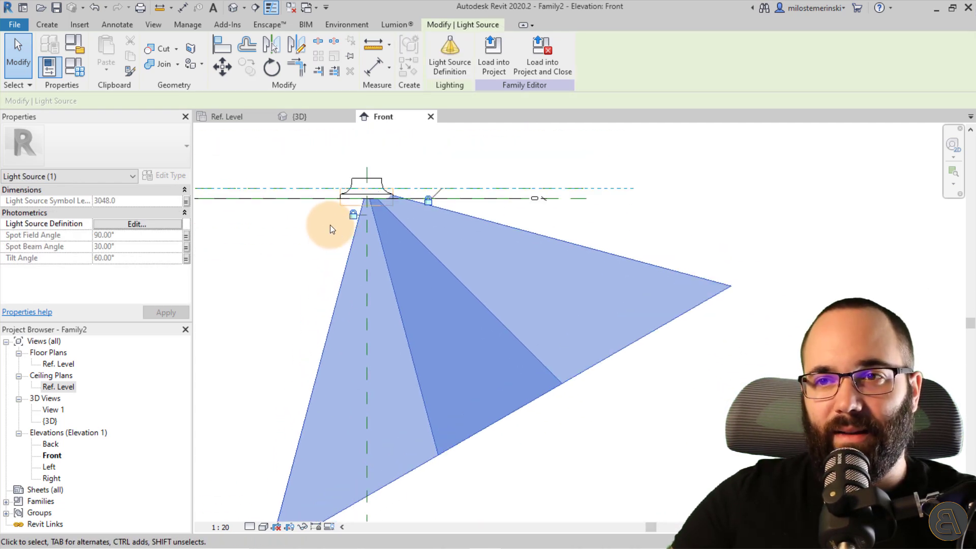
Step: Set Tilt Angle to 90 in Family Types and check the downward beam in 3D
click(302, 118)
scroll(442, 293, down, 3)
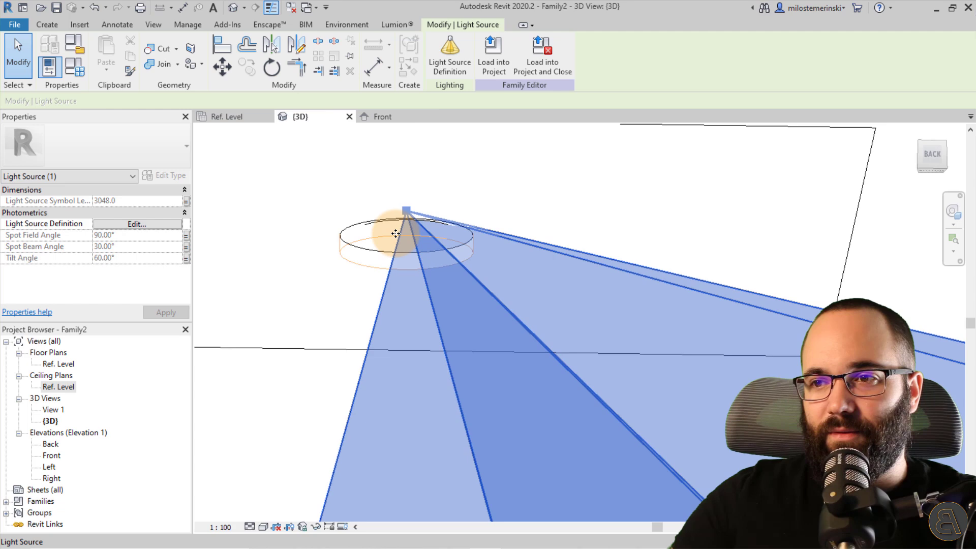
click(87, 73)
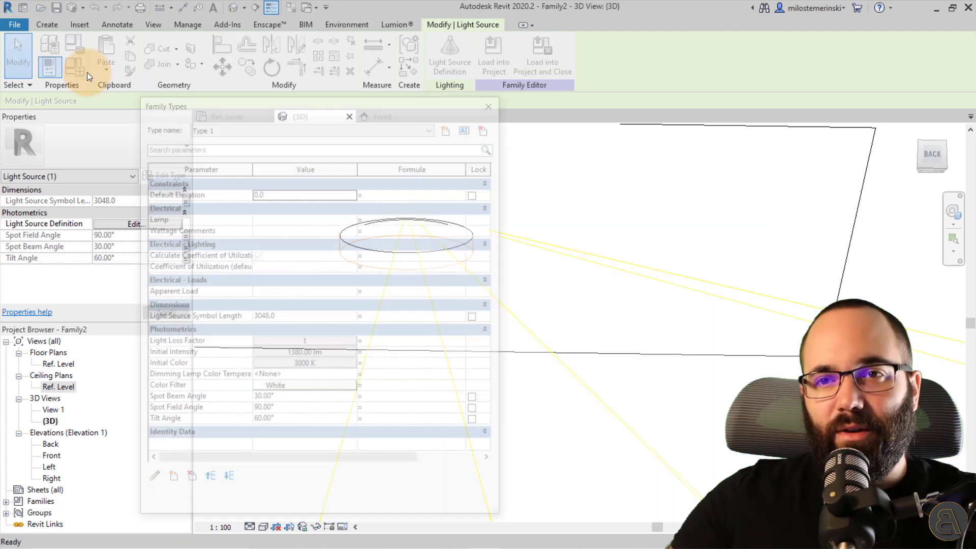
click(288, 424)
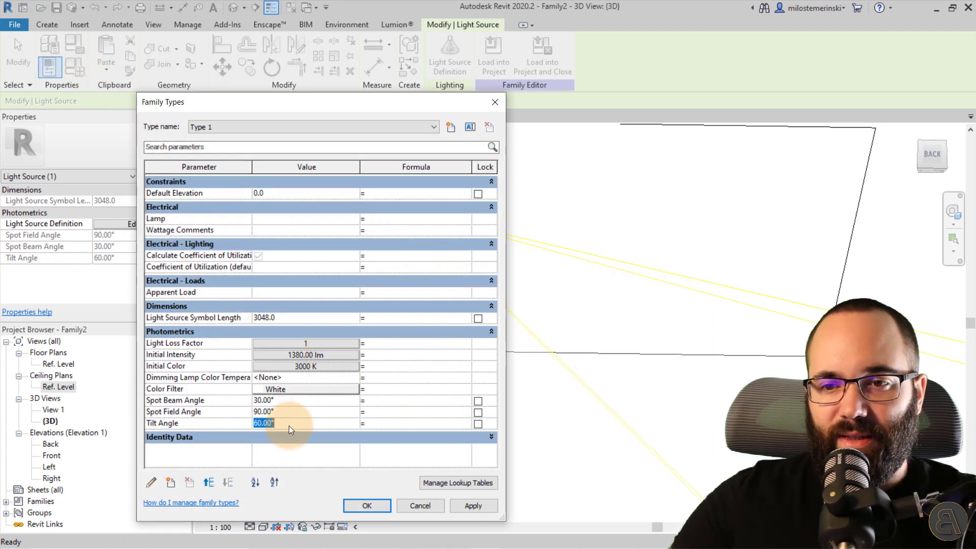
text(90)
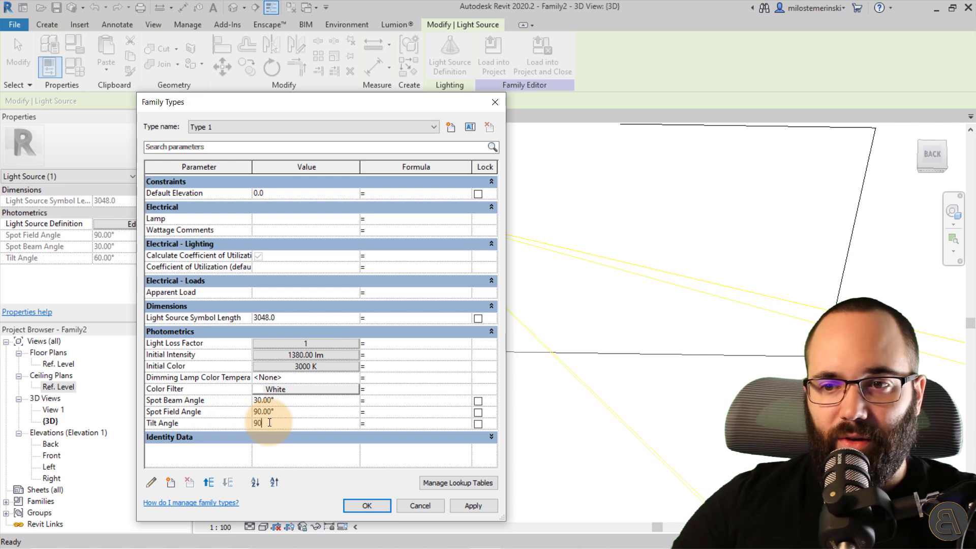
click(473, 505)
click(364, 506)
click(352, 266)
shift+middle_drag(353, 266, 390, 264)
scroll(377, 221, up, 3)
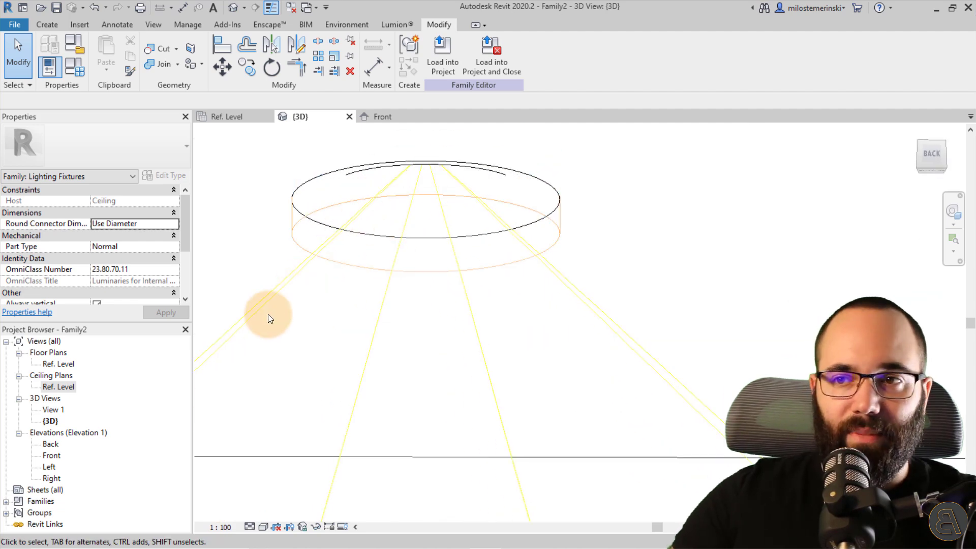
shift+middle_drag(408, 316, 399, 290)
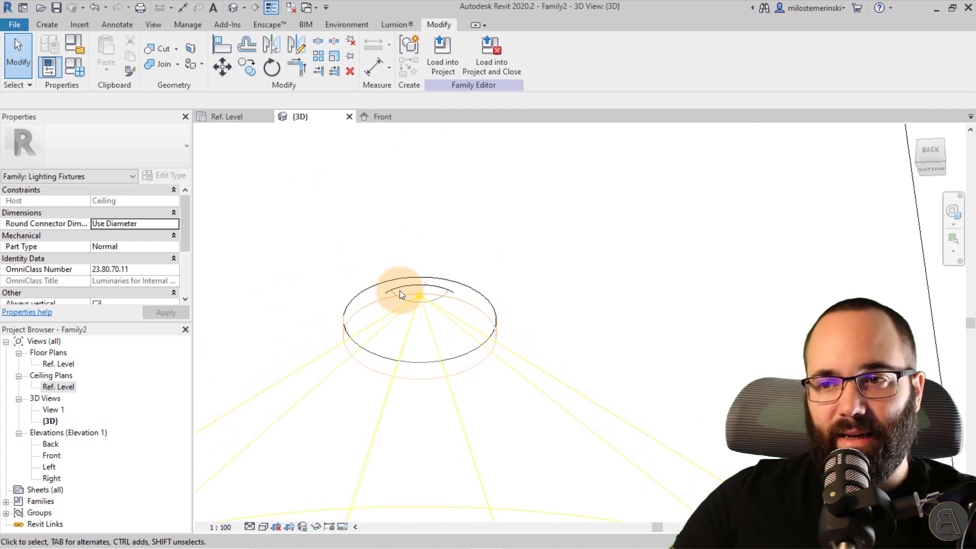
Step: Set the light source definition to spherical distribution after briefly trying hemispherical
click(393, 310)
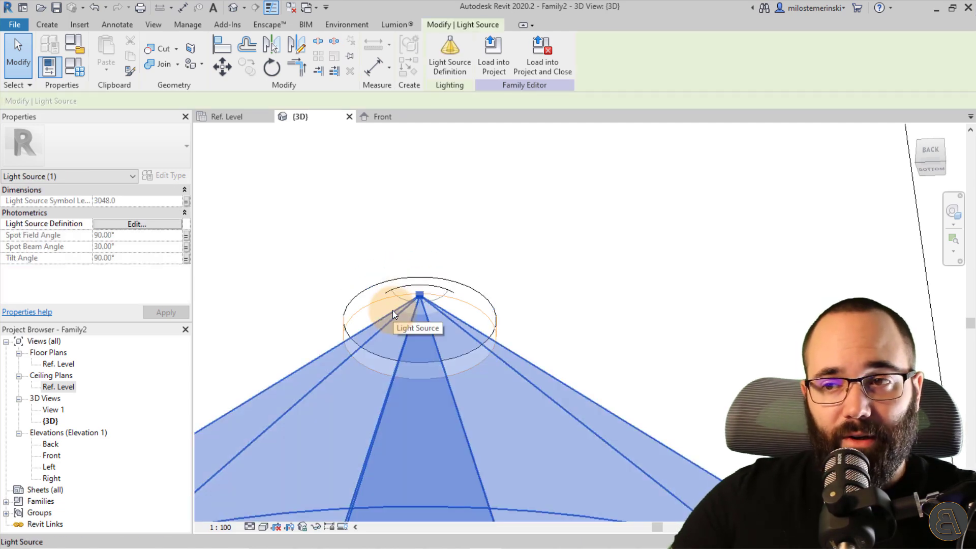
click(456, 68)
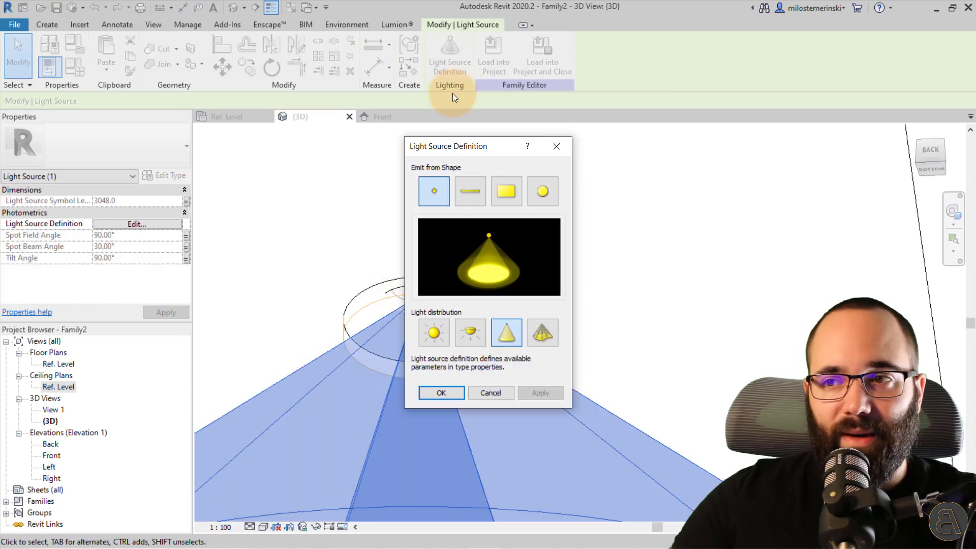
click(462, 337)
click(548, 393)
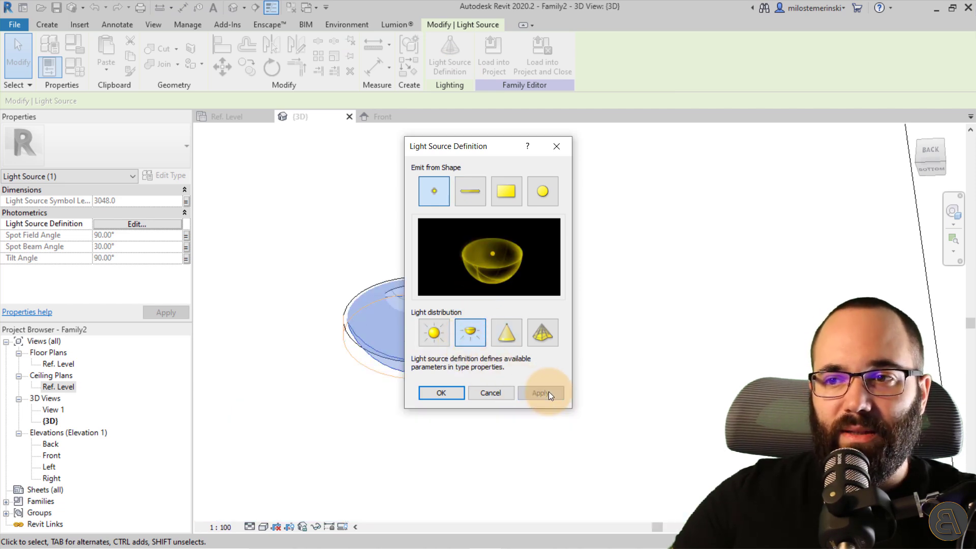
click(440, 342)
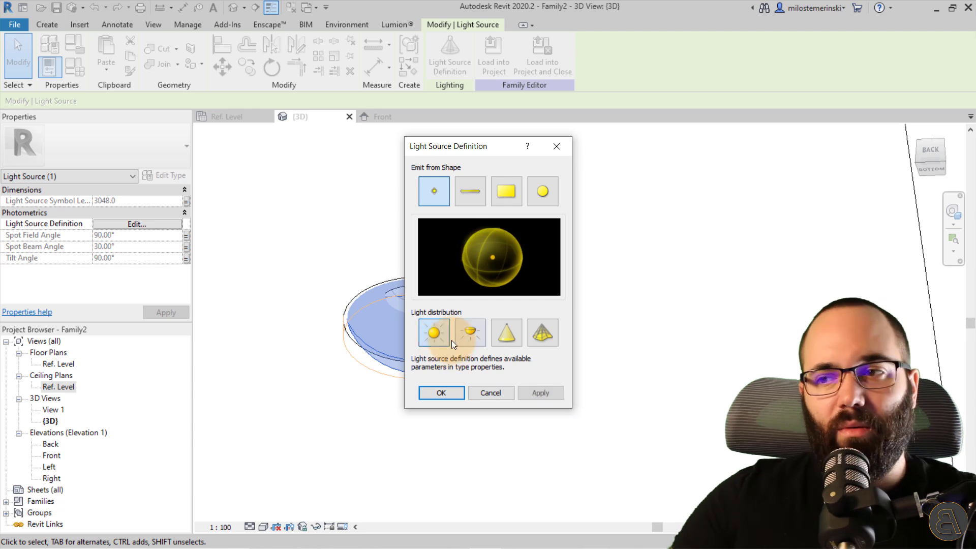
click(449, 393)
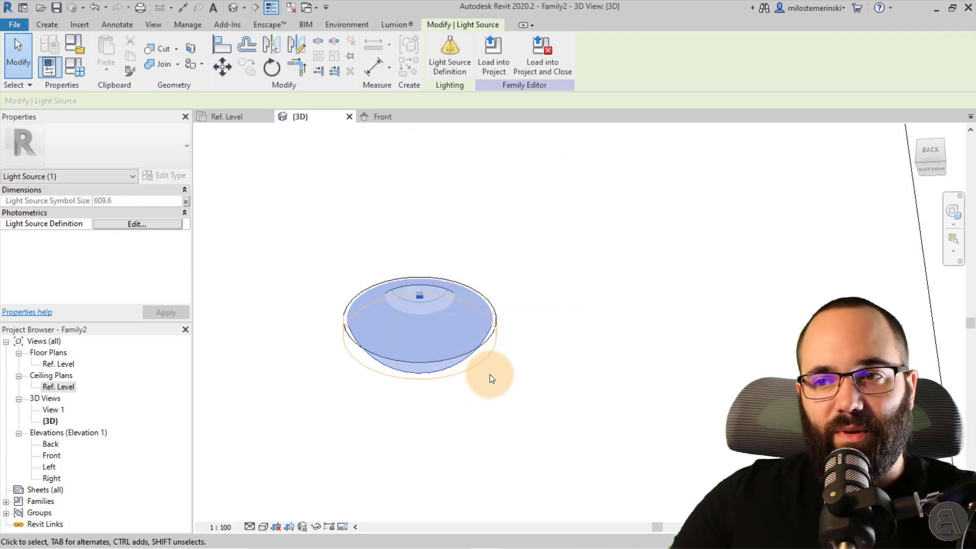
click(616, 342)
scroll(493, 280, up, 3)
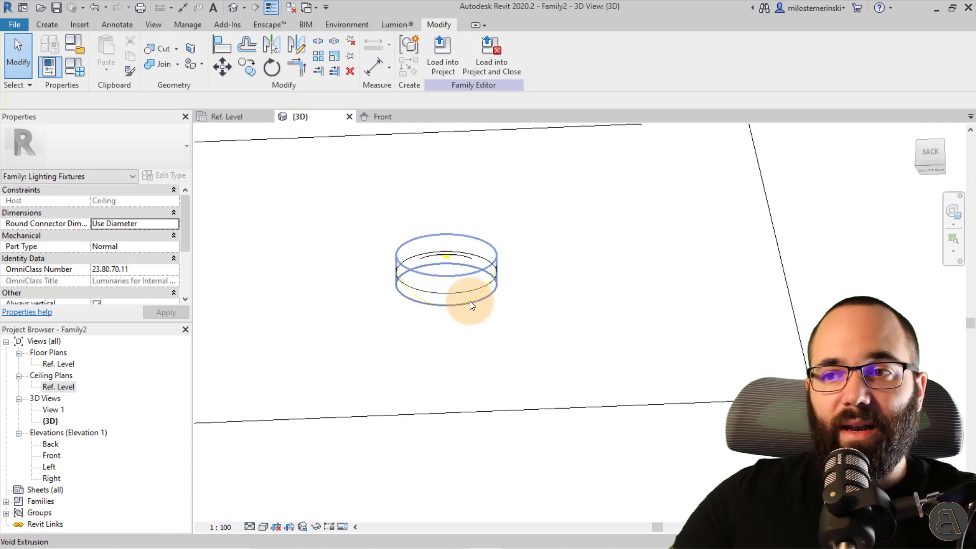
Step: Review the Initial Intensity in Family Types, leaving it at 1380.00 lm
click(86, 67)
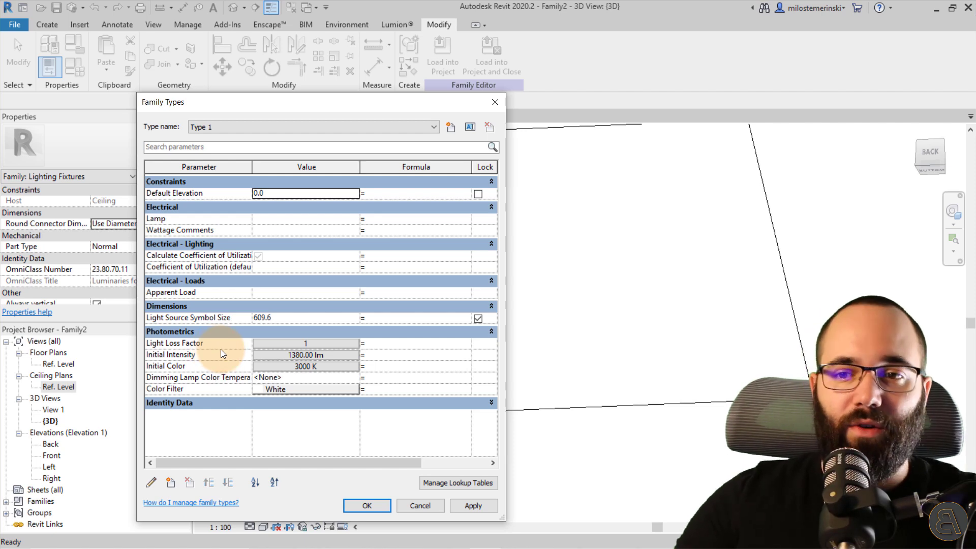
click(308, 354)
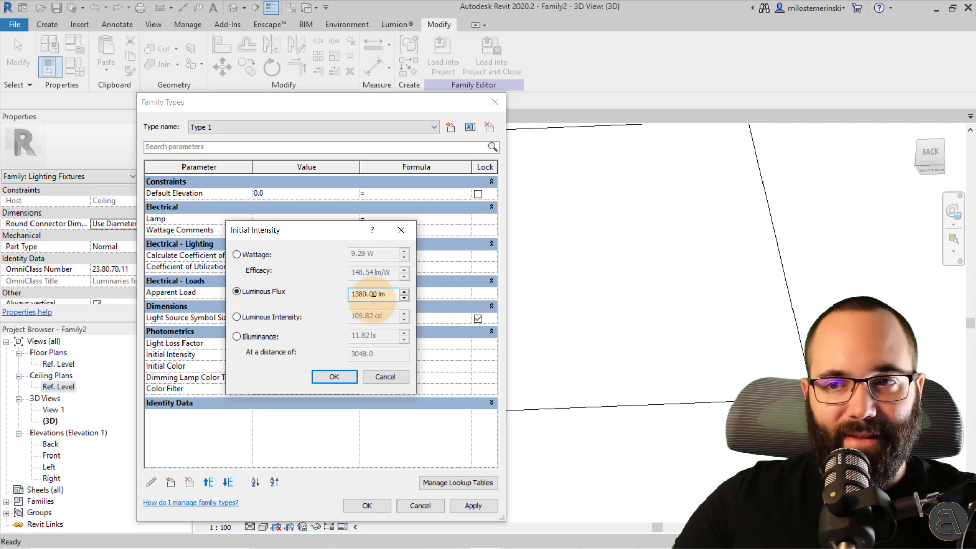
click(384, 377)
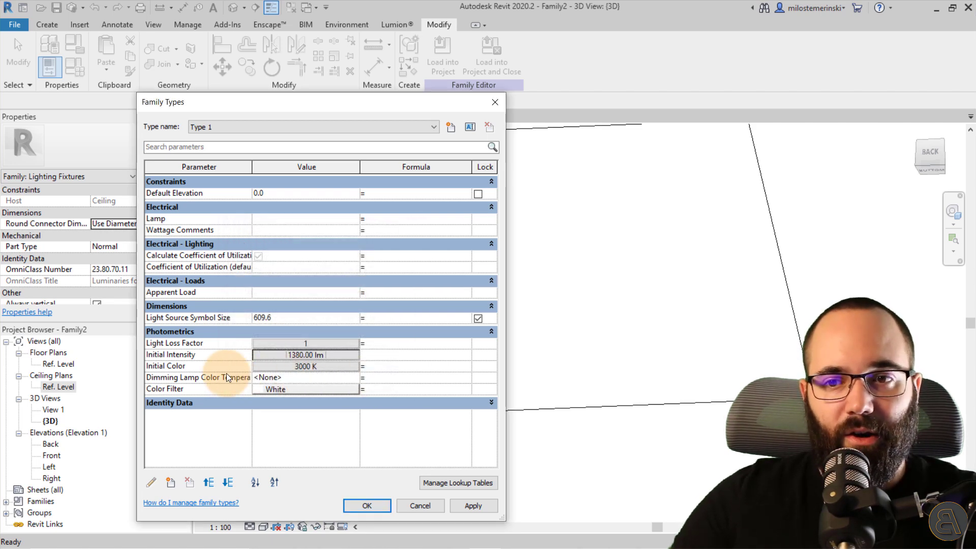
Step: Set Initial Color to the Xenon 6000 K preset and apply the type changes
click(271, 366)
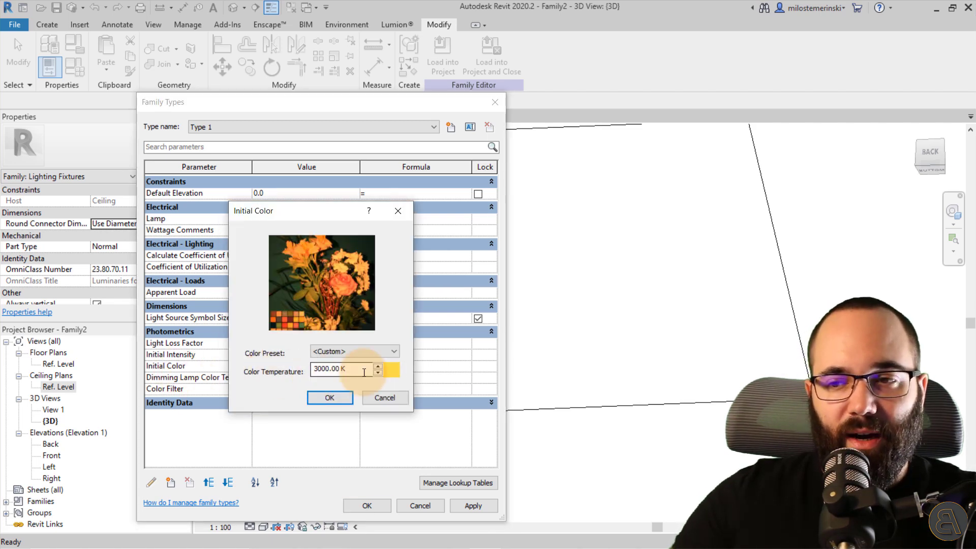
click(356, 351)
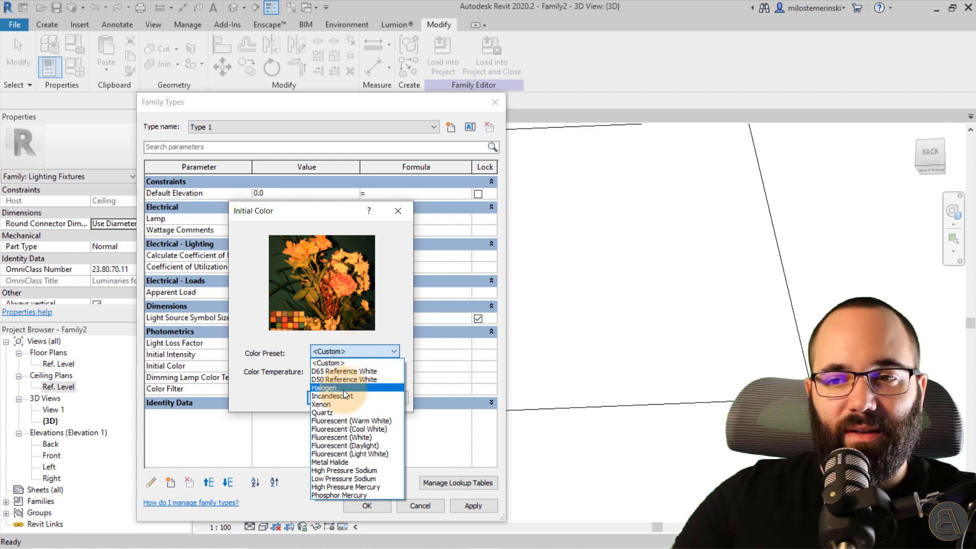
click(350, 388)
click(343, 355)
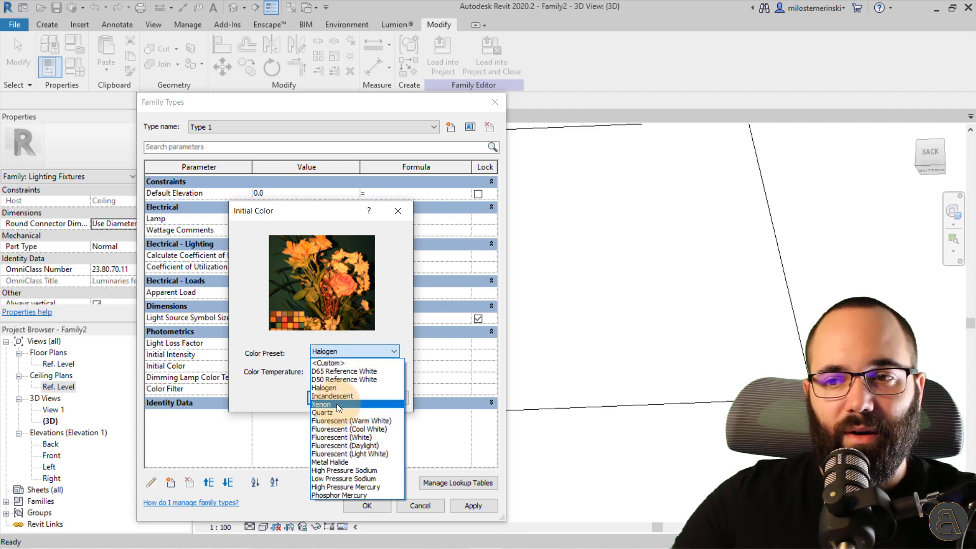
click(345, 390)
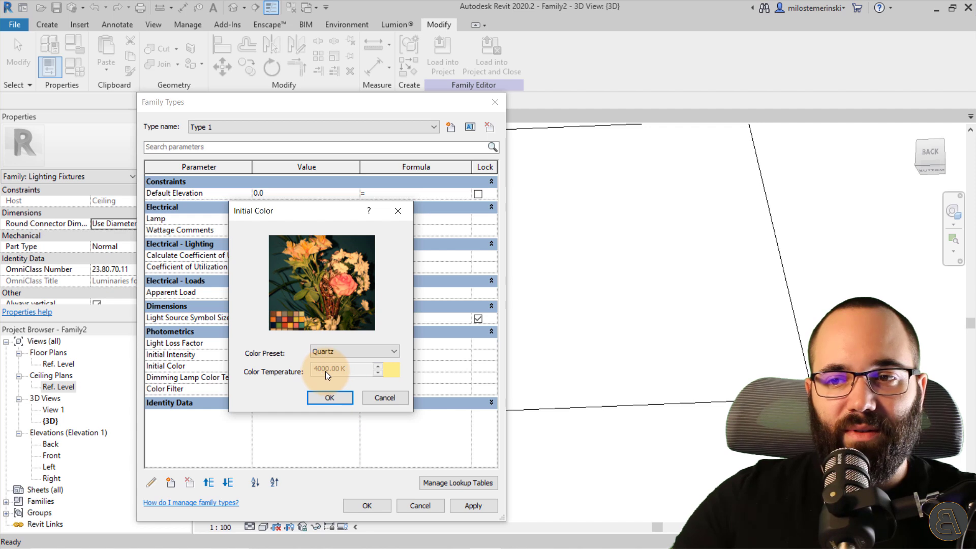
click(330, 354)
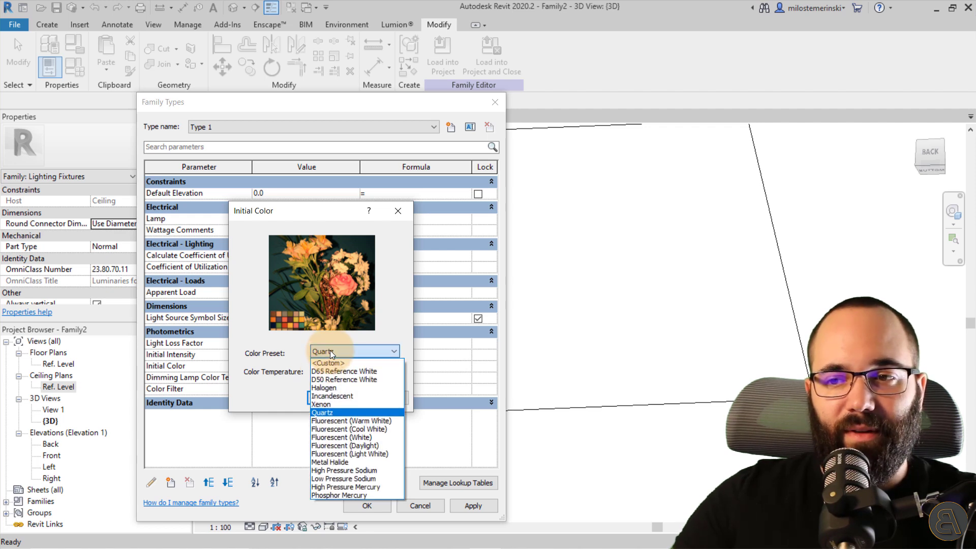
click(344, 438)
click(335, 352)
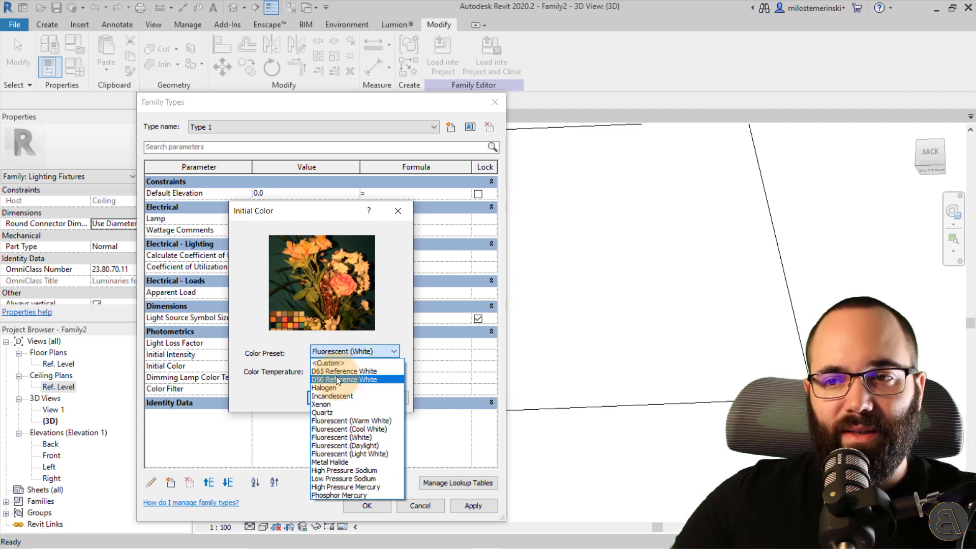
click(328, 404)
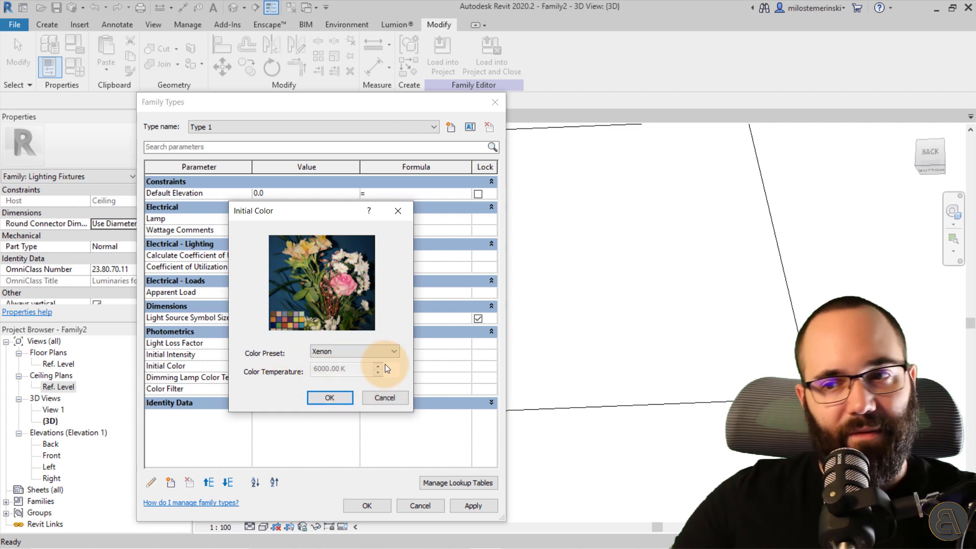
click(329, 398)
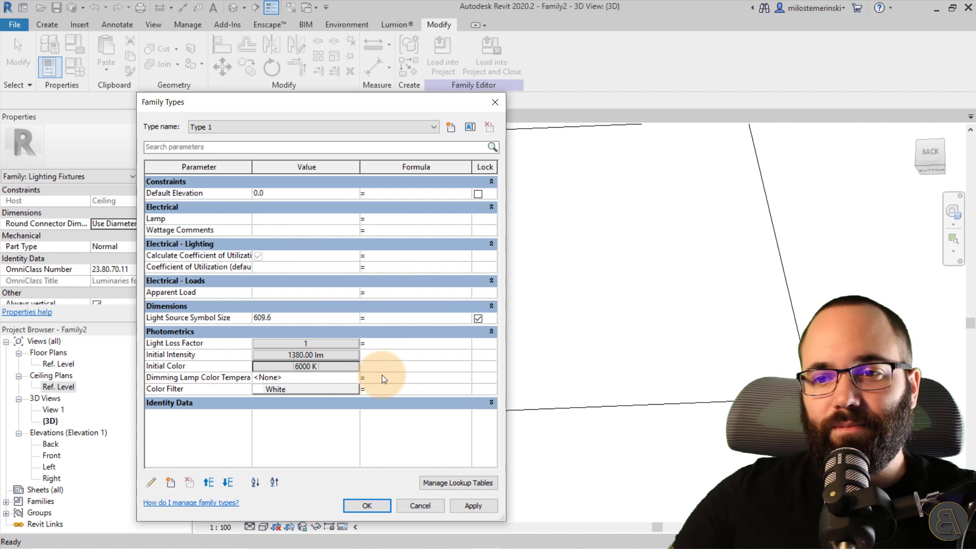
click(477, 505)
click(367, 505)
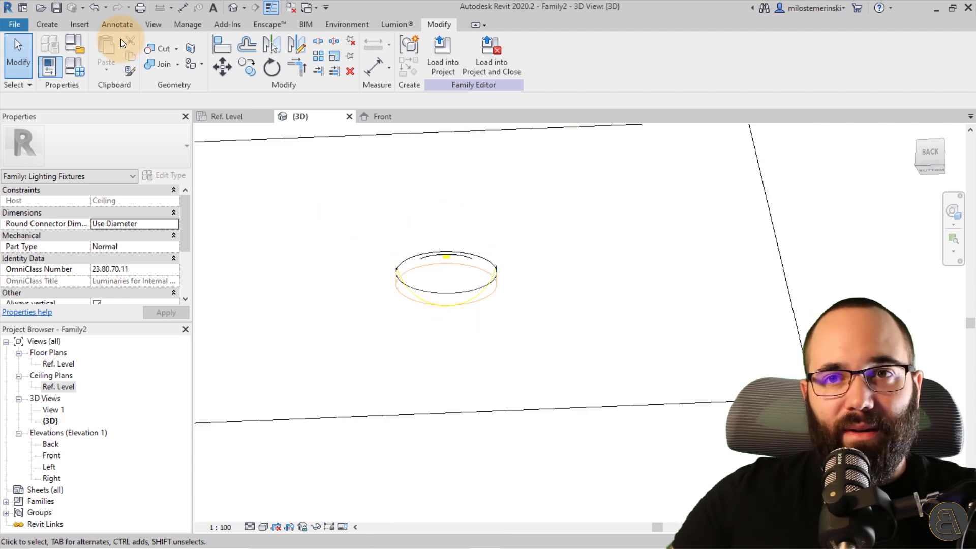
Step: Begin saving the lighting family to the Desktop, entering the file name 'Light Family - Lofted'
click(56, 8)
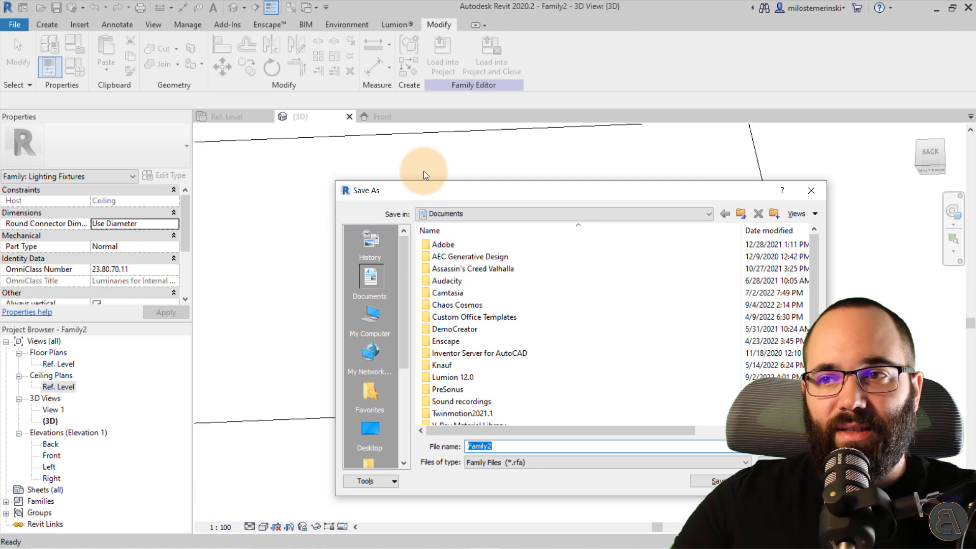
drag(408, 184, 192, 131)
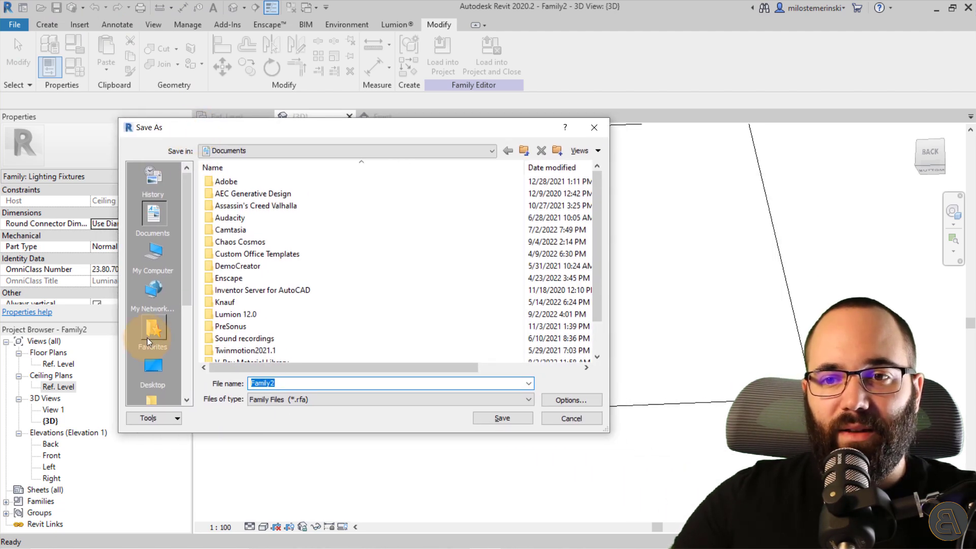
click(151, 374)
double_click(302, 382)
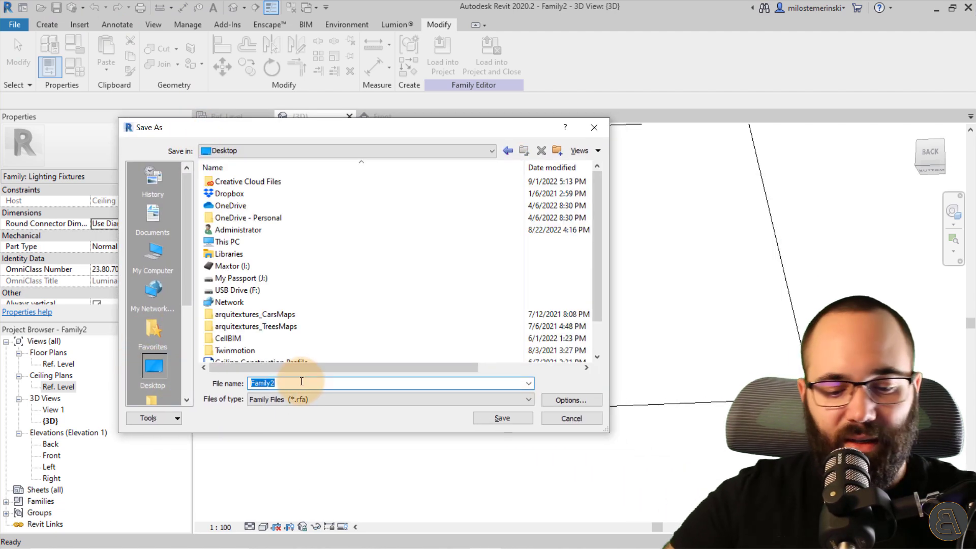
text(Light)
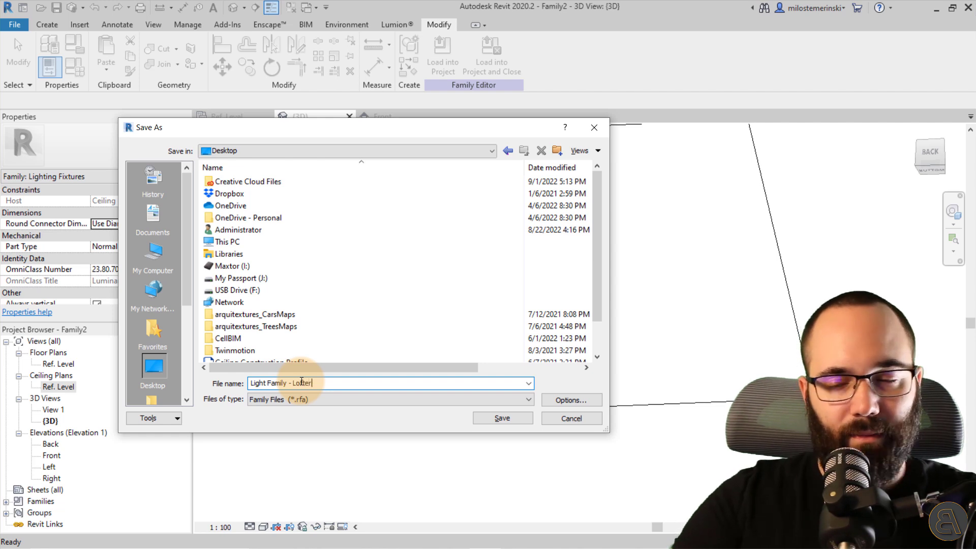
Step: Save 'Light Family - Lofted', then create a new project from Architecture Design Template - Metric
click(501, 418)
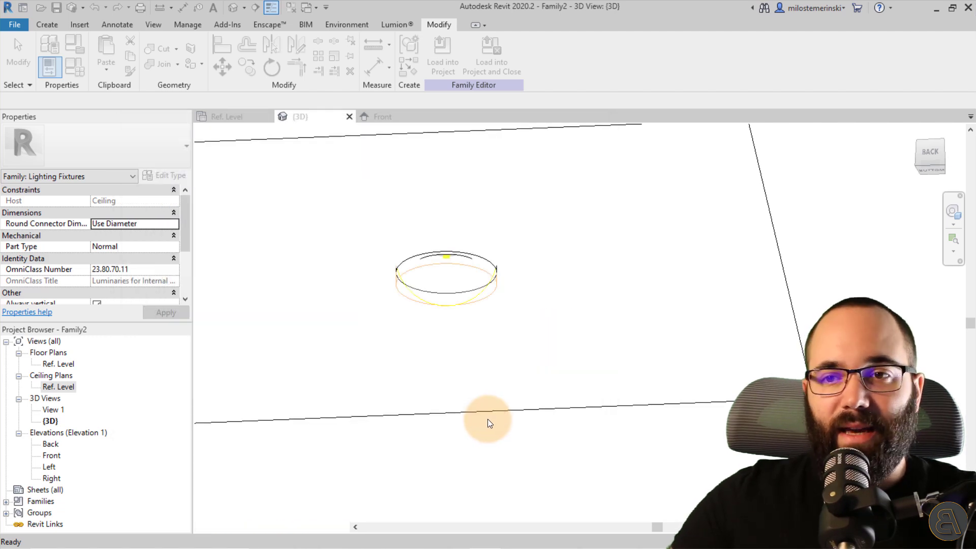
click(15, 26)
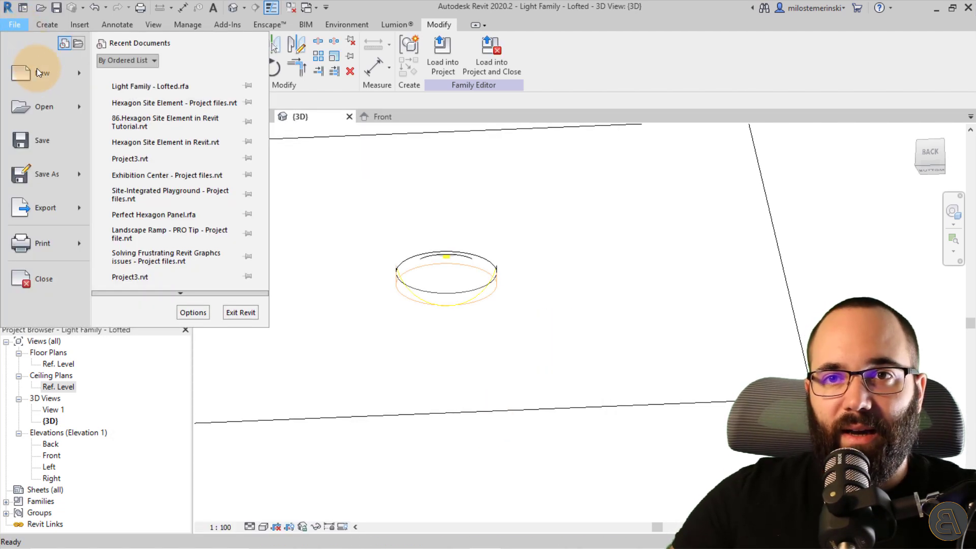
mouse_move(38, 76)
click(146, 72)
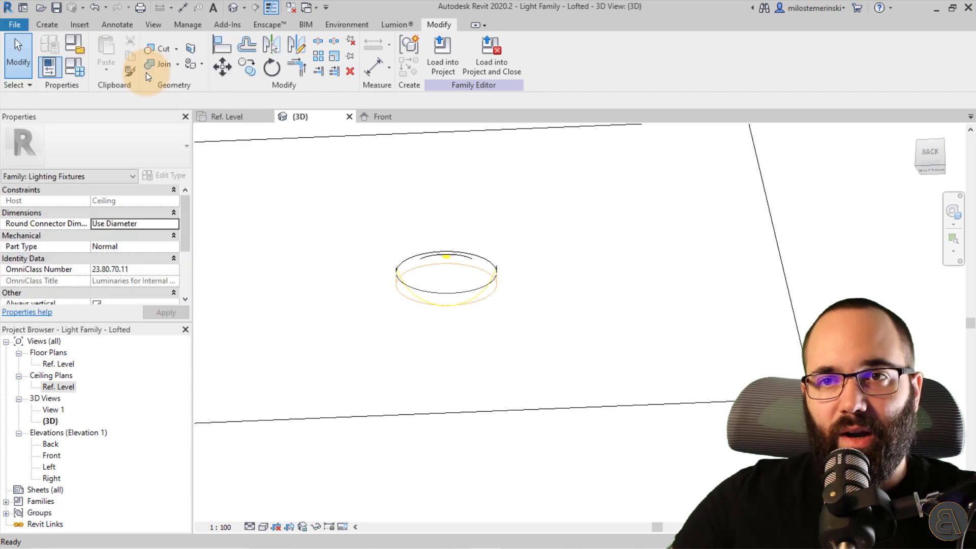
click(241, 172)
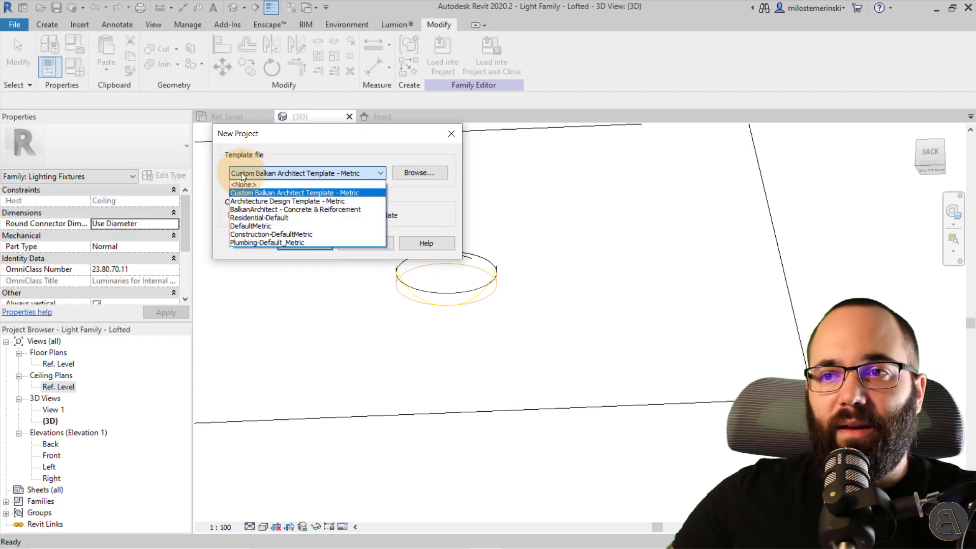
click(261, 201)
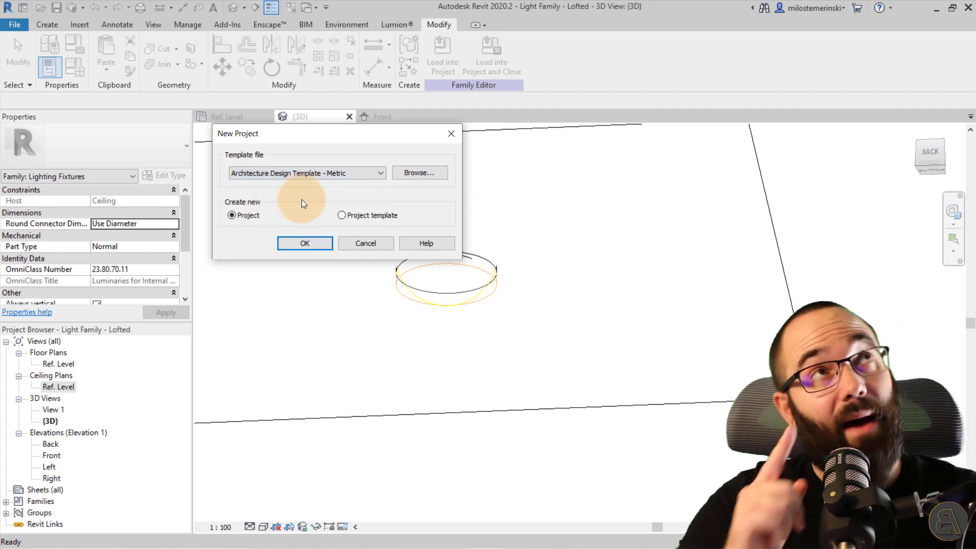
click(304, 243)
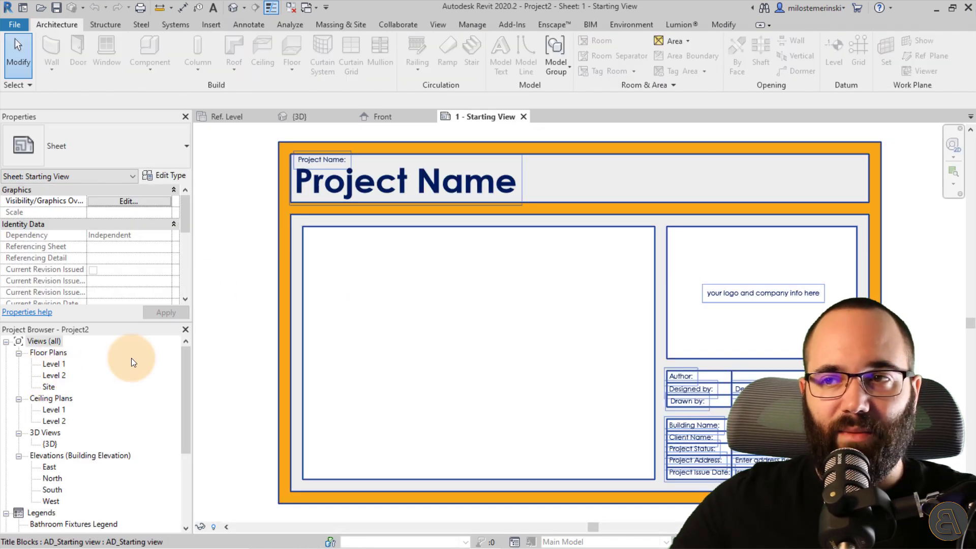
Step: Open the Level 1 floor plan and close the Starting View sheet
double_click(54, 364)
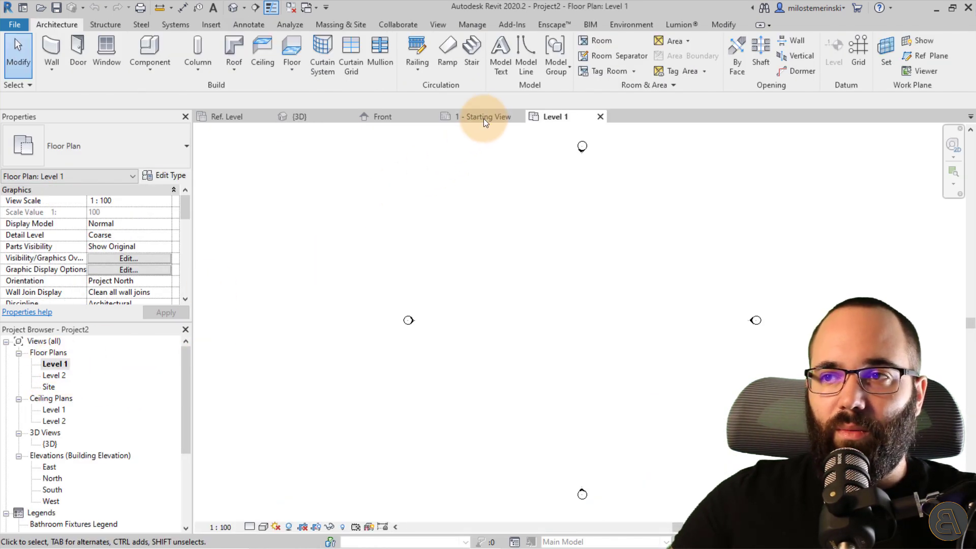
click(519, 117)
middle_drag(540, 264, 421, 271)
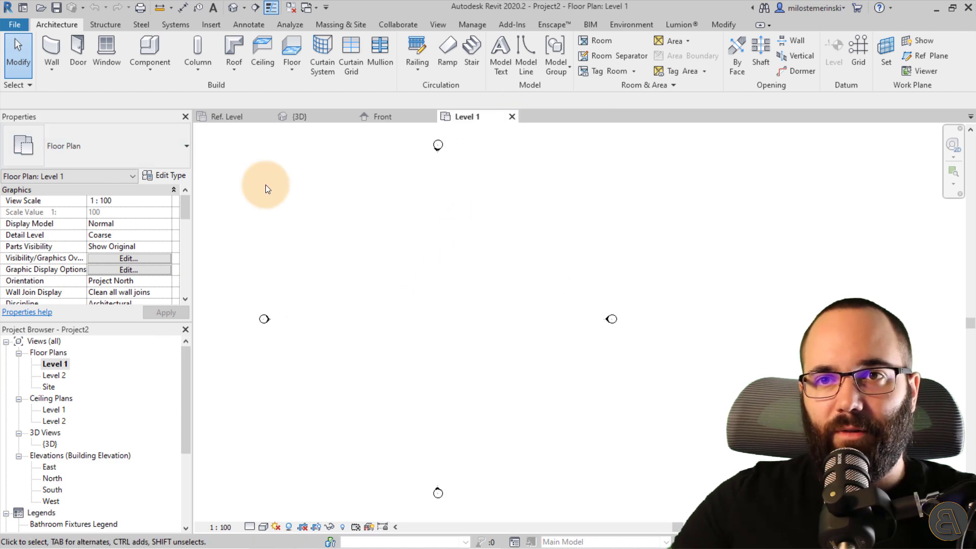
Step: Draw a rectangle of Basic Wall: Exterior Wall walls on Level 1
click(52, 53)
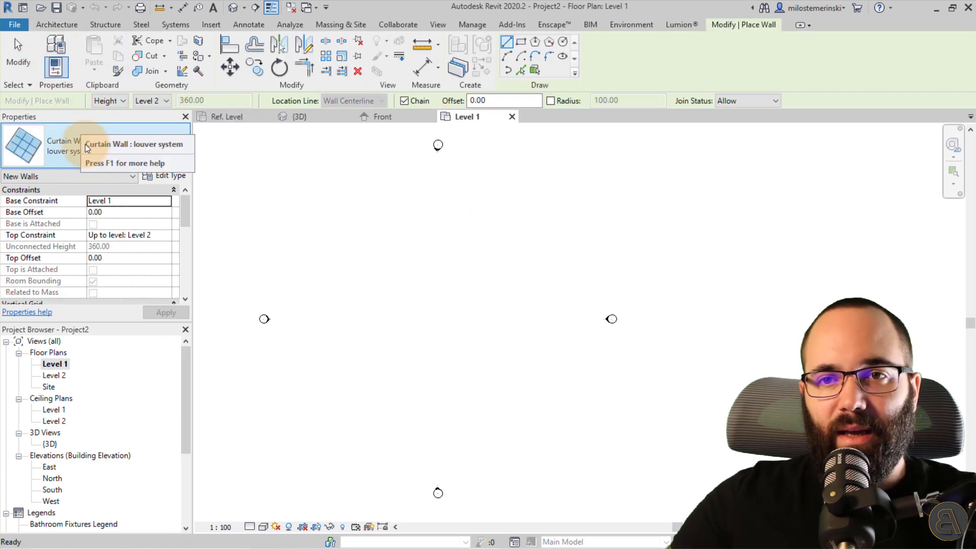
click(65, 160)
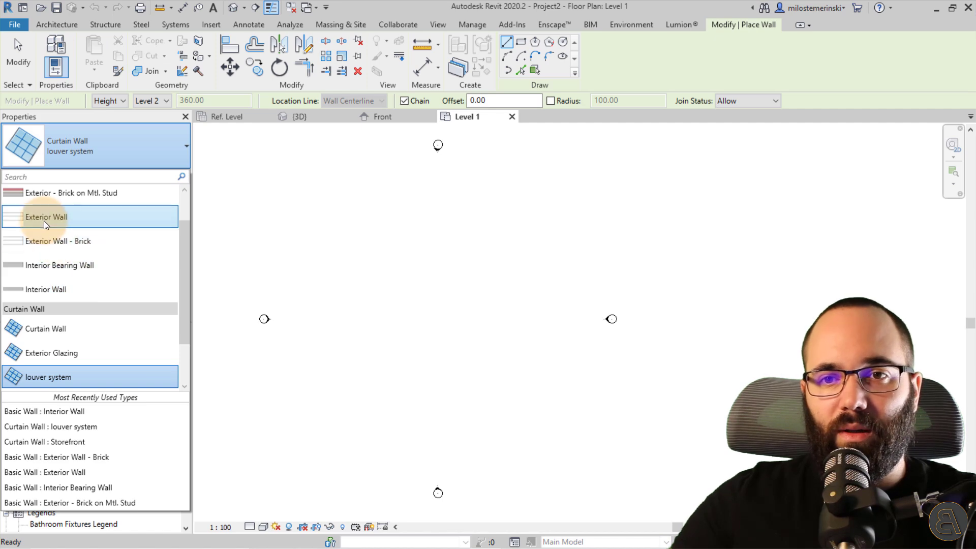
click(44, 217)
click(520, 42)
click(408, 288)
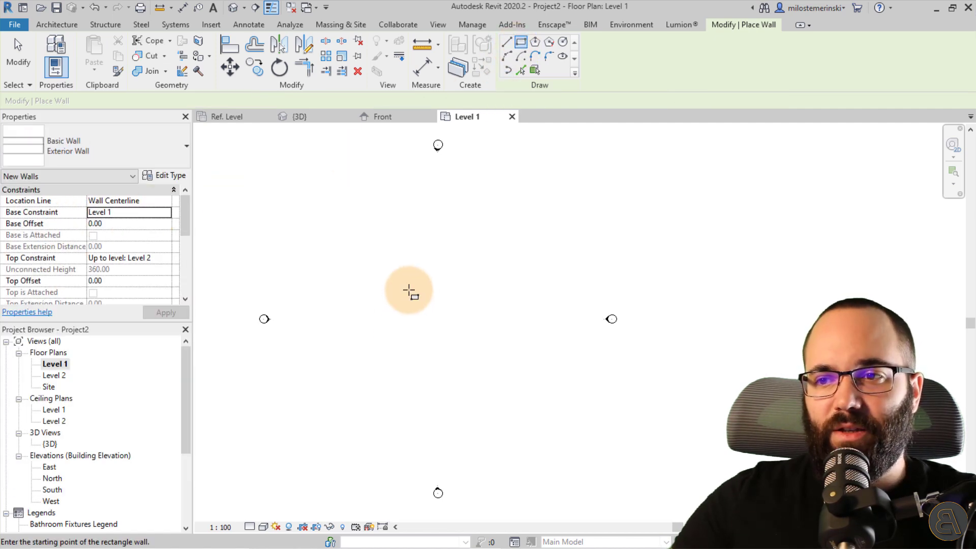
click(458, 350)
key(Escape)
key(Escape)
Step: Move the right wall outward to widen the room and delete the bottom wall
scroll(446, 328, up, 3)
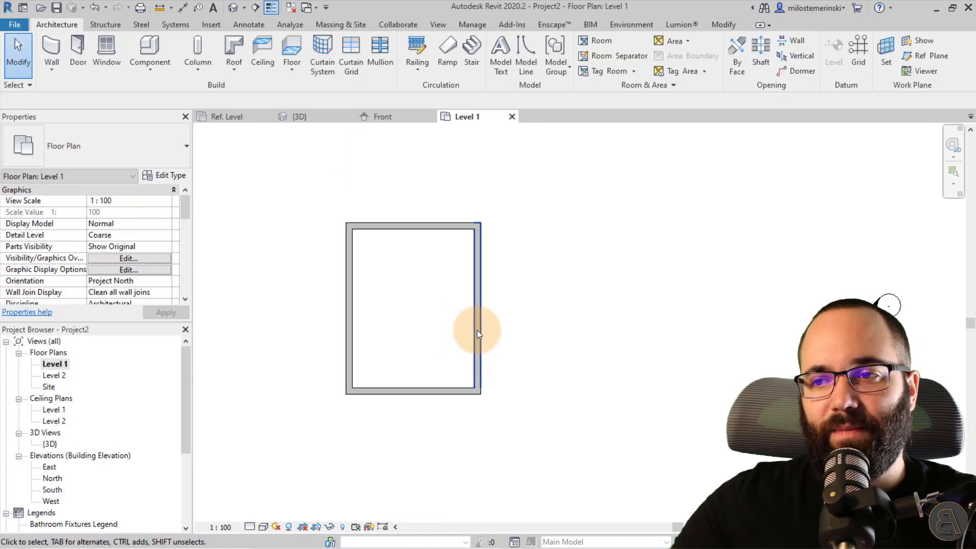
click(477, 331)
drag(450, 331, 477, 350)
click(417, 363)
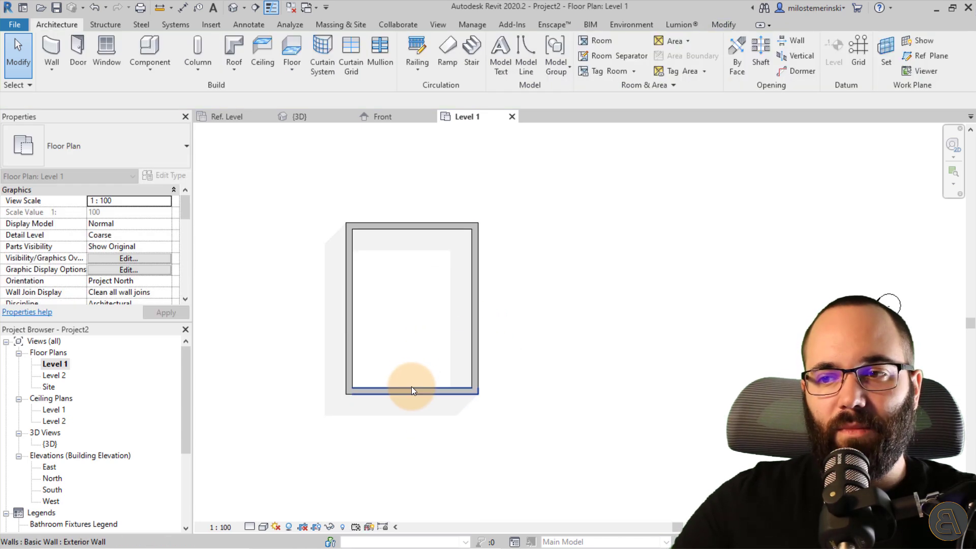
click(410, 386)
key(Delete)
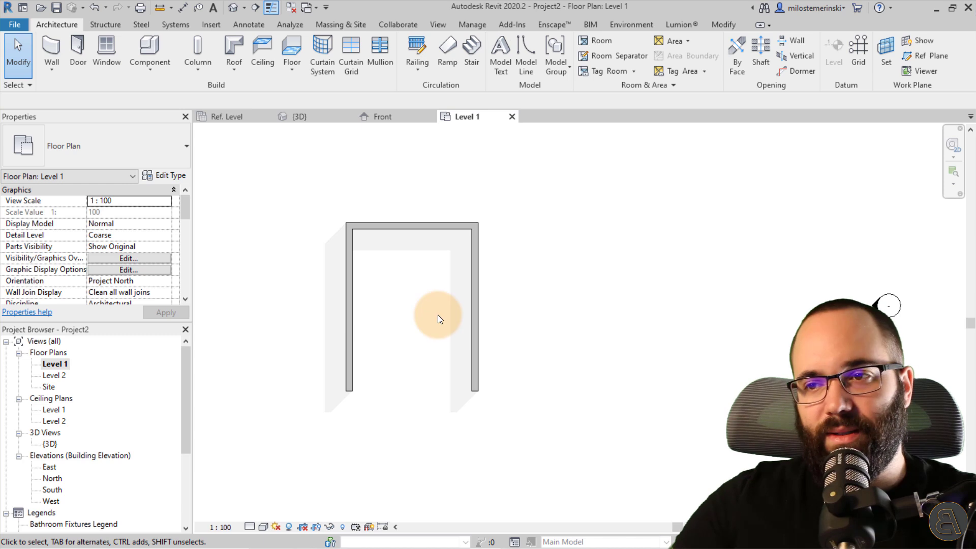
scroll(434, 313, up, 3)
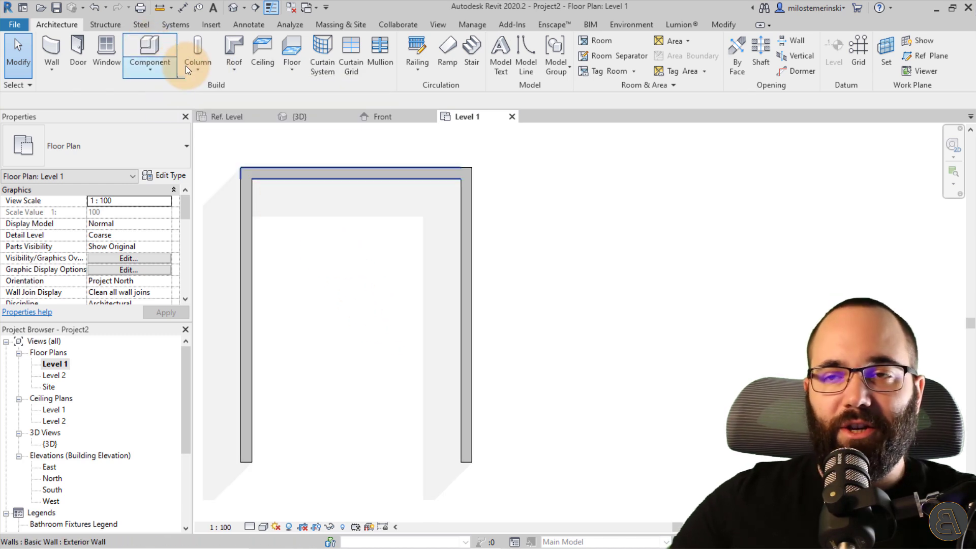
Step: Sketch a rectangular floor between the walls and change its type to Interior Wood Floor
click(289, 47)
click(617, 42)
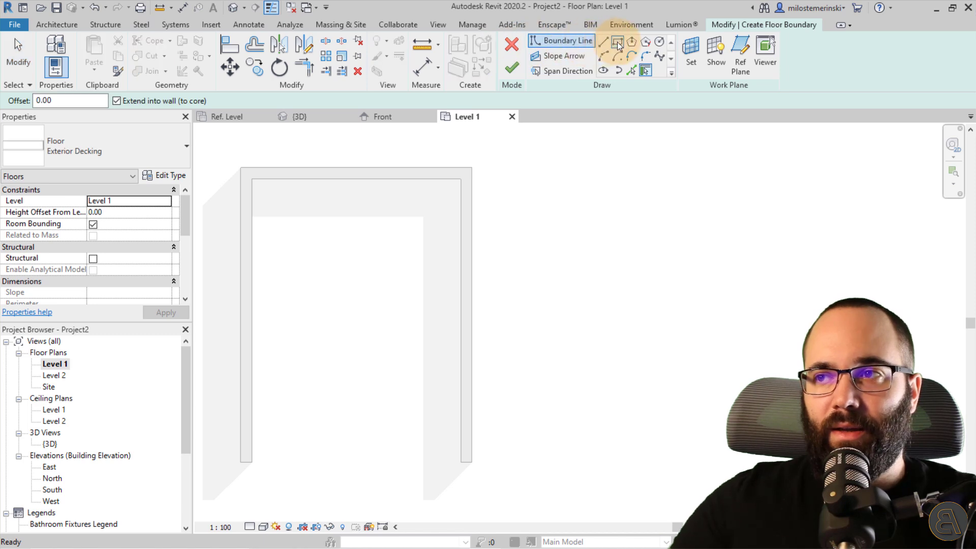
click(241, 167)
click(471, 462)
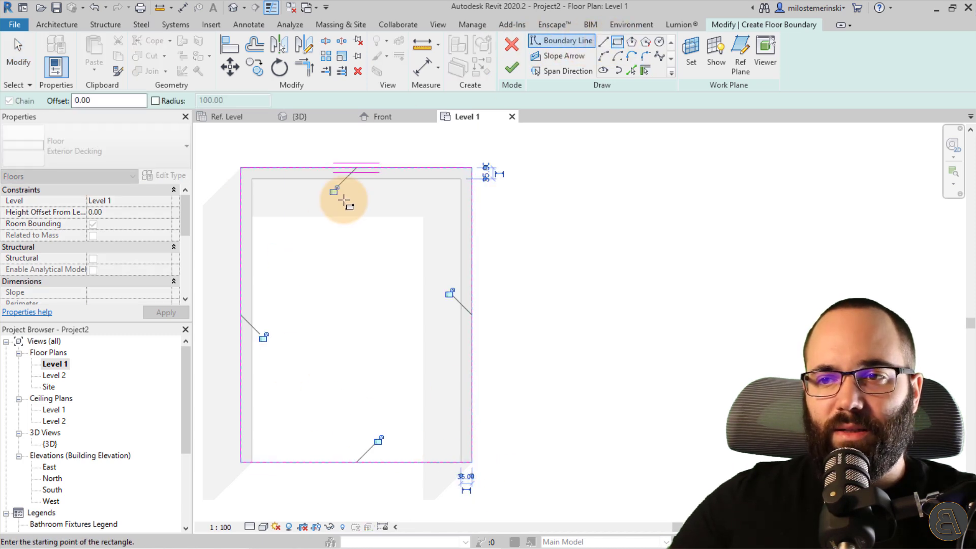
click(512, 68)
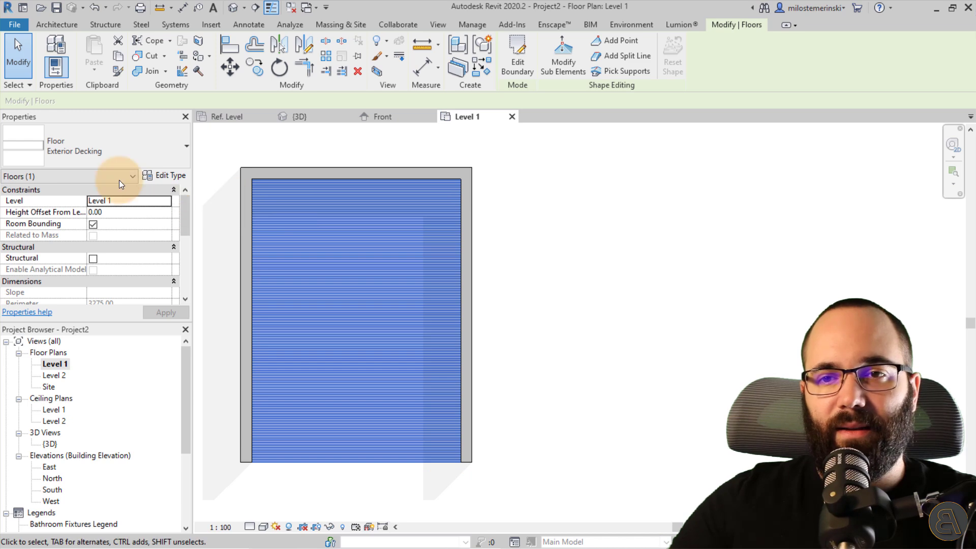
click(84, 148)
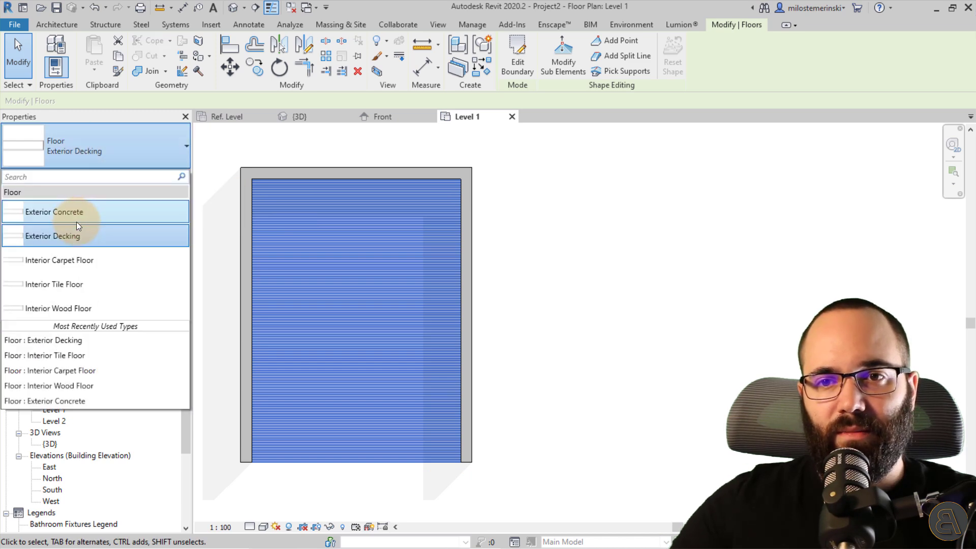
click(78, 308)
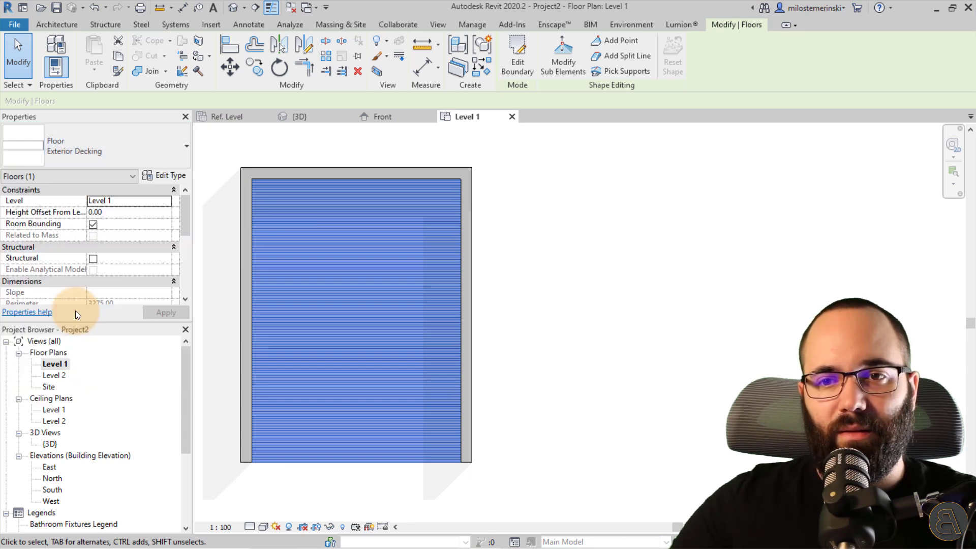
click(217, 255)
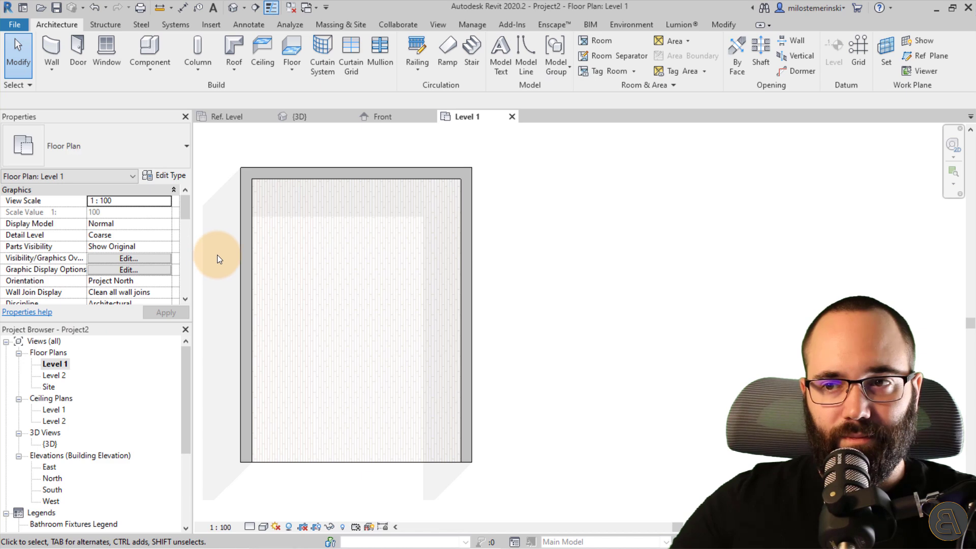
Step: Start sketching a ceiling with the Compound Ceiling Plain type
click(269, 54)
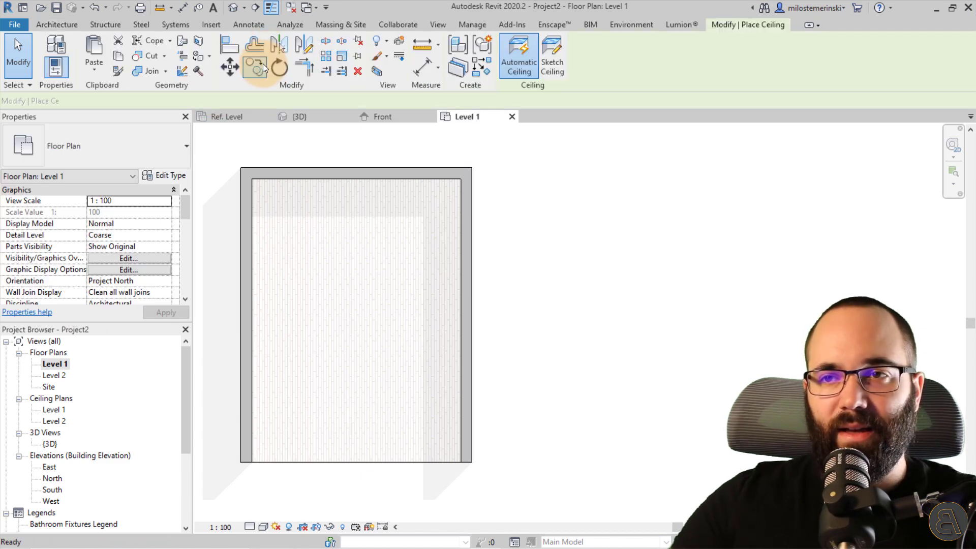
click(563, 65)
click(101, 166)
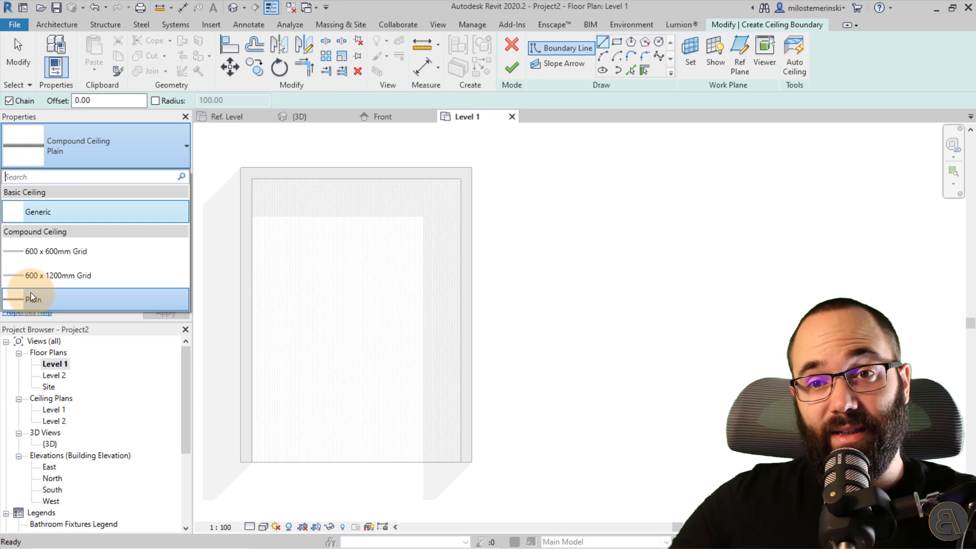
click(115, 146)
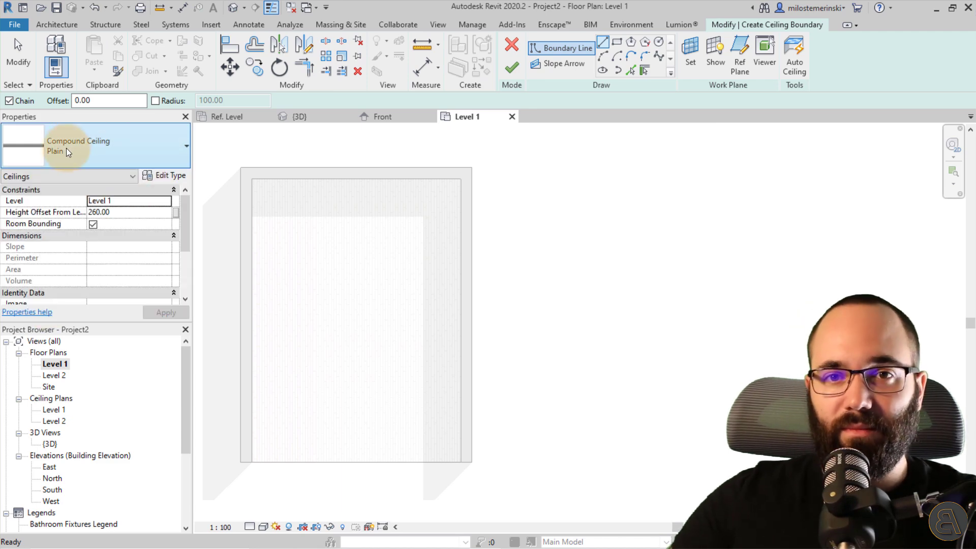
Step: Set the Plain ceiling's metal stud layer to 4.0 and gypsum board to 1.0
click(178, 178)
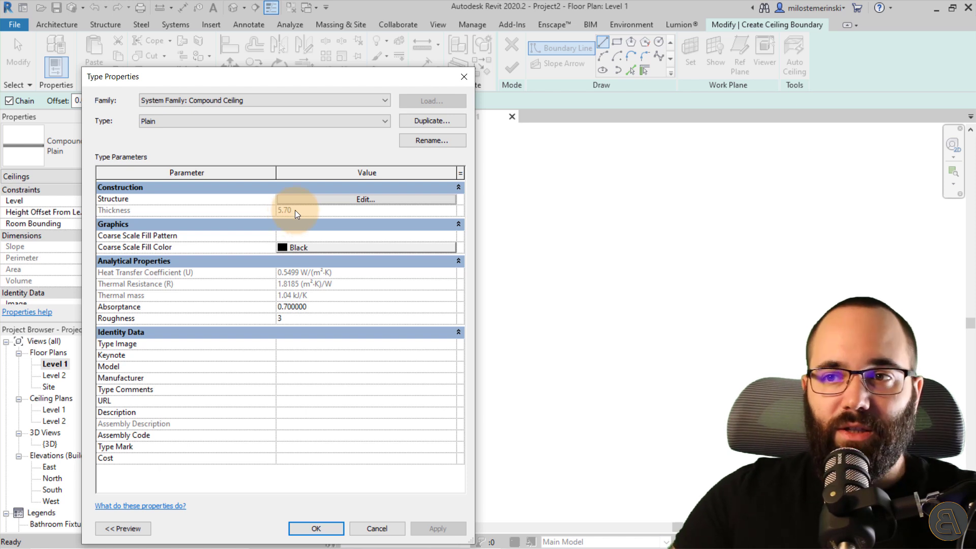
click(300, 199)
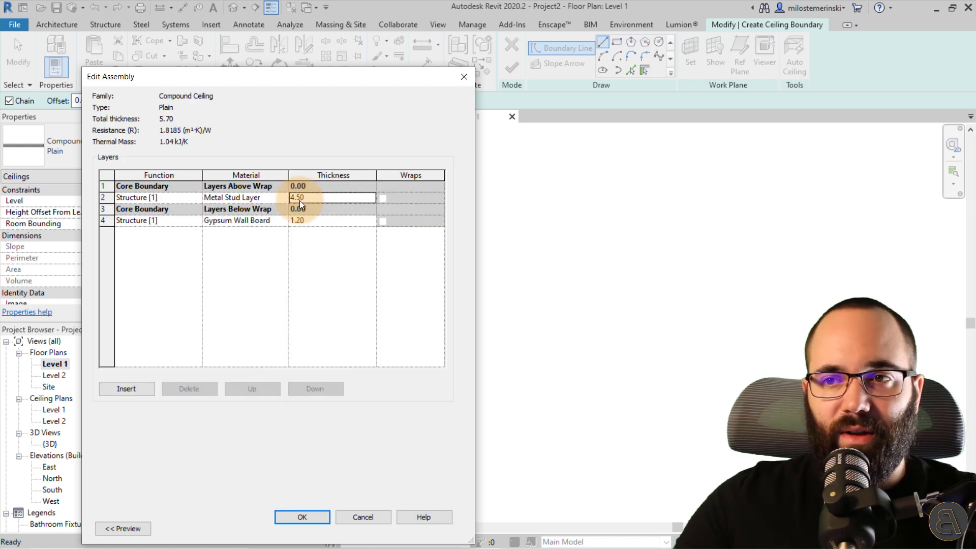
drag(307, 200, 288, 199)
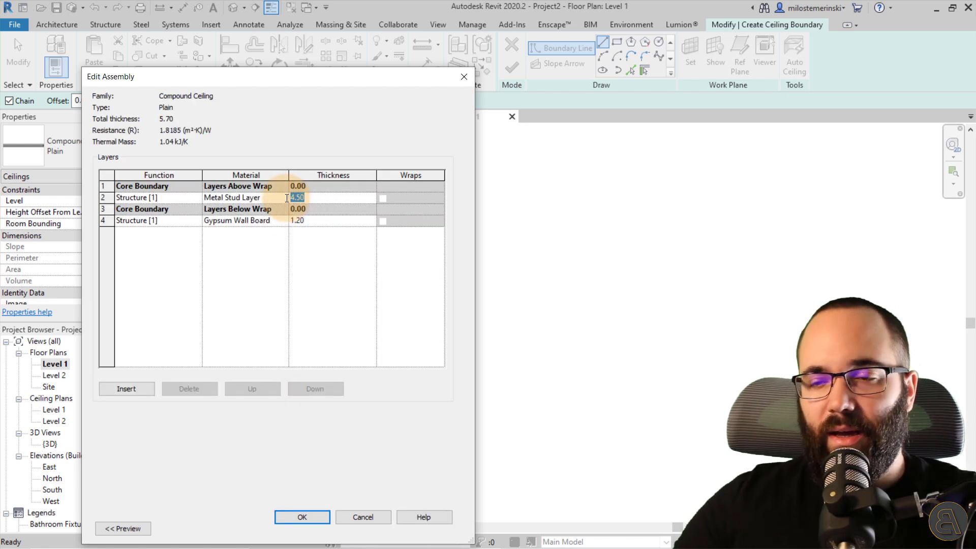
click(308, 200)
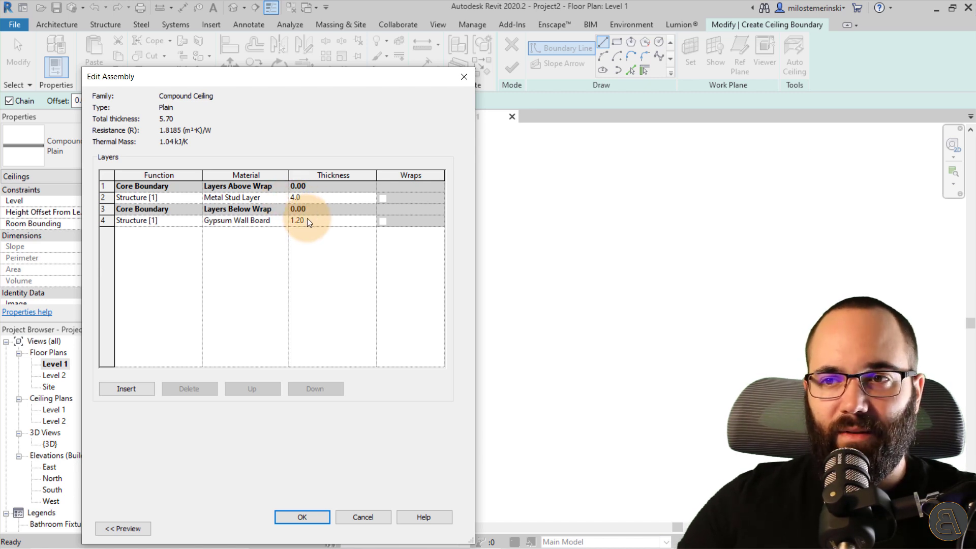
click(307, 219)
drag(307, 220, 298, 223)
text(0)
click(280, 517)
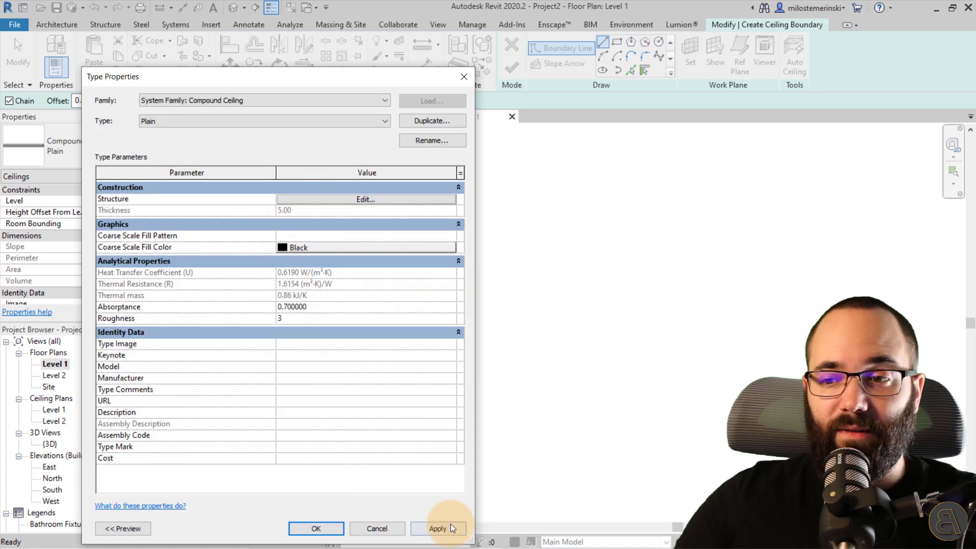
click(304, 529)
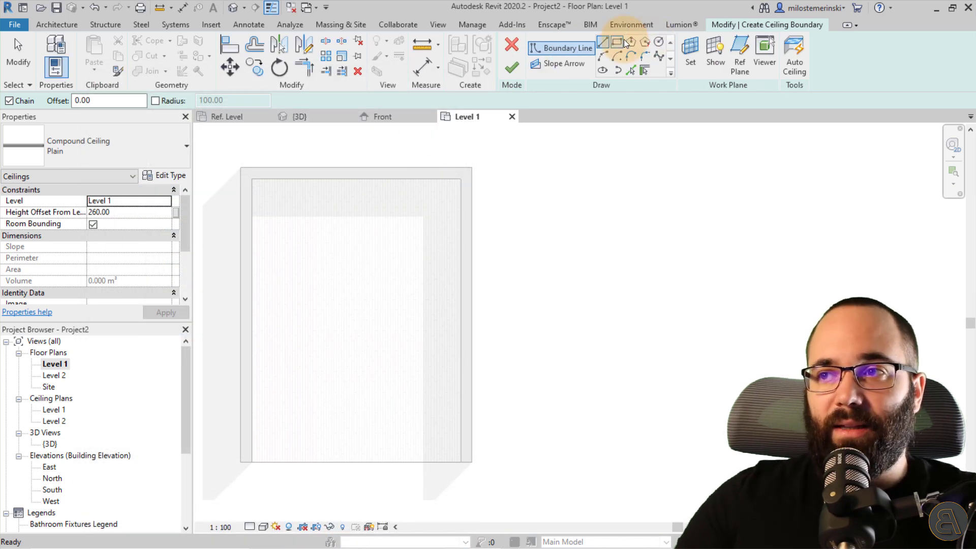
Step: Draw the ceiling as a rectangle across the room interior, then show the light family's 3D view
click(252, 179)
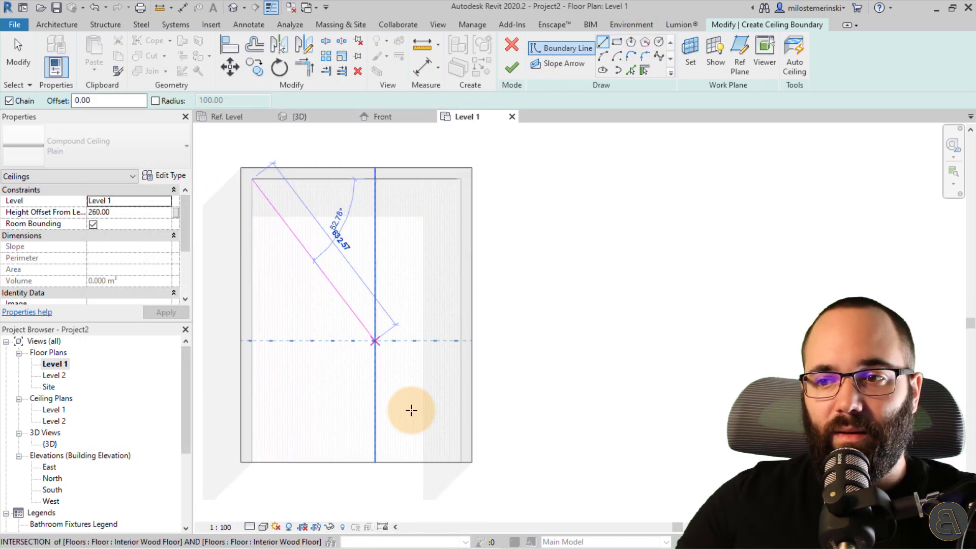
click(617, 44)
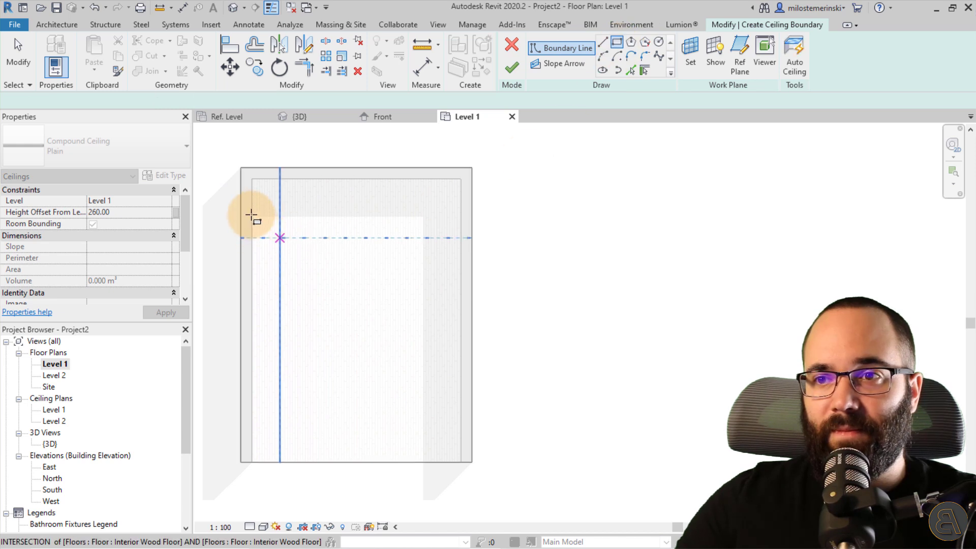
click(253, 179)
click(461, 462)
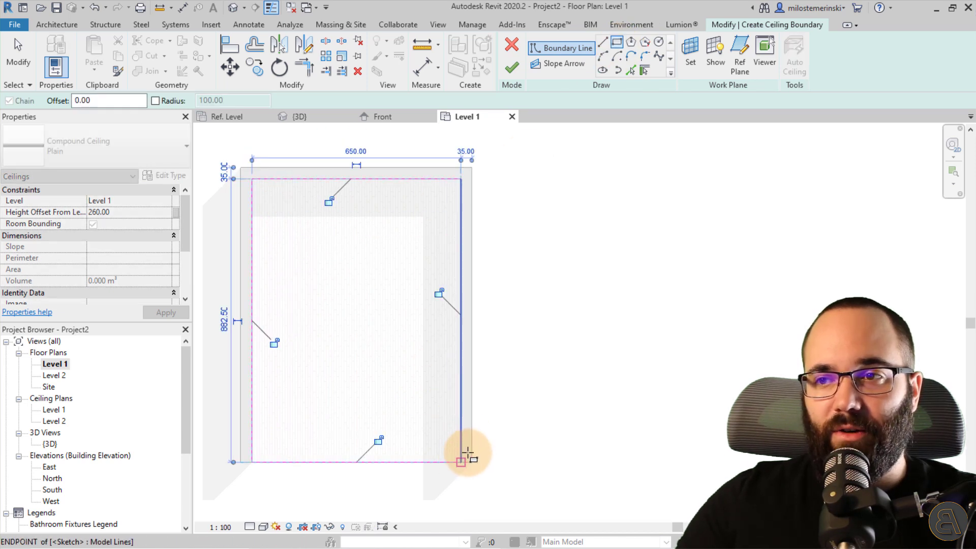
click(511, 67)
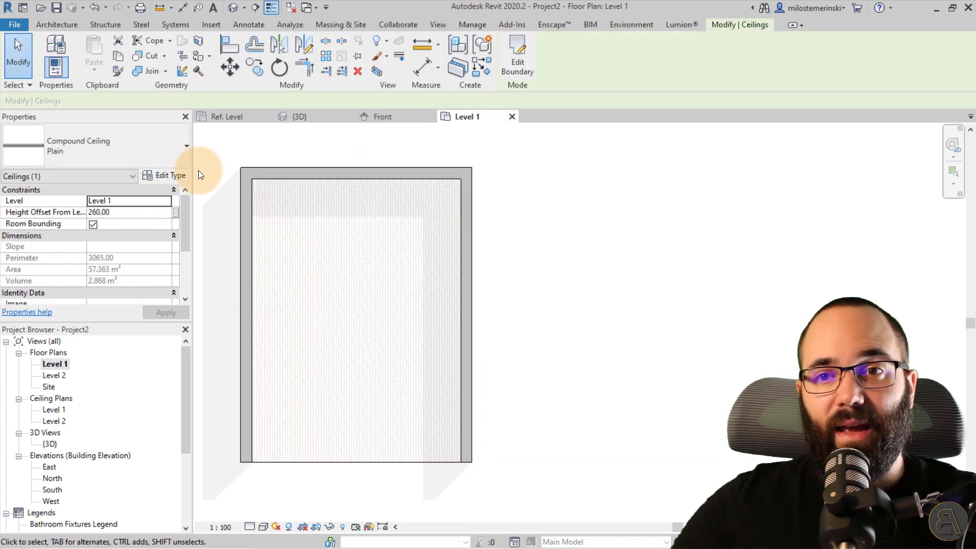
click(304, 118)
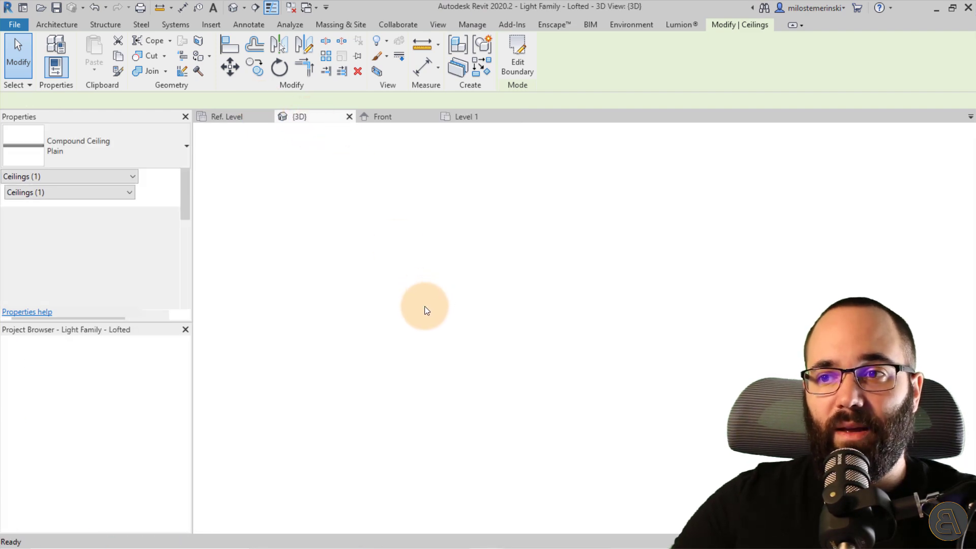
Step: Open the project's default 3D view looking into the room
click(471, 115)
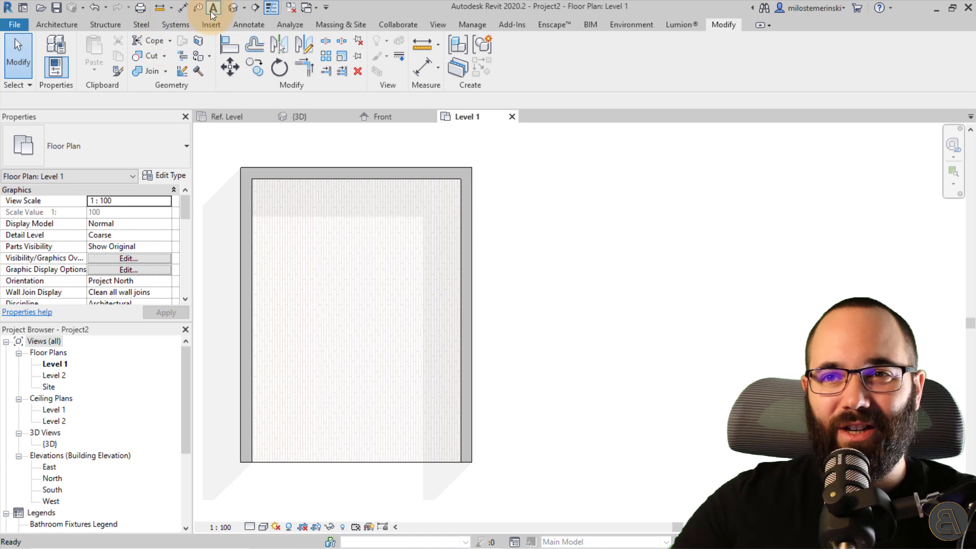
click(236, 11)
shift+middle_drag(462, 294, 553, 341)
scroll(553, 341, up, 2)
Step: Set the ceiling's Height Offset From Level to 280 and inspect the result
click(553, 307)
shift+middle_drag(553, 307, 464, 338)
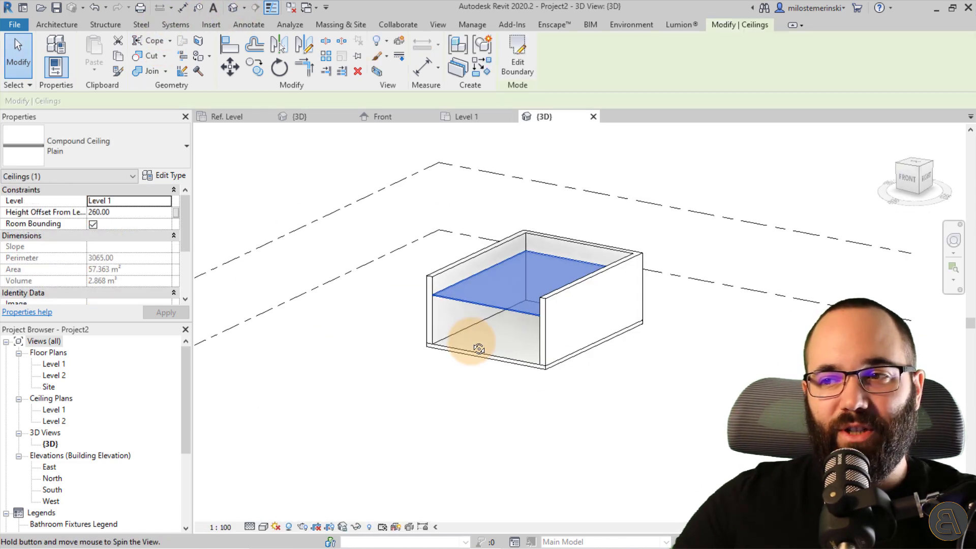
text(280)
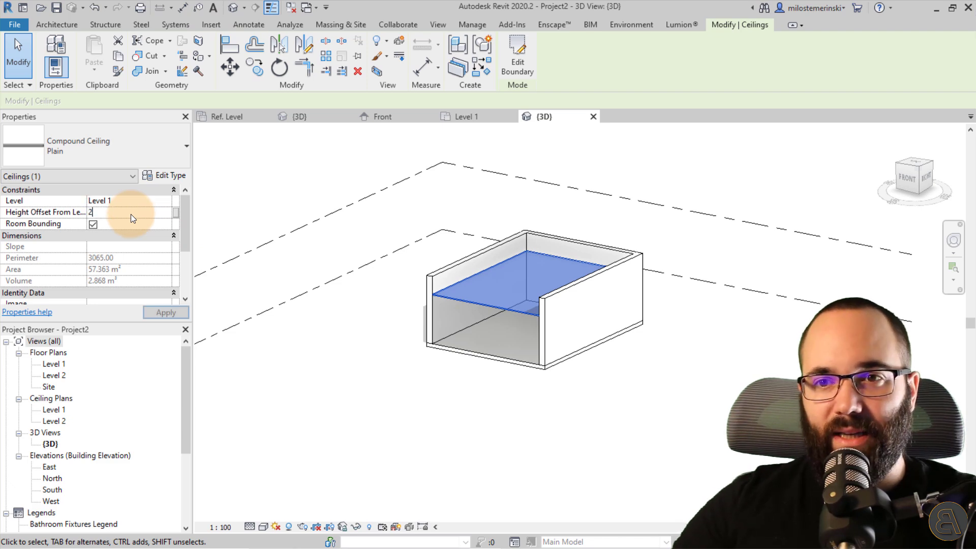
click(164, 312)
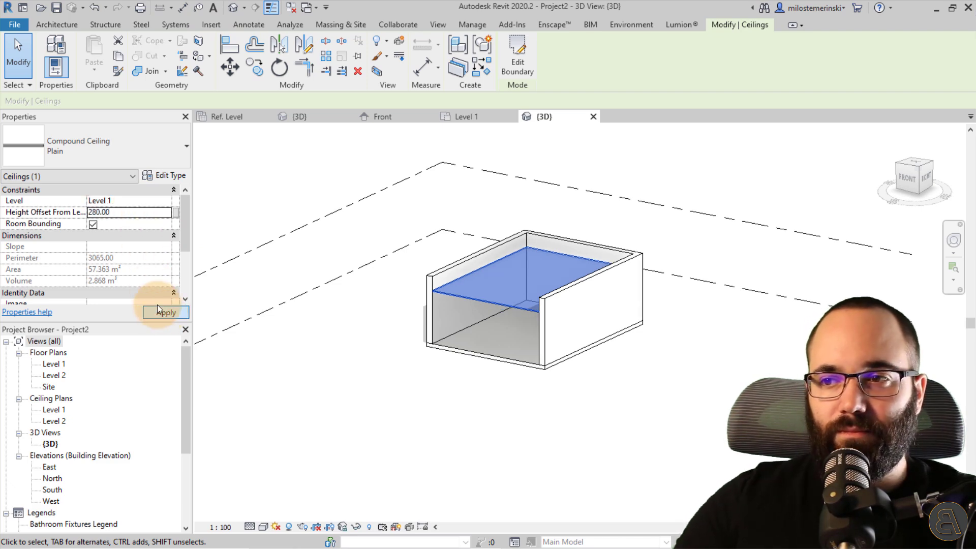
shift+middle_drag(307, 306, 398, 305)
scroll(399, 305, up, 4)
shift+middle_drag(608, 419, 554, 355)
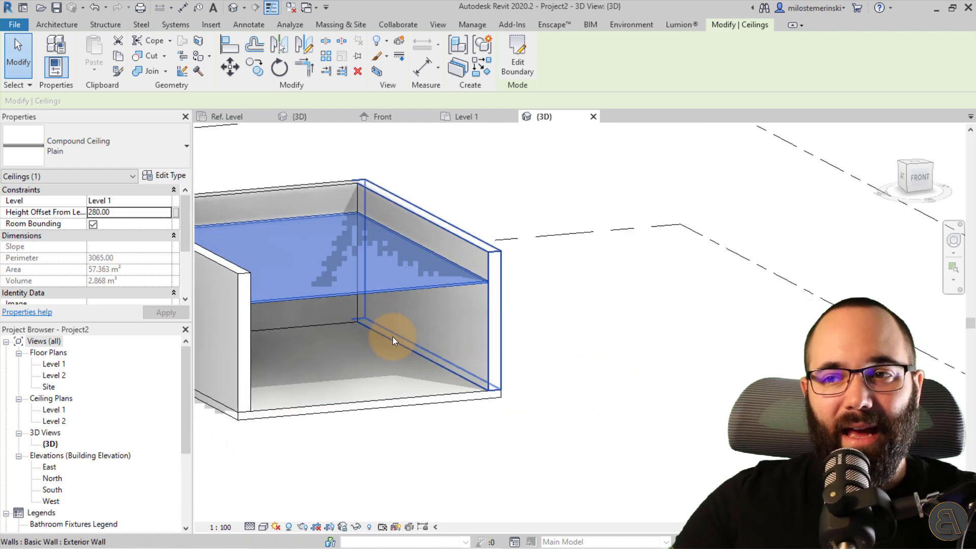
Step: Load Light Family - Lofted into Project2 and return to its 3D view
click(318, 117)
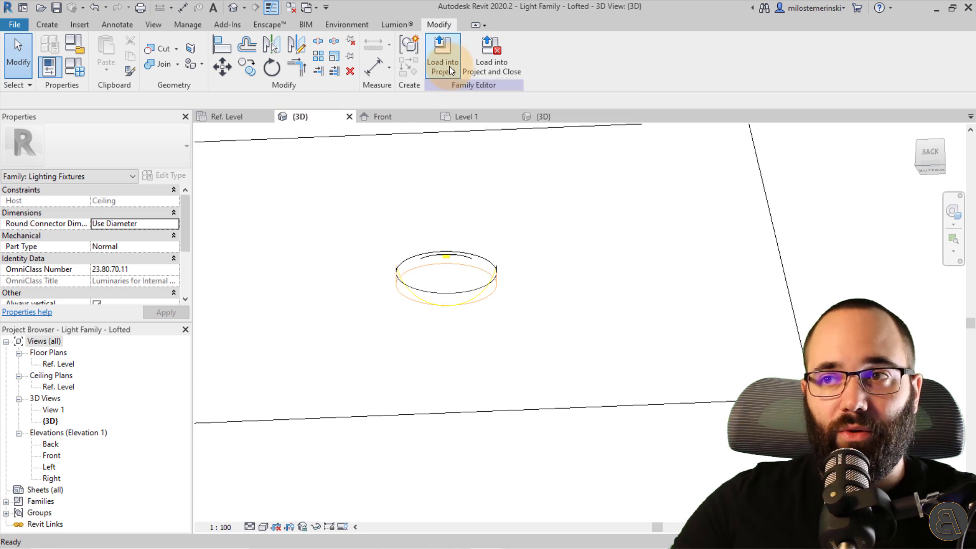
click(450, 66)
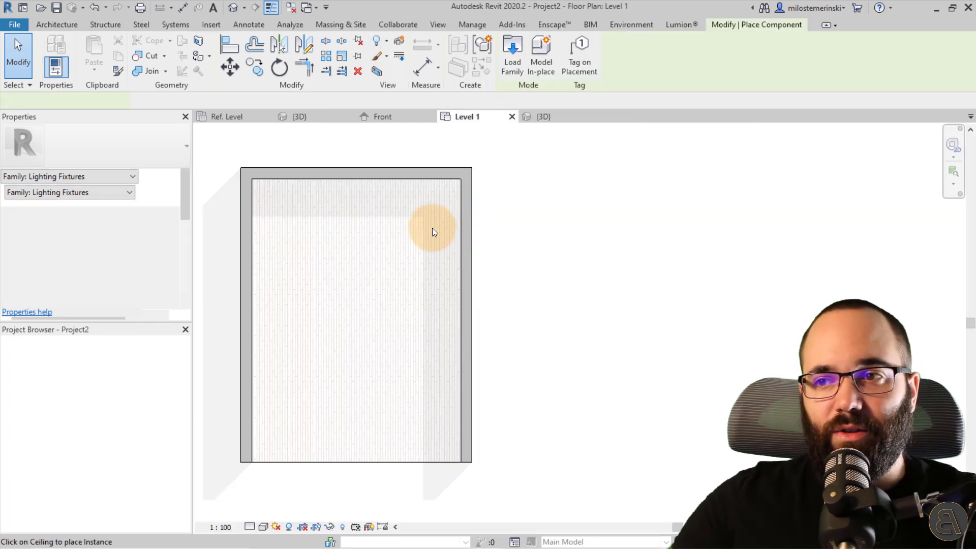
click(553, 118)
Step: Place six light fixtures on the ceiling underside
shift+middle_drag(349, 295, 348, 224)
scroll(399, 255, up, 6)
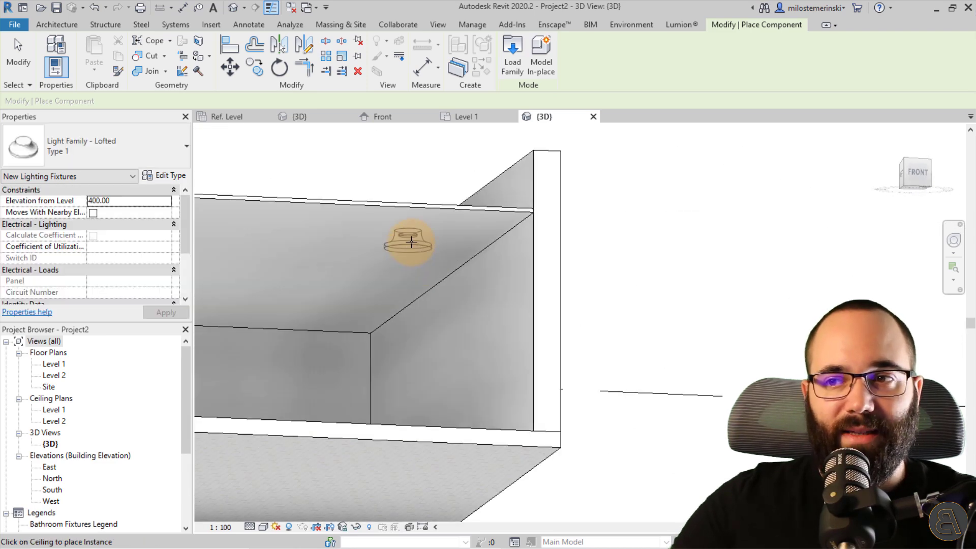
click(381, 283)
click(378, 284)
click(324, 316)
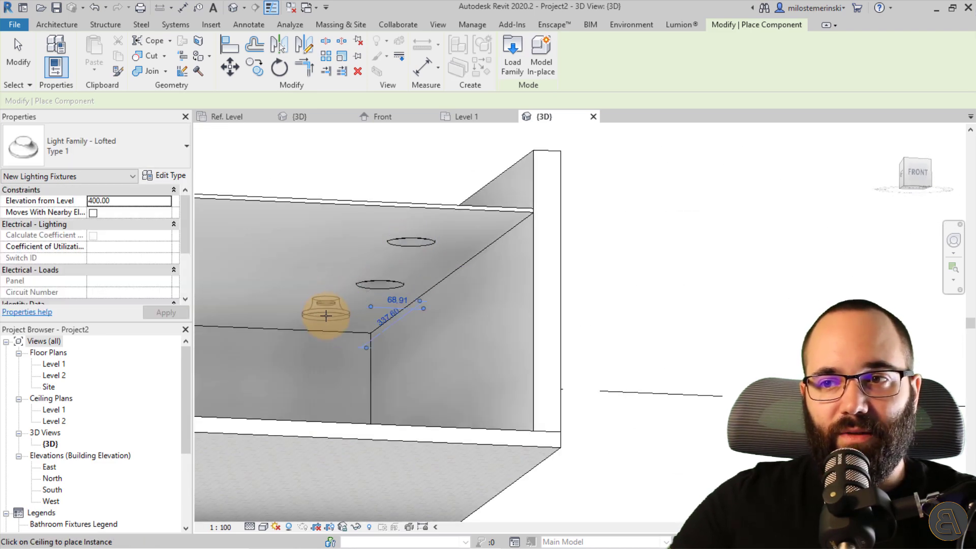
click(258, 312)
click(307, 256)
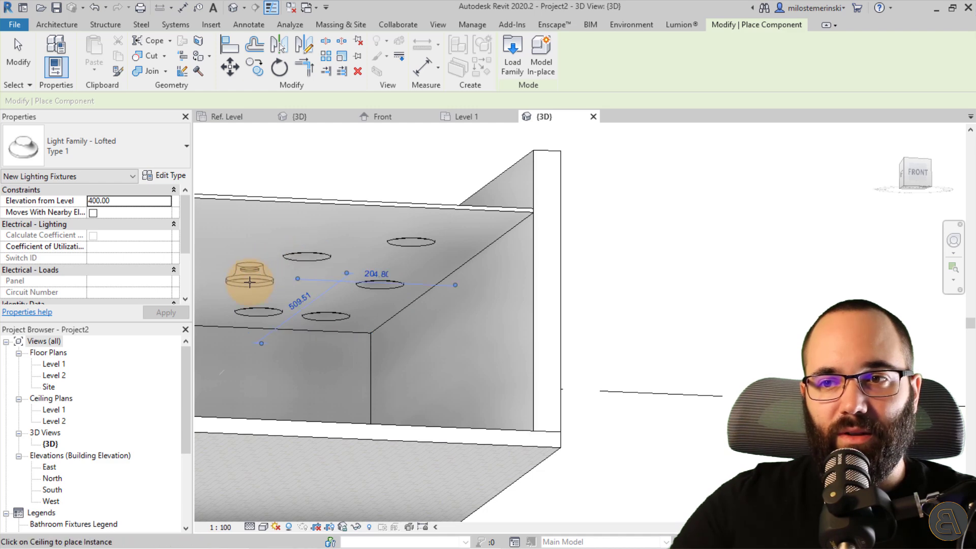
click(250, 283)
Step: On the Level 1 reflected ceiling plan, drag the fixtures into left and right columns of three
double_click(59, 412)
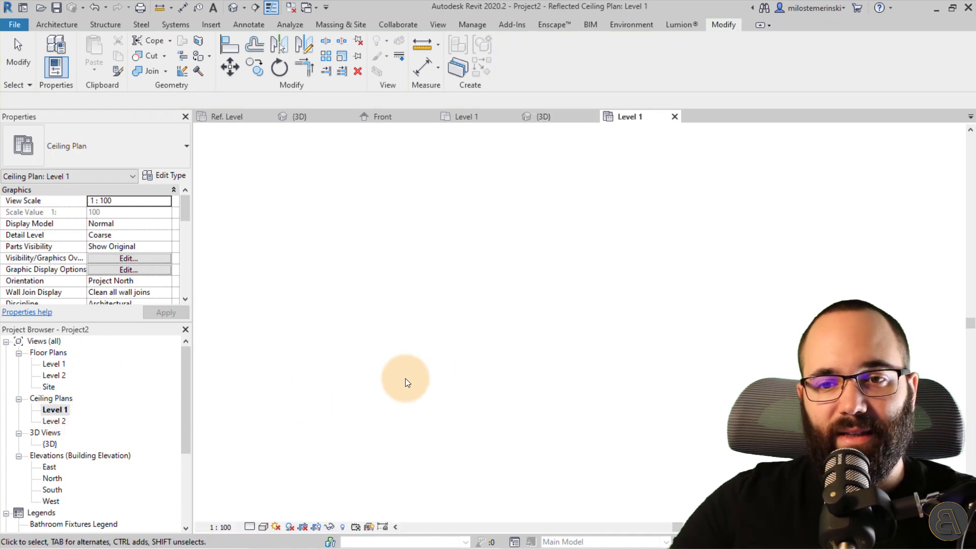
scroll(535, 322, up, 6)
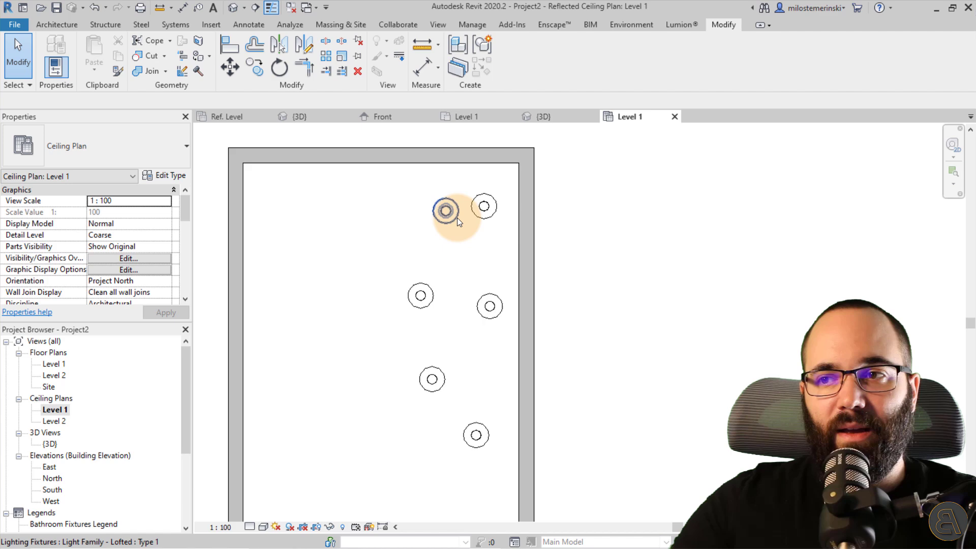
drag(448, 211, 300, 212)
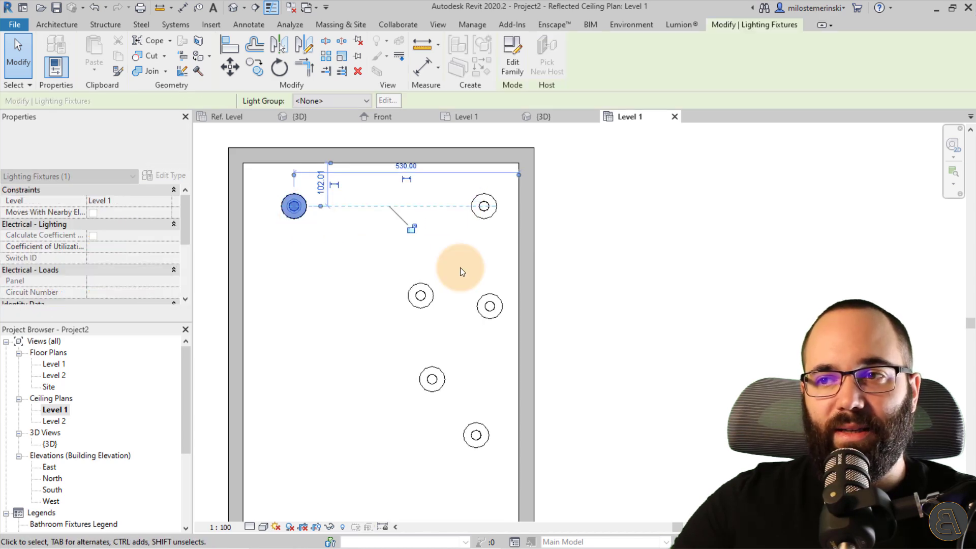
key(Escape)
drag(426, 302, 296, 300)
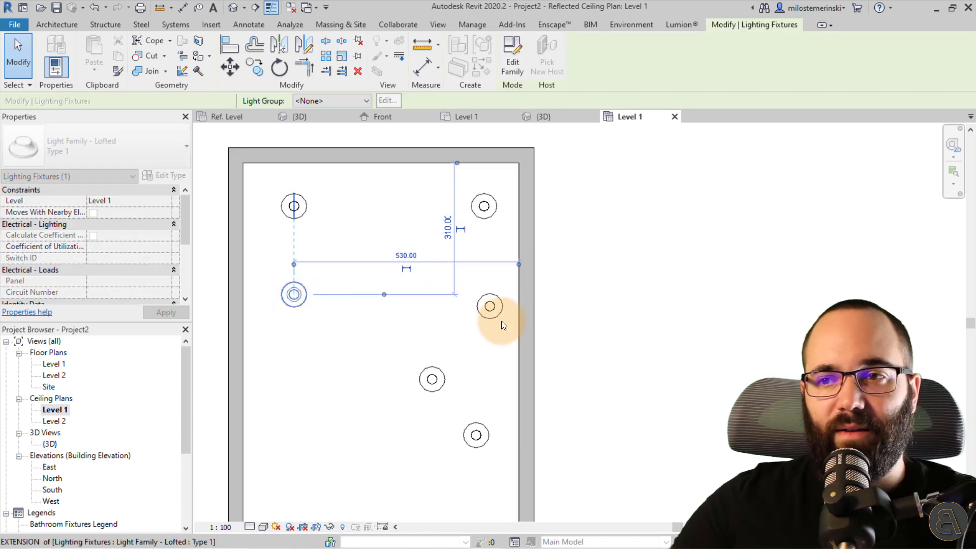
drag(496, 306, 492, 307)
drag(441, 385, 301, 399)
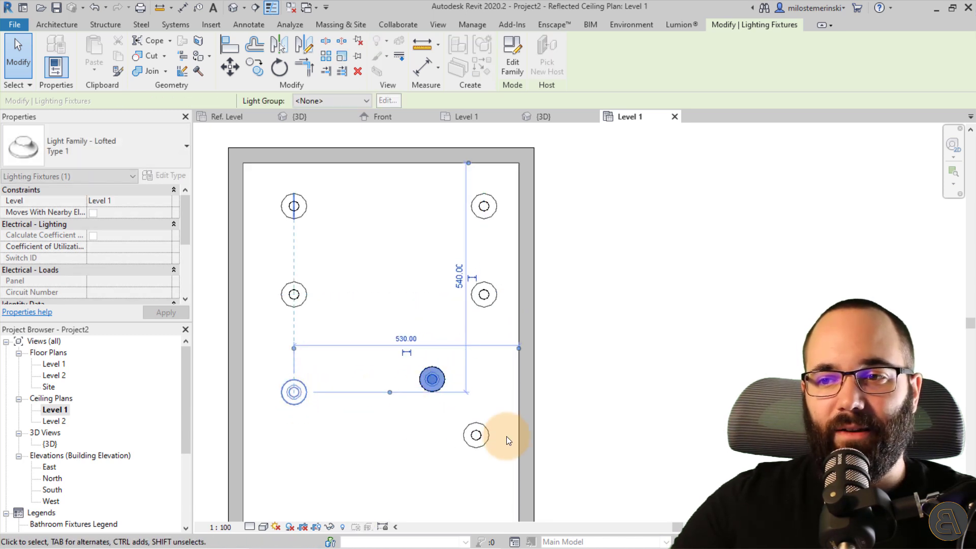
drag(478, 435, 486, 393)
click(499, 451)
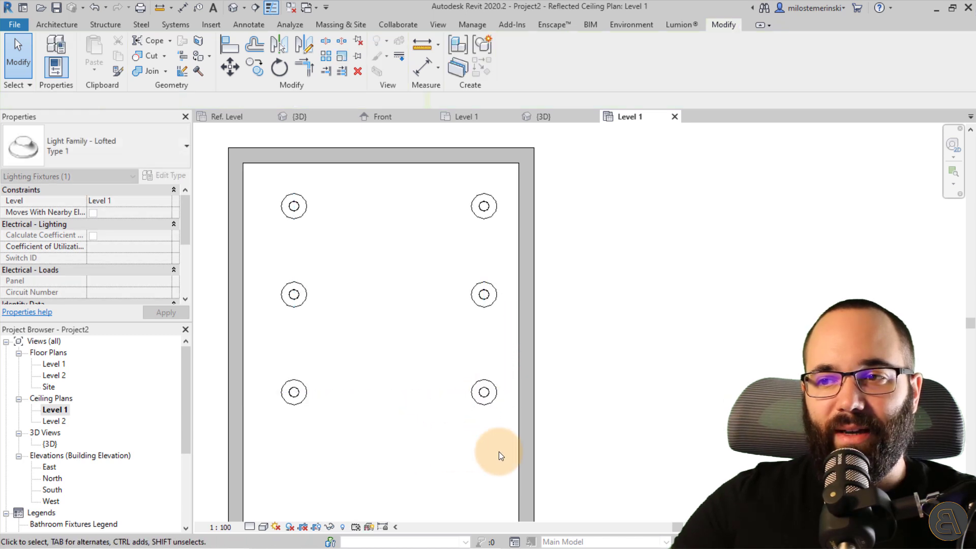
Step: Nudge the right-column fixtures left and down with arrow keys, then check the left column
drag(514, 449, 511, 469)
click(481, 237)
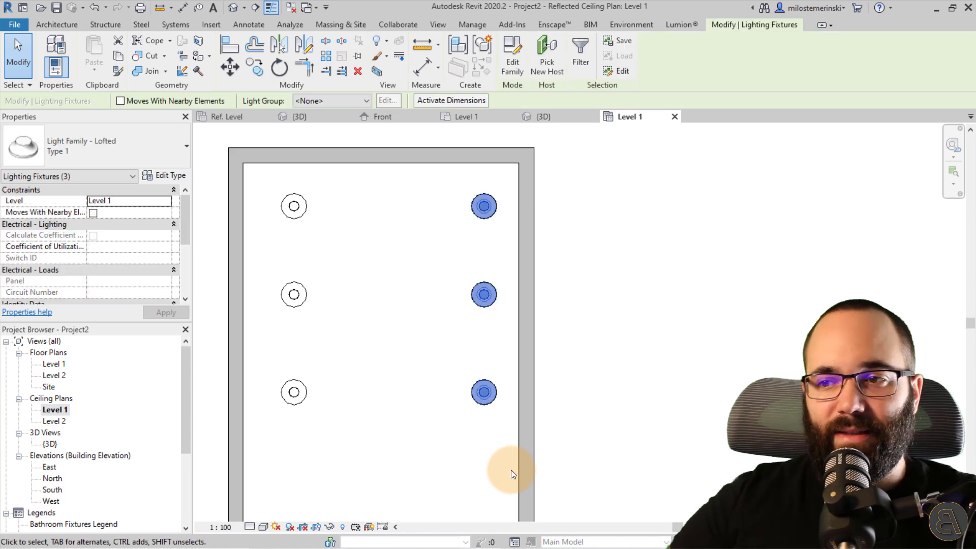
key(Left)
key(Left)
key(Left)
key(Left)
key(Left)
key(Left)
key(Left)
key(Left)
key(Left)
key(Left)
key(Down)
key(Down)
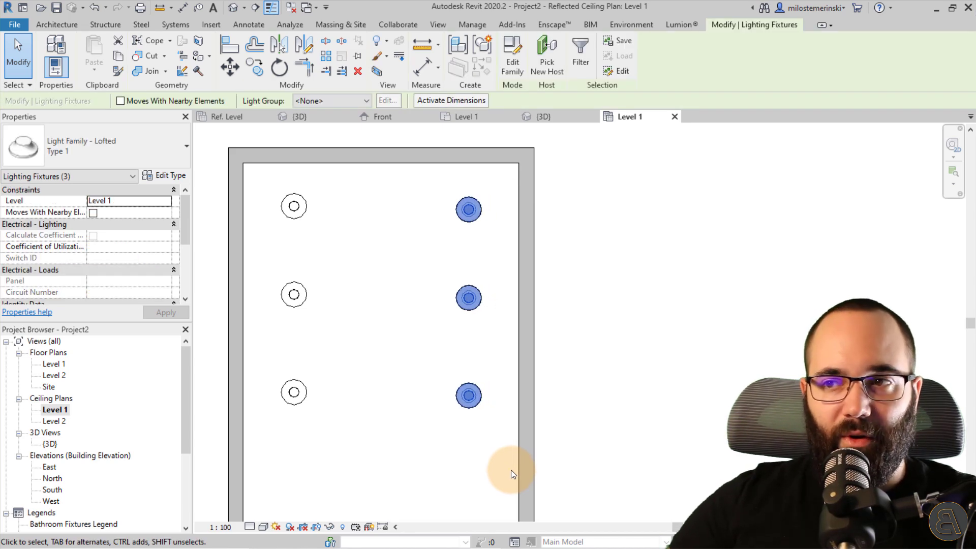
key(Left)
key(Left)
key(Left)
key(Left)
key(Left)
key(Left)
key(Left)
key(Left)
key(Left)
key(Down)
key(Down)
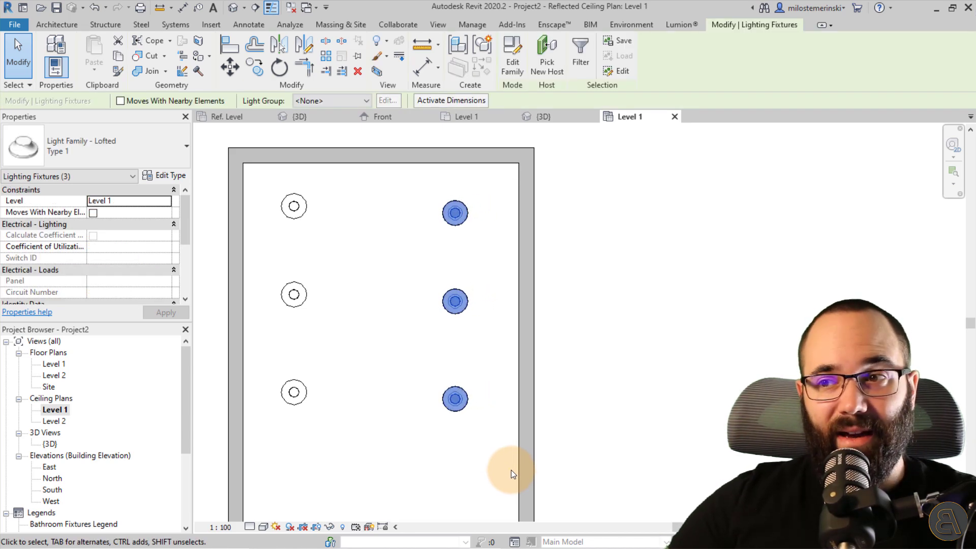
key(Down)
key(Down)
key(Left)
key(Left)
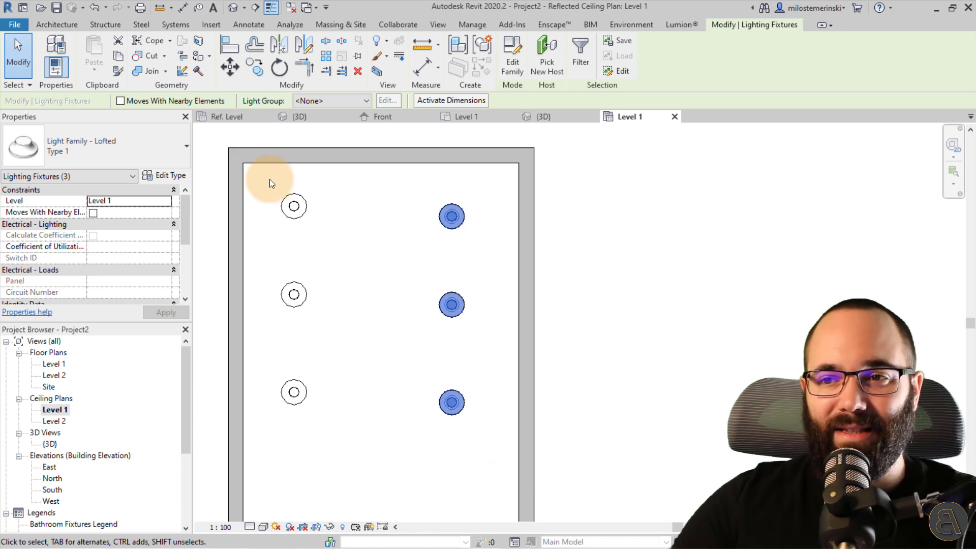
drag(269, 179, 335, 418)
click(359, 443)
scroll(362, 355, down, 4)
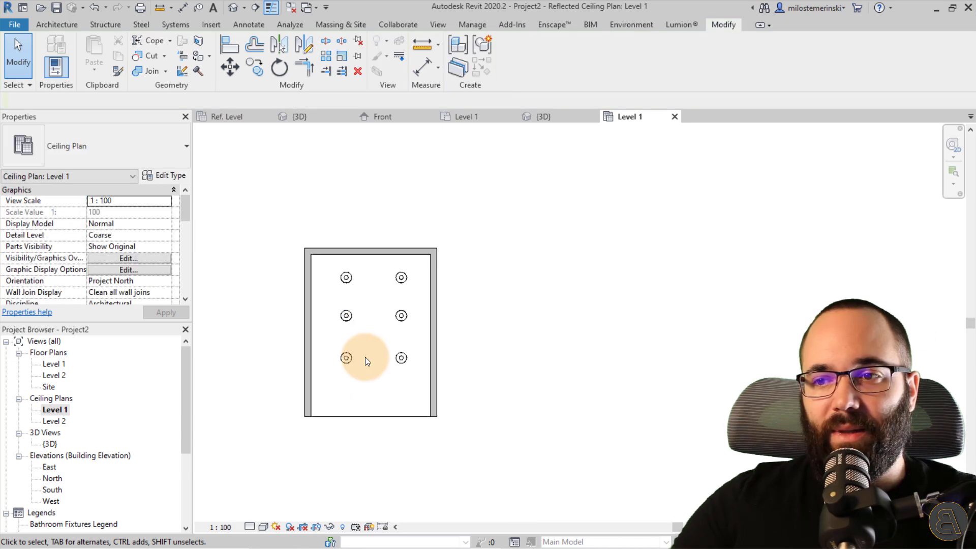
scroll(356, 319, up, 3)
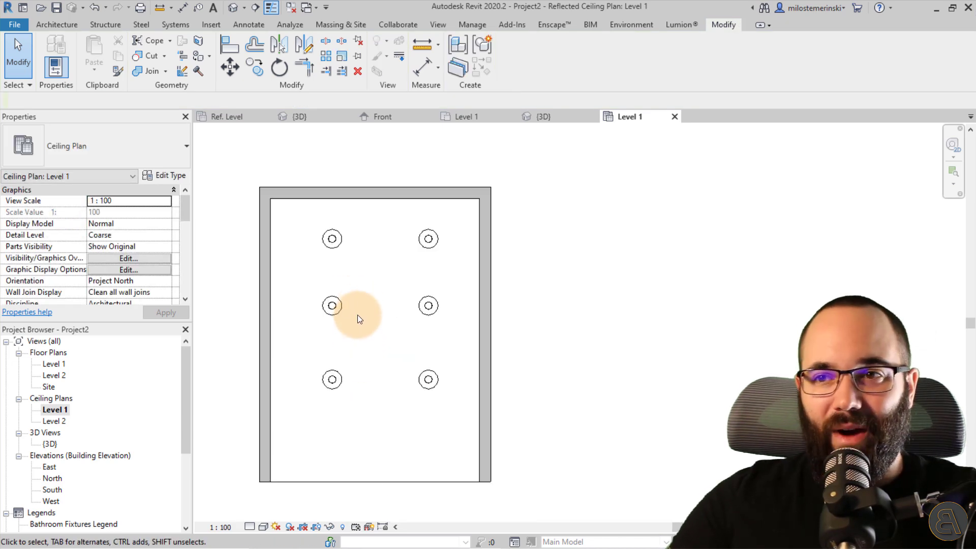
Step: Place a perspective camera on the Level 1 plan to create 3D View 1
click(468, 116)
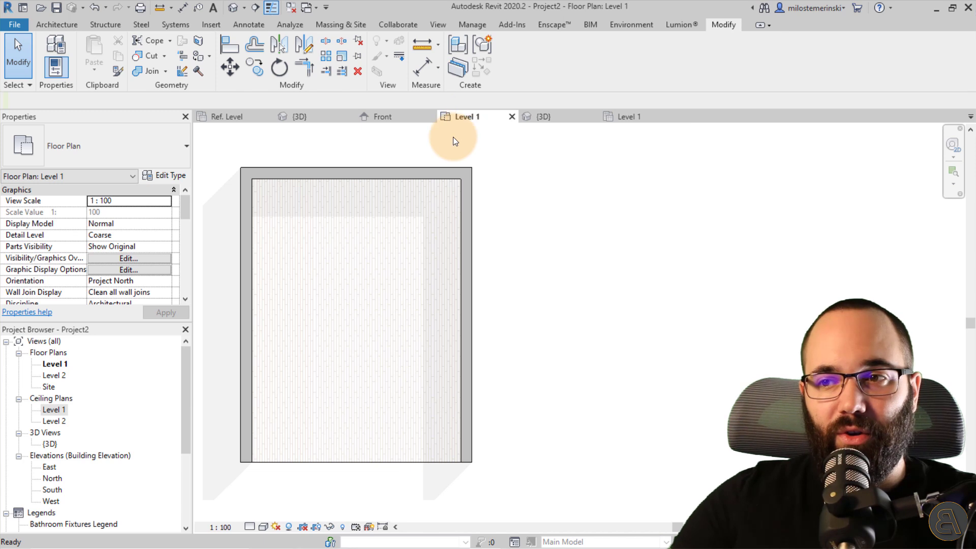
click(245, 8)
click(243, 45)
scroll(407, 168, down, 2)
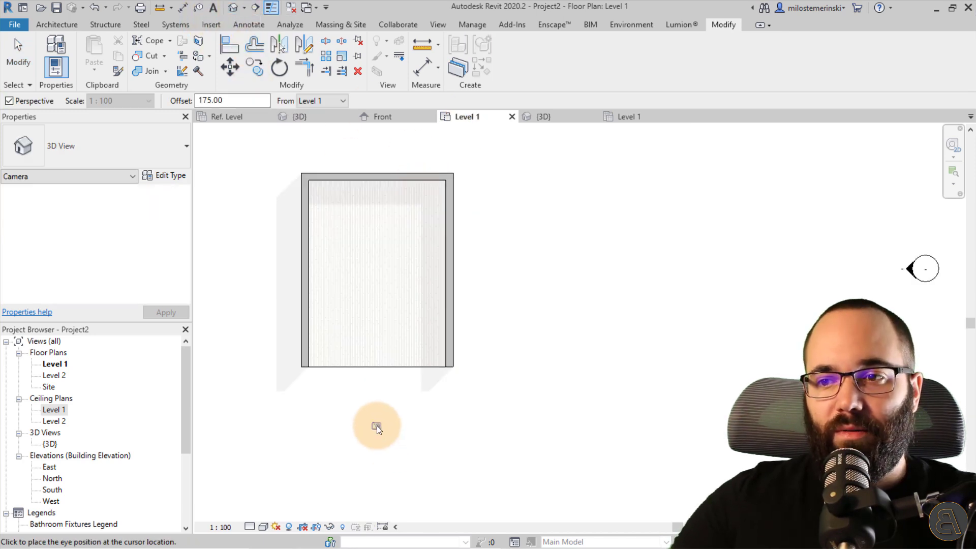
click(385, 135)
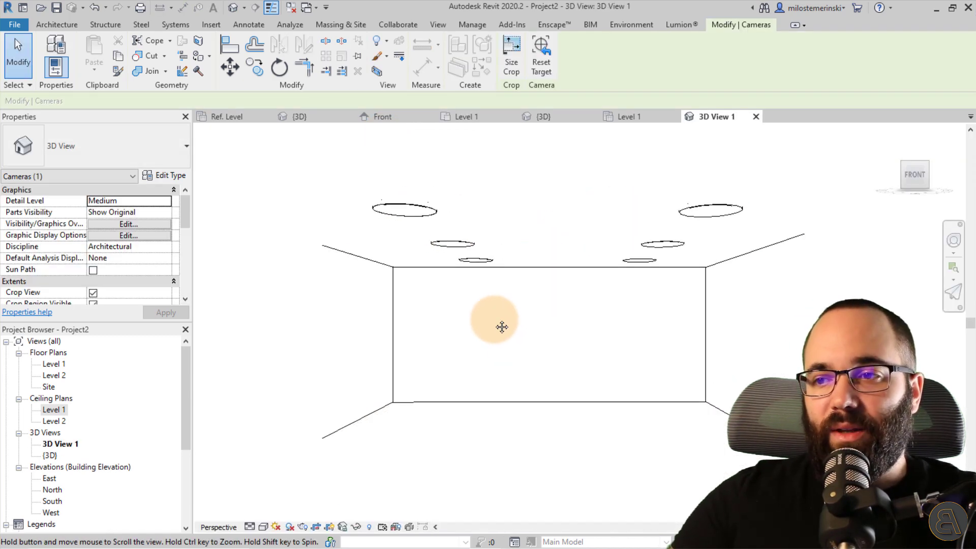
middle_drag(502, 327, 584, 320)
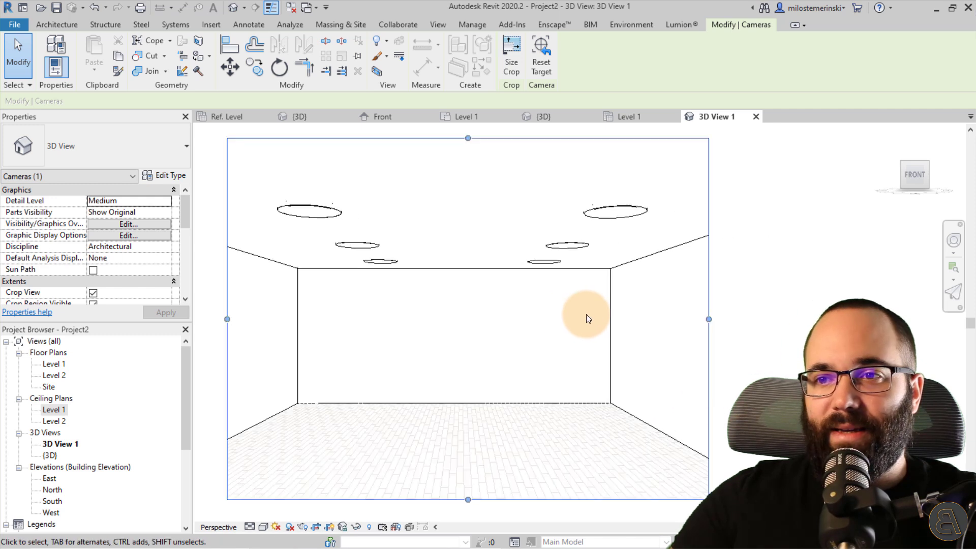
Step: Turn the camera to look up at the ceiling lights using the SteeringWheel
click(954, 243)
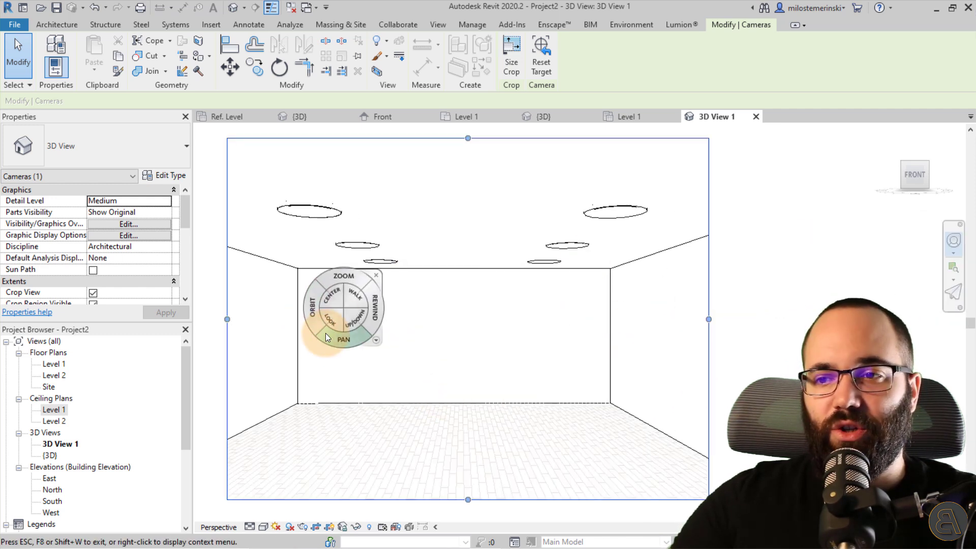
drag(334, 322, 438, 178)
drag(351, 395, 413, 293)
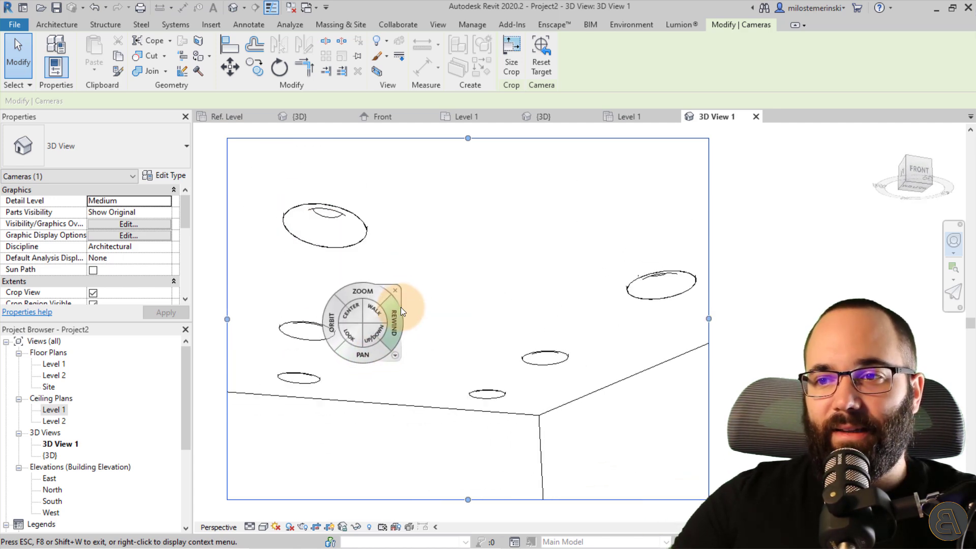
click(400, 290)
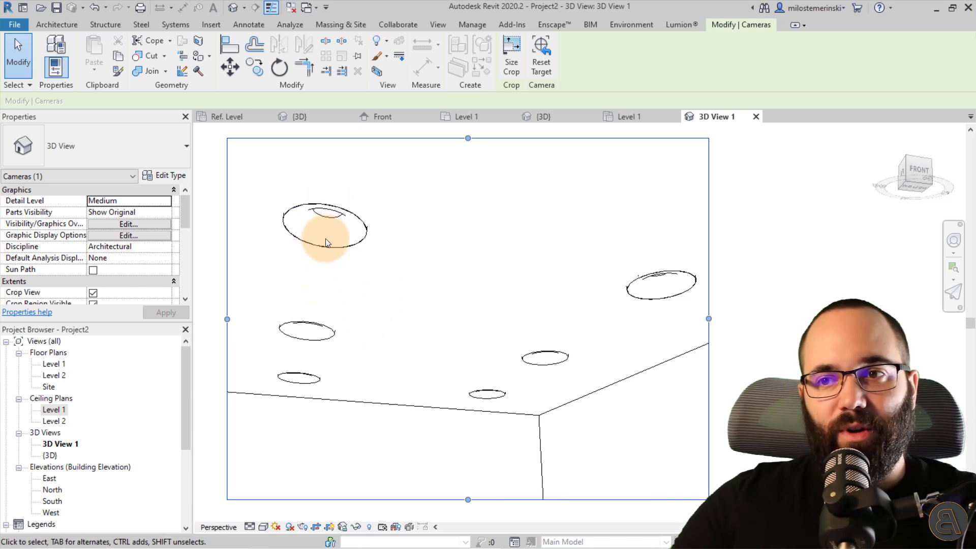
click(953, 244)
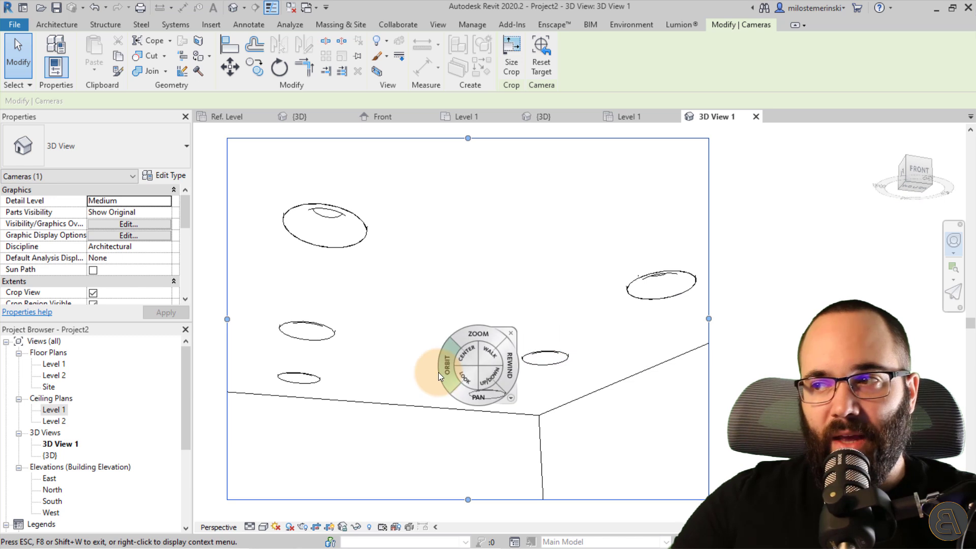
drag(406, 392, 416, 401)
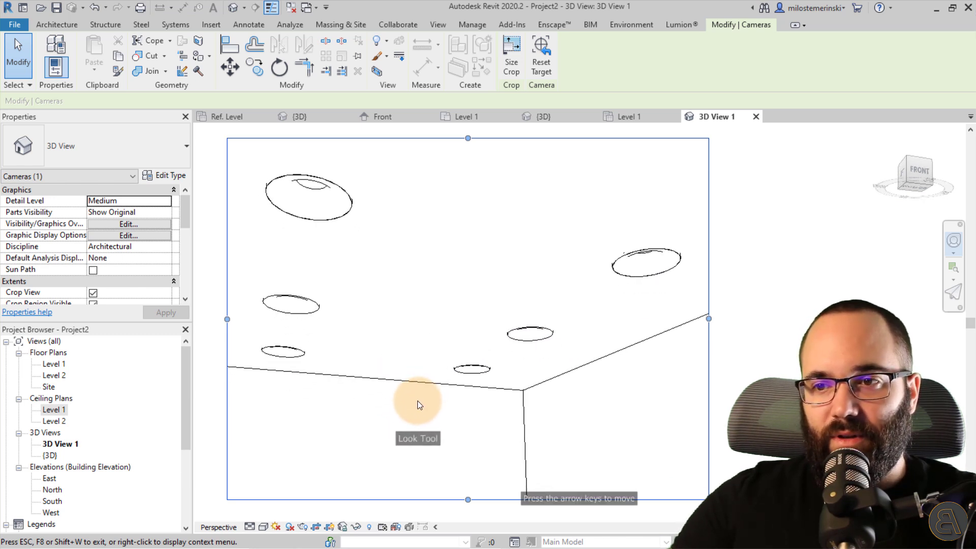
scroll(366, 293, down, 3)
click(418, 297)
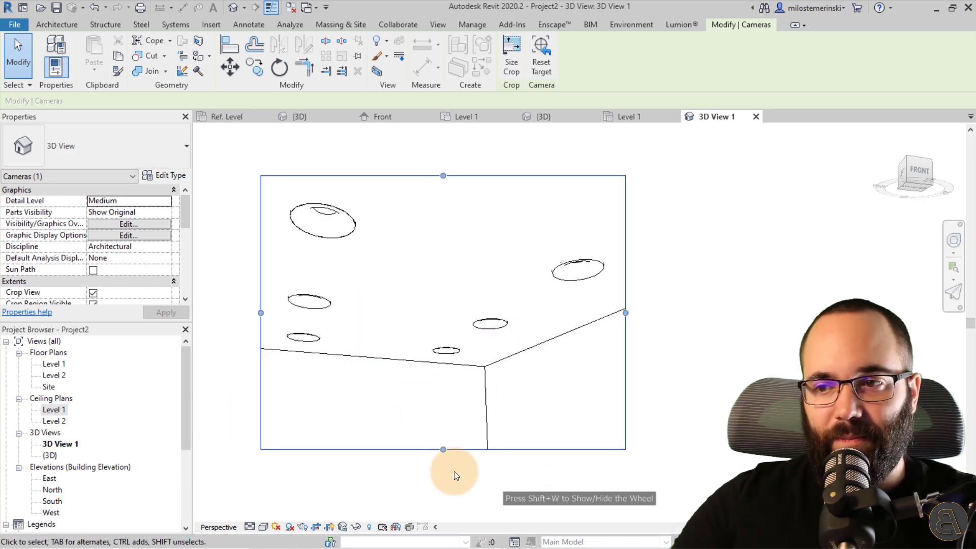
Step: Enlarge the camera's crop region downward and on both sides
drag(443, 449, 438, 513)
drag(261, 345, 229, 344)
drag(626, 345, 643, 344)
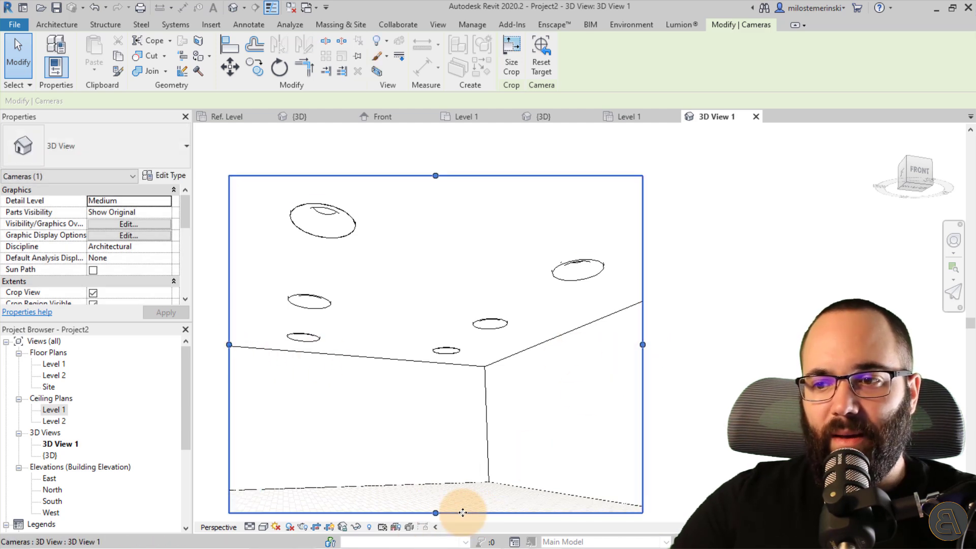
mouse_move(435, 513)
mouse_down()
mouse_move(422, 492)
mouse_move(433, 516)
mouse_up()
Step: Deselect the camera crop region and bring up the Rendering dialog from the View tab
scroll(336, 380, up, 2)
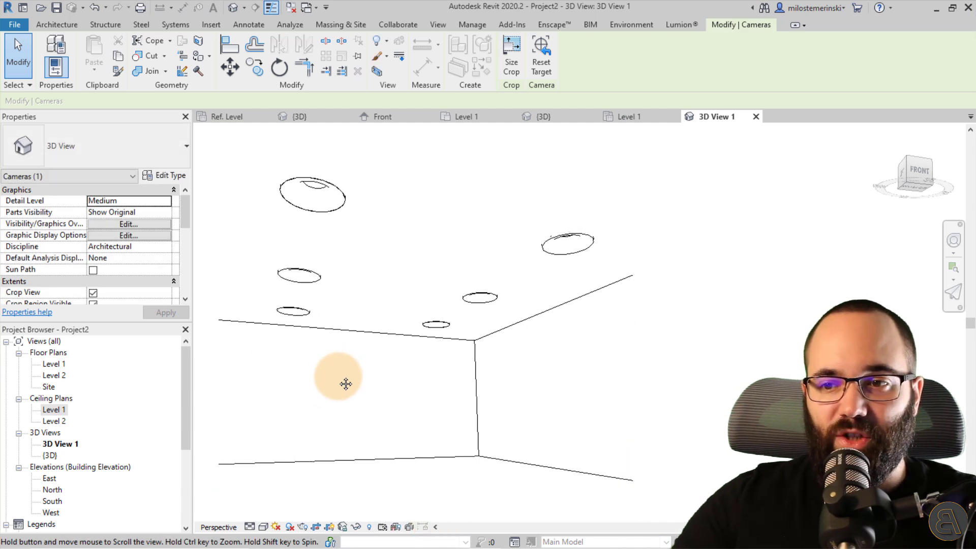
click(271, 223)
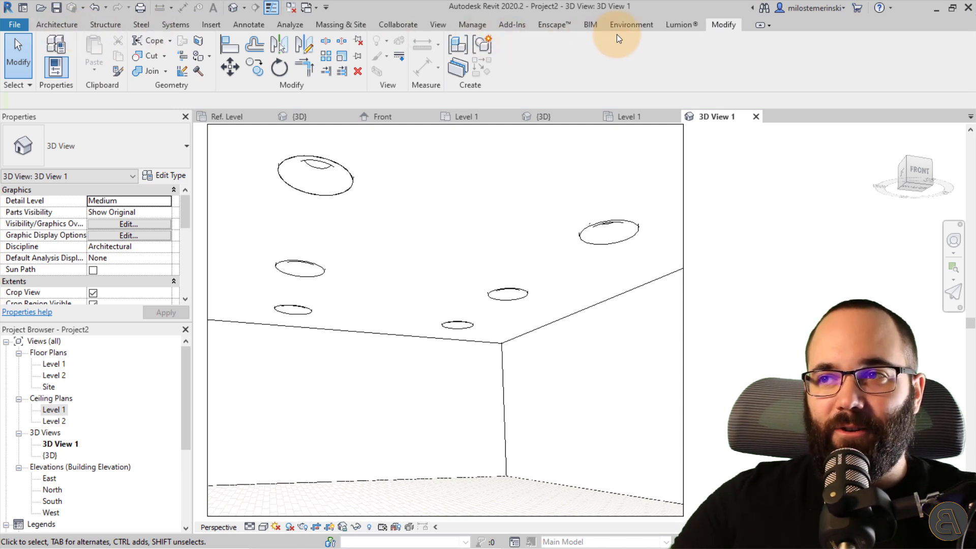
click(444, 29)
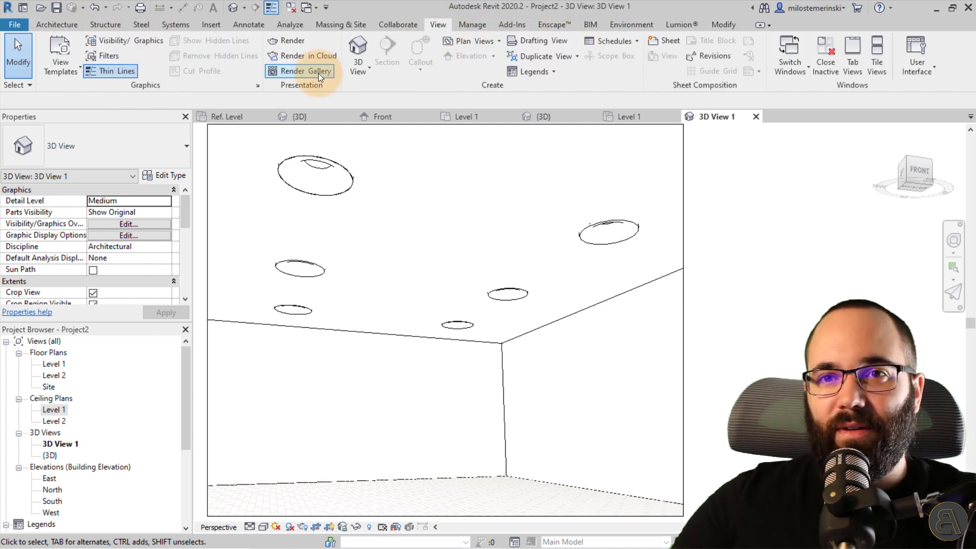
click(474, 26)
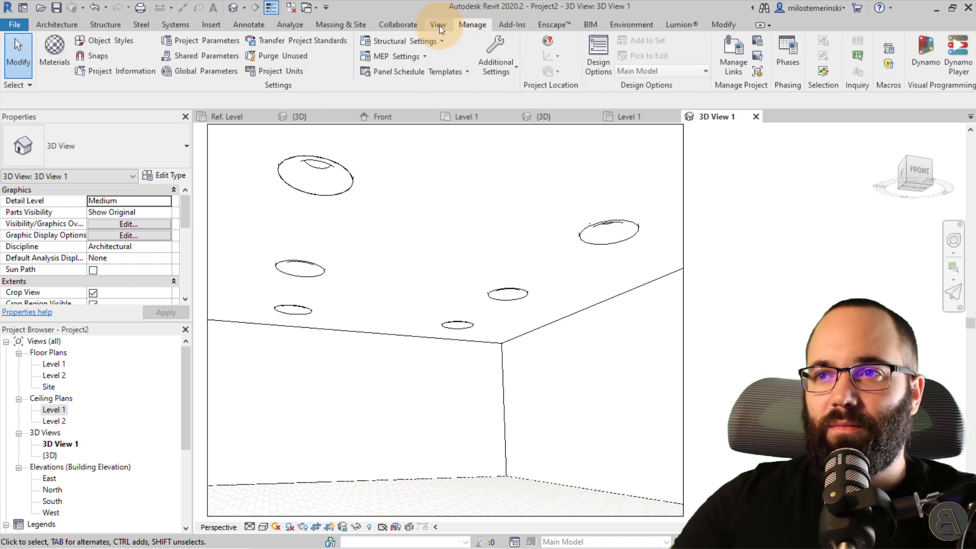
click(438, 25)
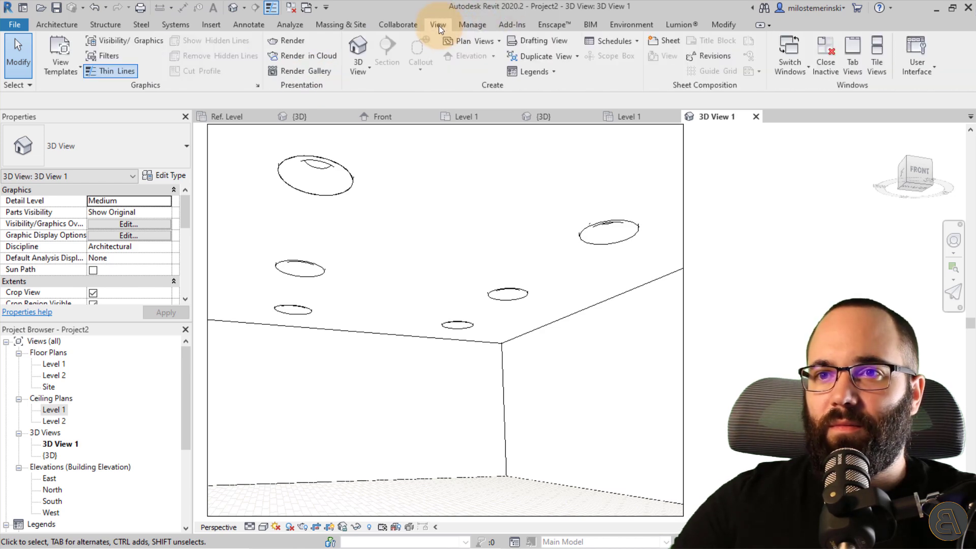
click(296, 44)
Step: Choose Medium quality, Printer 300 DPI resolution and Interior: Artificial only lighting
drag(121, 75, 114, 56)
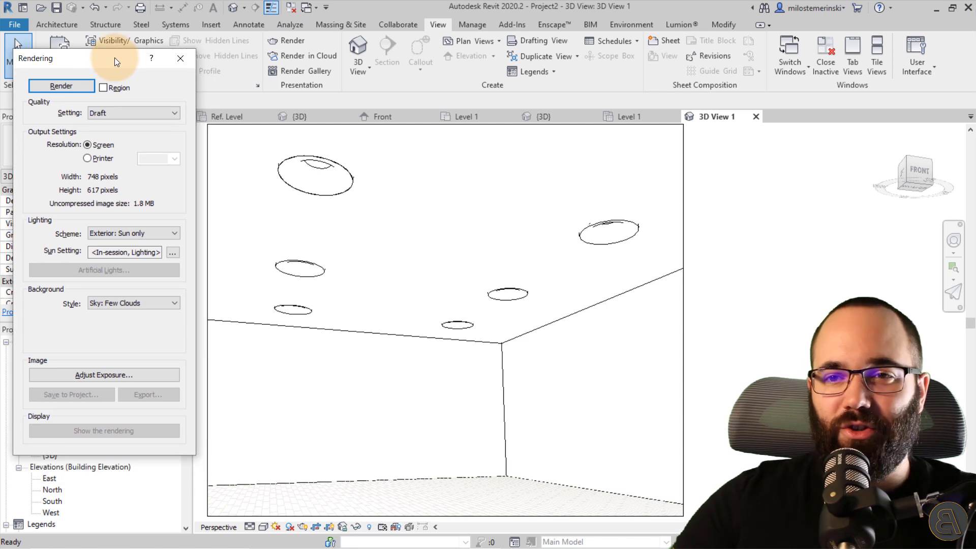
click(109, 112)
click(102, 133)
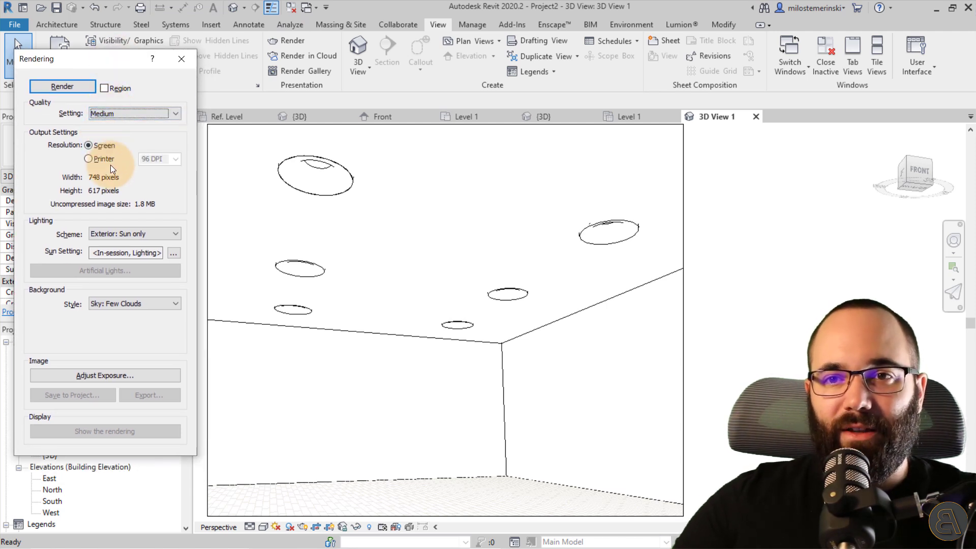
click(106, 161)
click(175, 160)
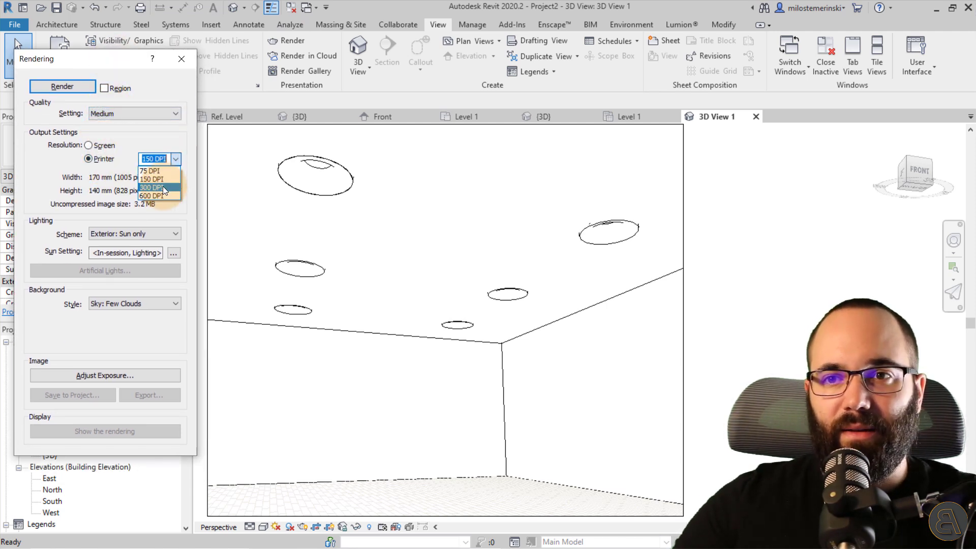
click(163, 184)
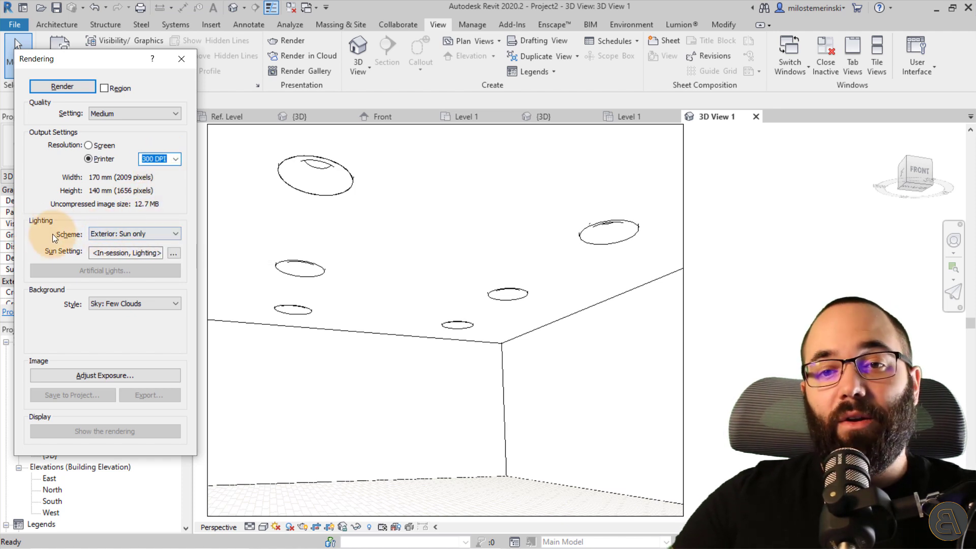
click(137, 235)
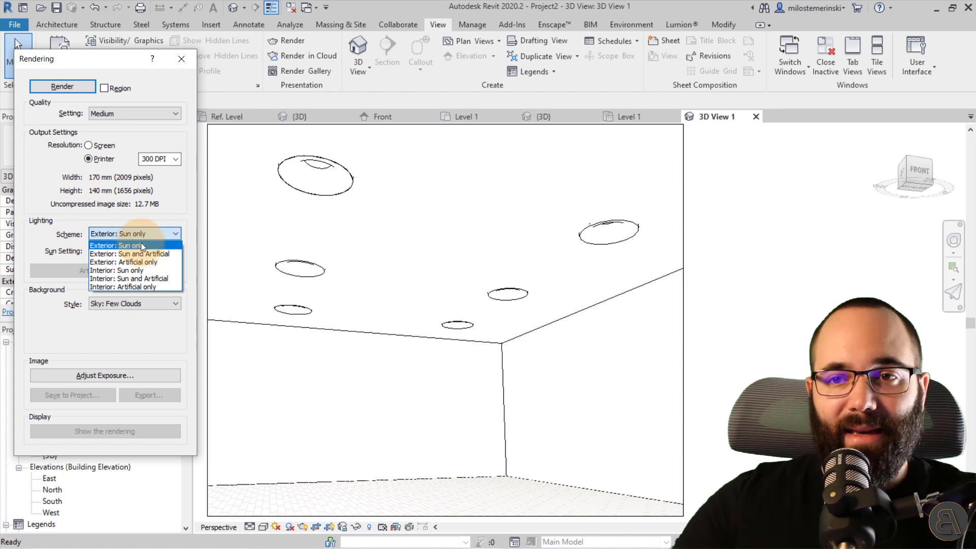
click(91, 288)
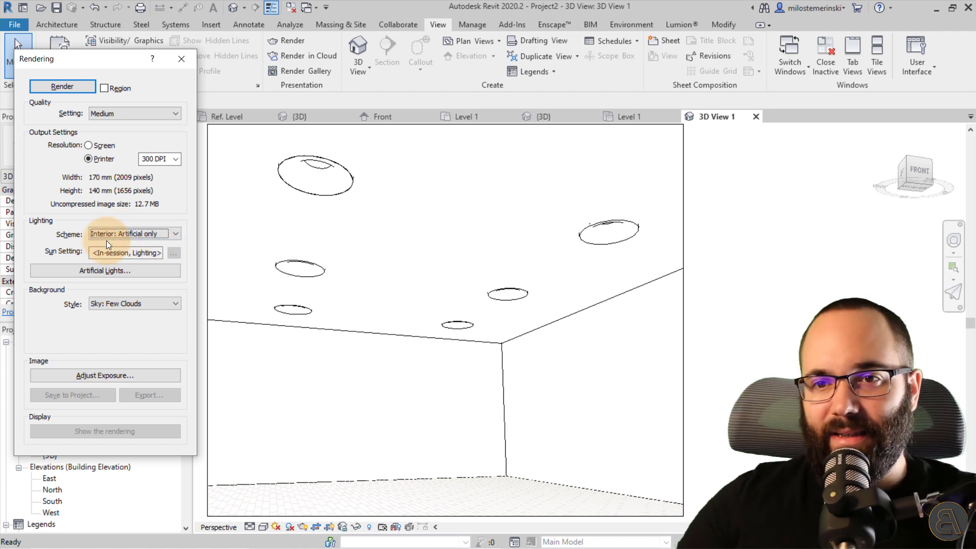
click(108, 237)
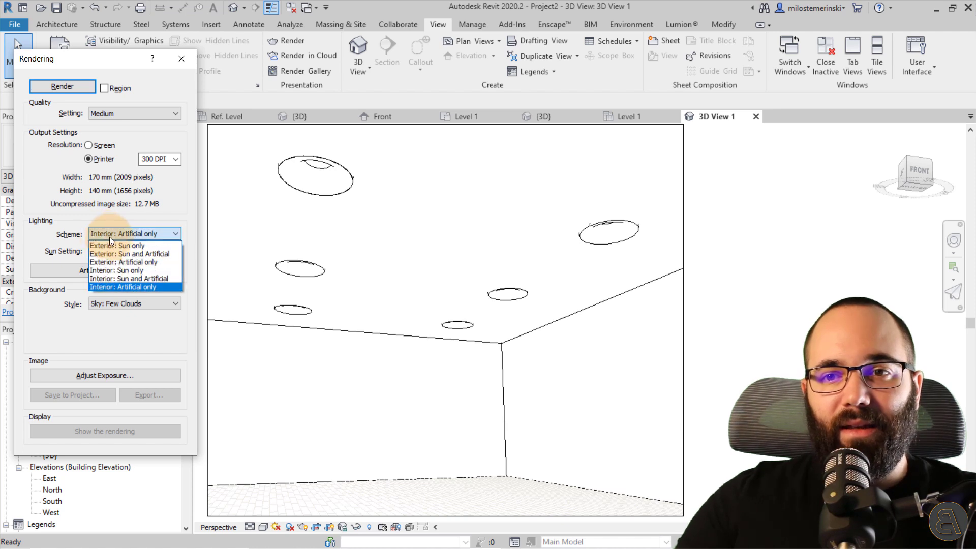
click(133, 286)
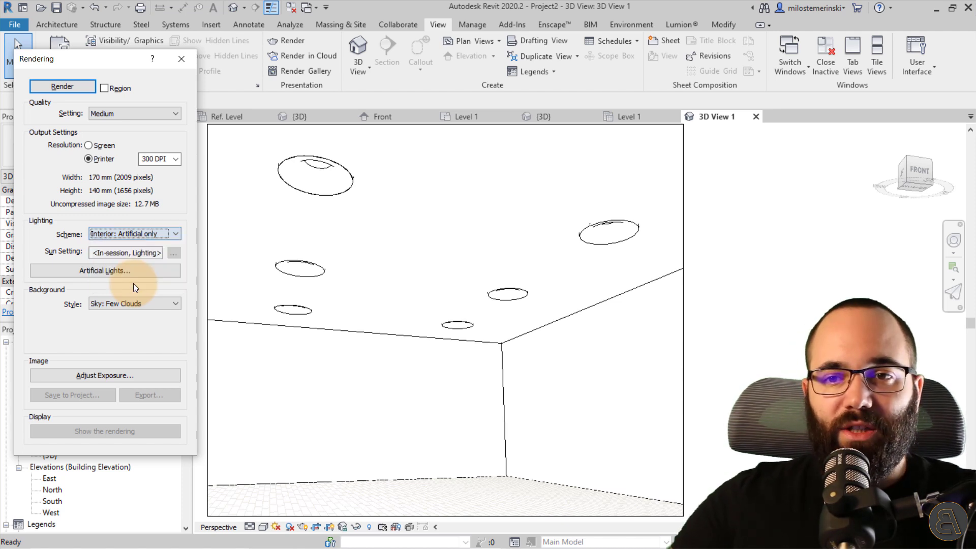
Step: Render 3D View 1 so the six ceiling lights glow against the dim room
click(71, 88)
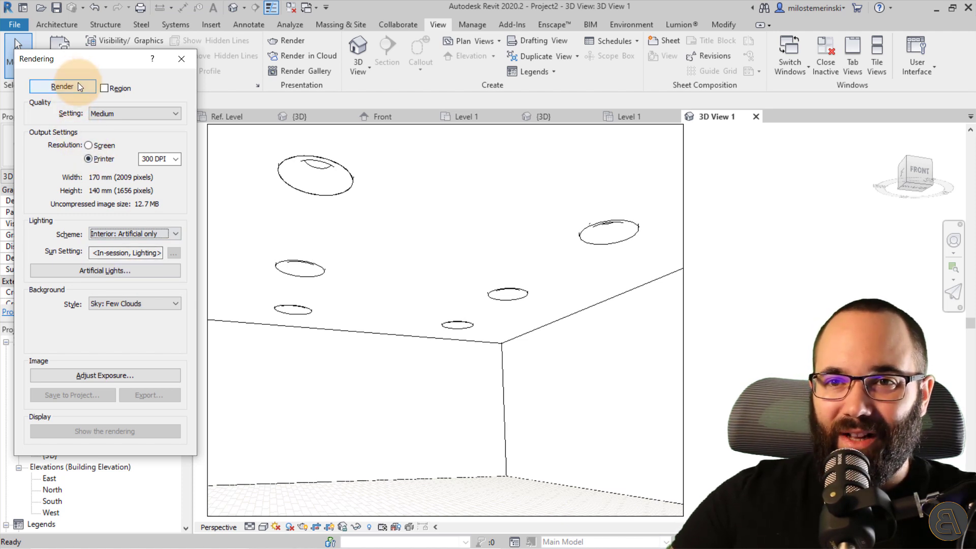